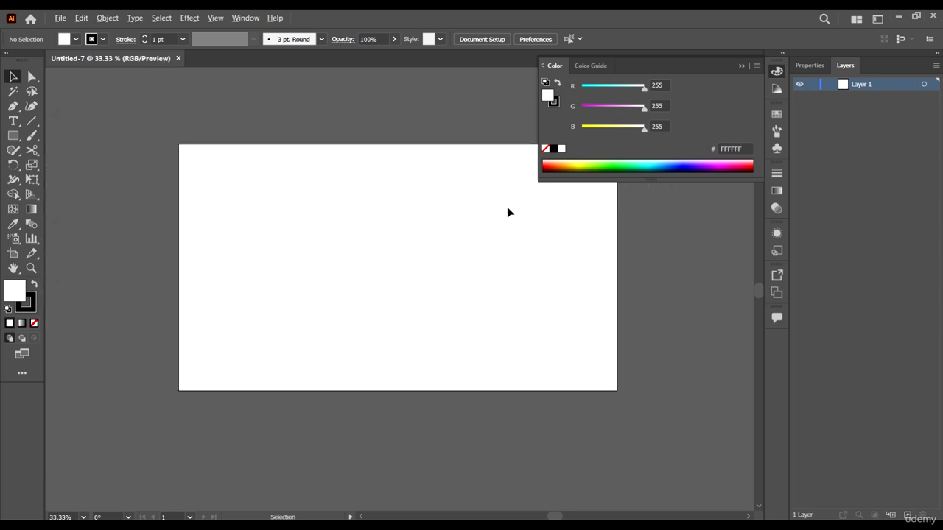
scroll(366, 259, left, 1)
scroll(427, 254, up, 1)
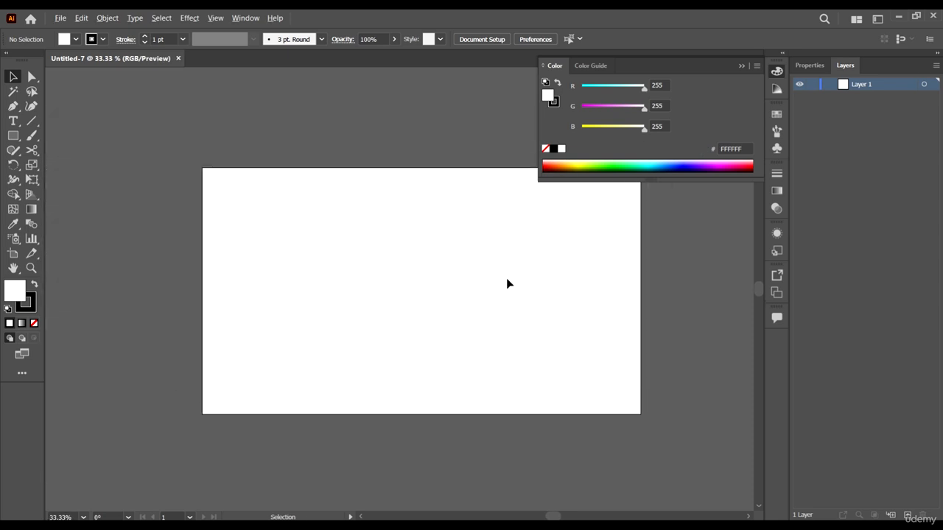
scroll(507, 280, down, 1)
scroll(516, 282, up, 1)
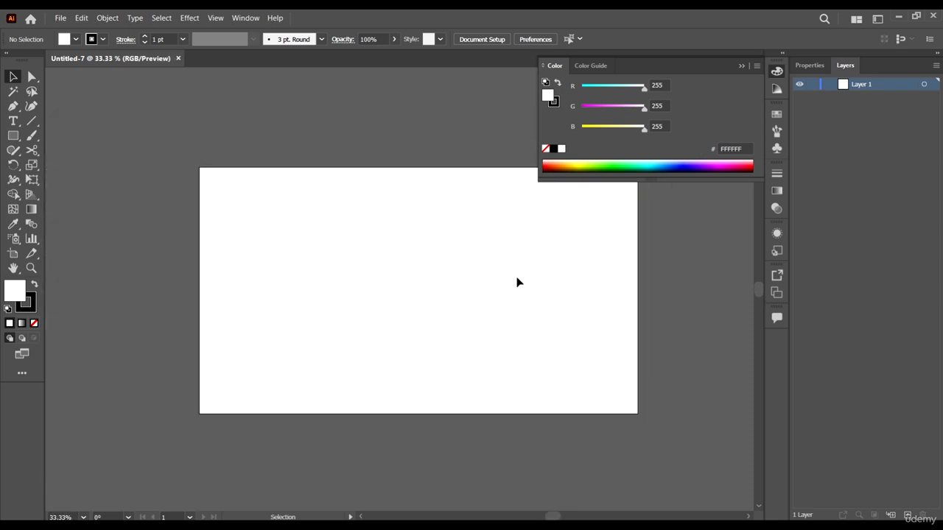
- Place the image Hand Drawn Pattern Elements 1 as a linked file, filling nearly the full height of the artboard's left half
click(65, 22)
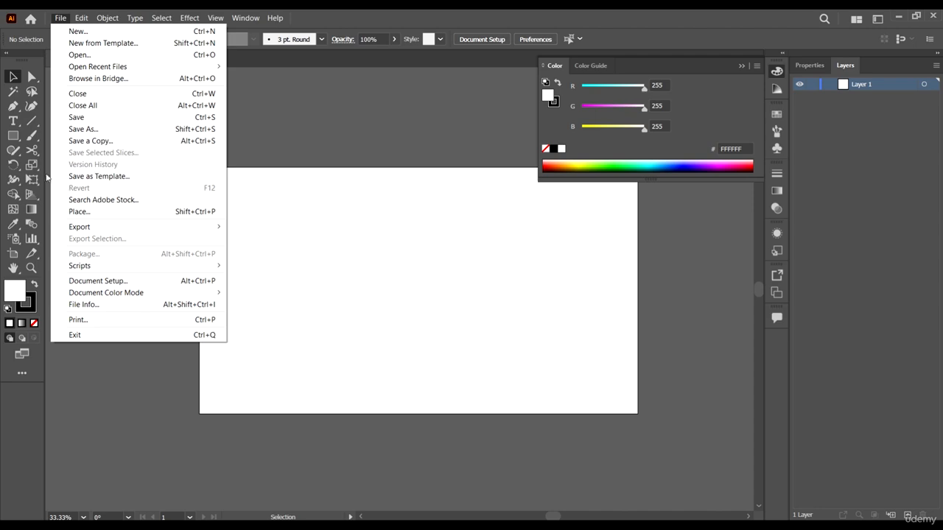
click(114, 214)
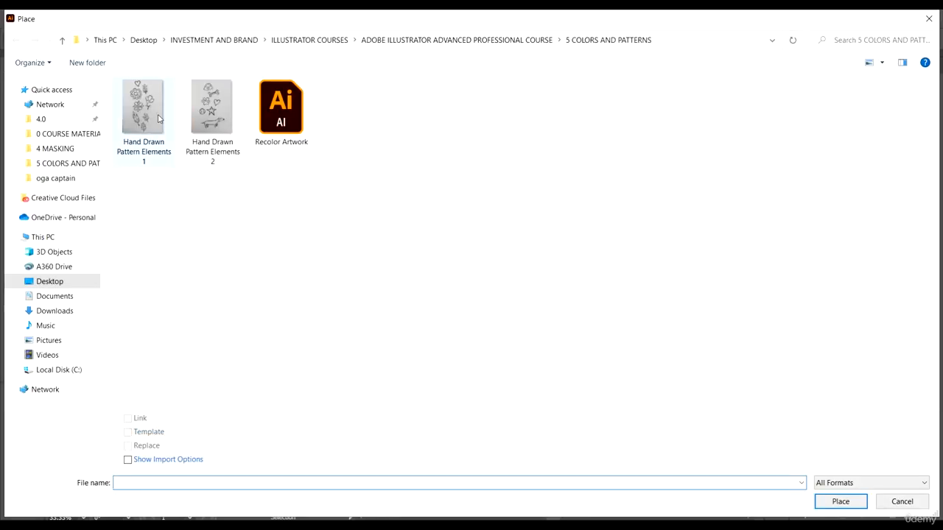
click(157, 156)
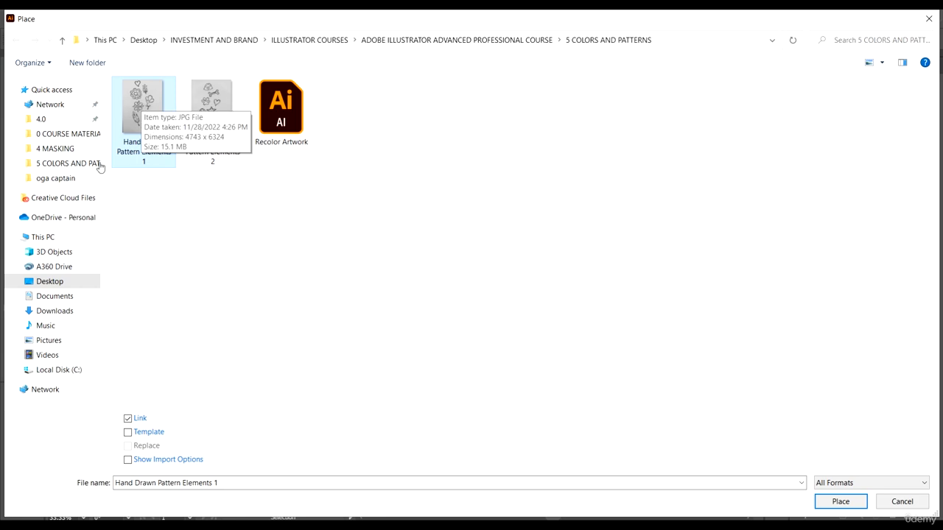
click(841, 502)
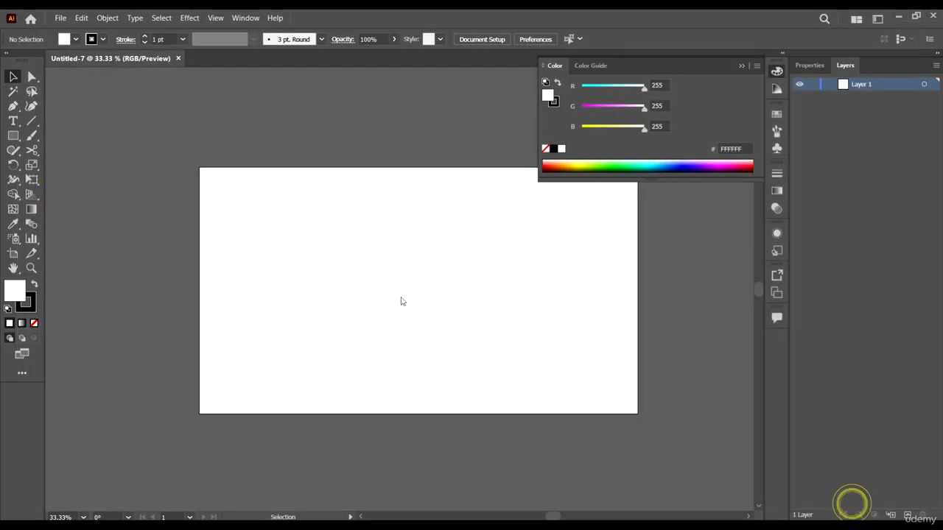
mouse_move(230, 171)
mouse_down()
mouse_move(347, 398)
mouse_move(431, 467)
mouse_move(405, 447)
mouse_up()
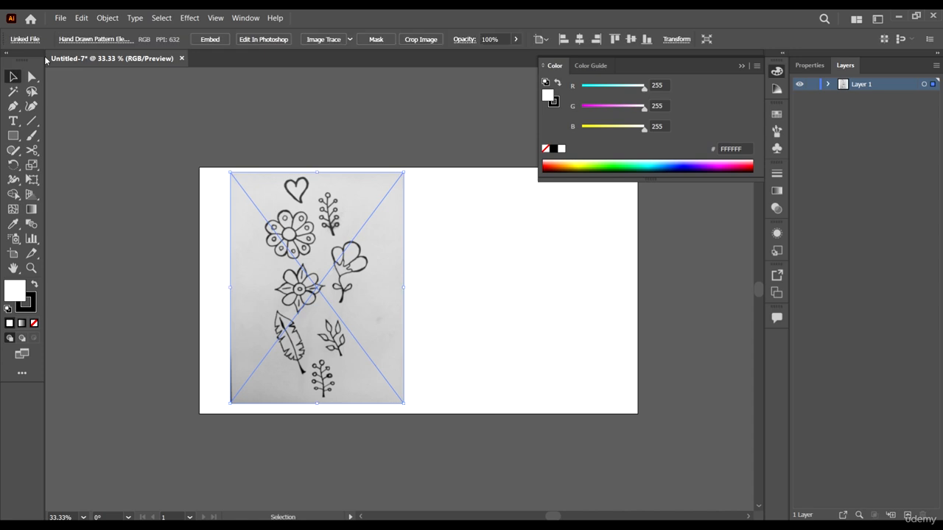
click(216, 172)
- Duplicate the placed sketch image onto the right half of the artboard, level with the original
scroll(327, 164, down, 1)
scroll(326, 164, up, 1)
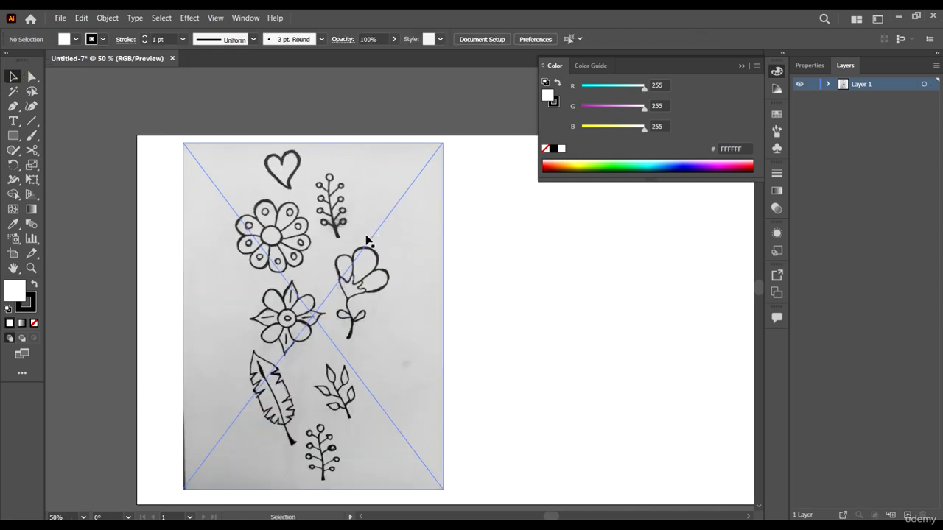
drag(365, 238, 552, 295)
scroll(187, 244, right, 1)
key(v)
scroll(295, 261, down, 3)
scroll(368, 283, up, 2)
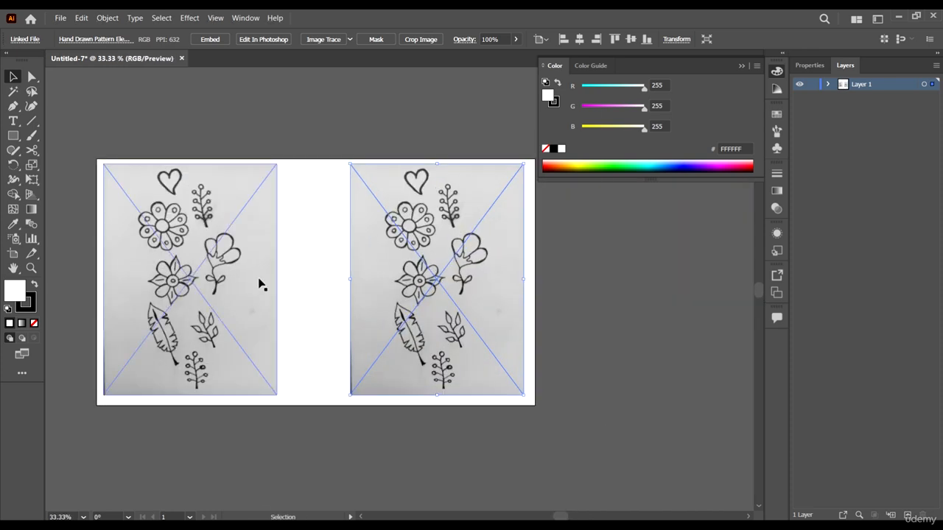
- Shift both sketch images inward so they sit evenly spaced side by side on the artboard
drag(260, 282, 284, 287)
click(451, 298)
drag(452, 299, 438, 302)
click(621, 318)
click(292, 252)
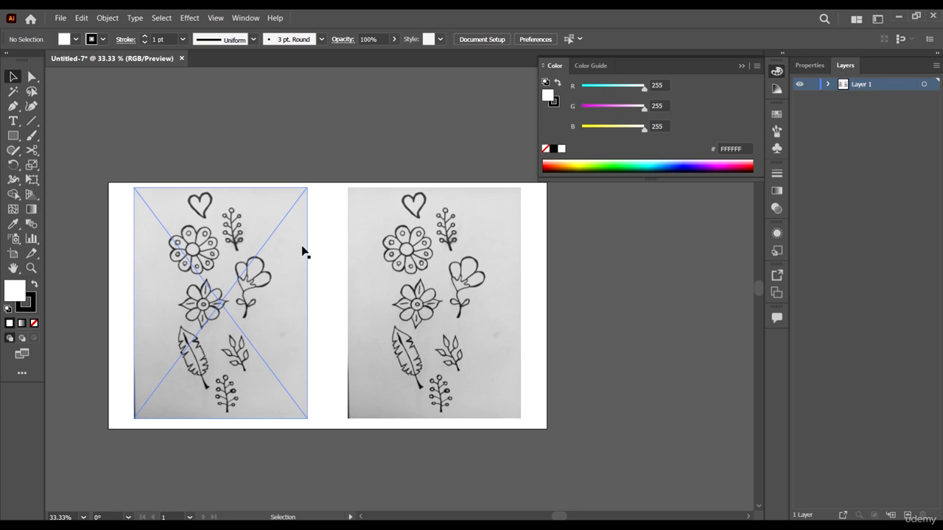
- Examine the hand-drawn heart, flowers, leaves and feather closely in both sketch images
scroll(196, 248, up, 2)
scroll(195, 248, down, 2)
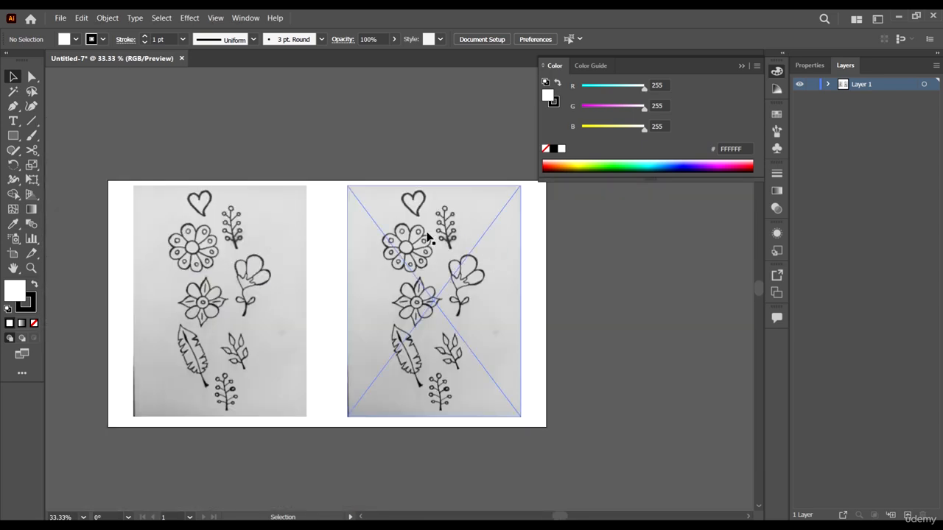
scroll(471, 247, down, 1)
scroll(404, 221, left, 1)
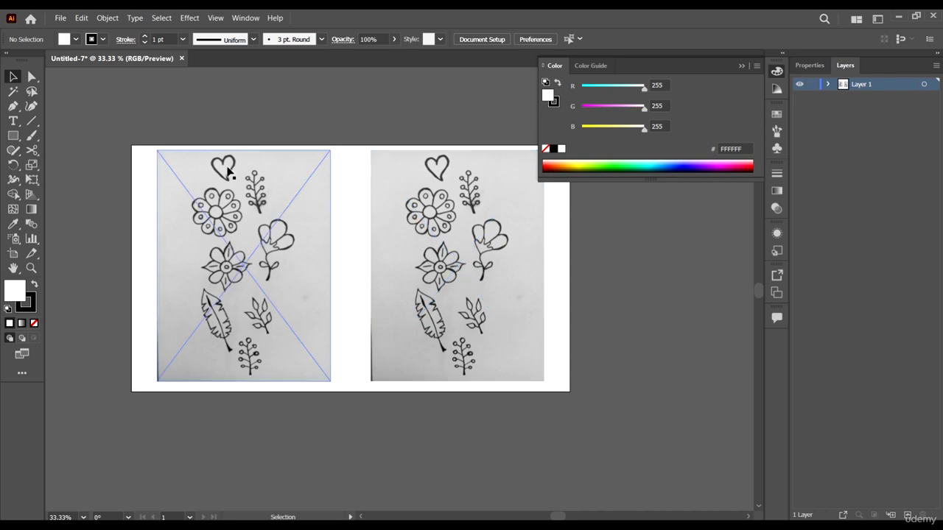
scroll(250, 163, up, 1)
click(247, 200)
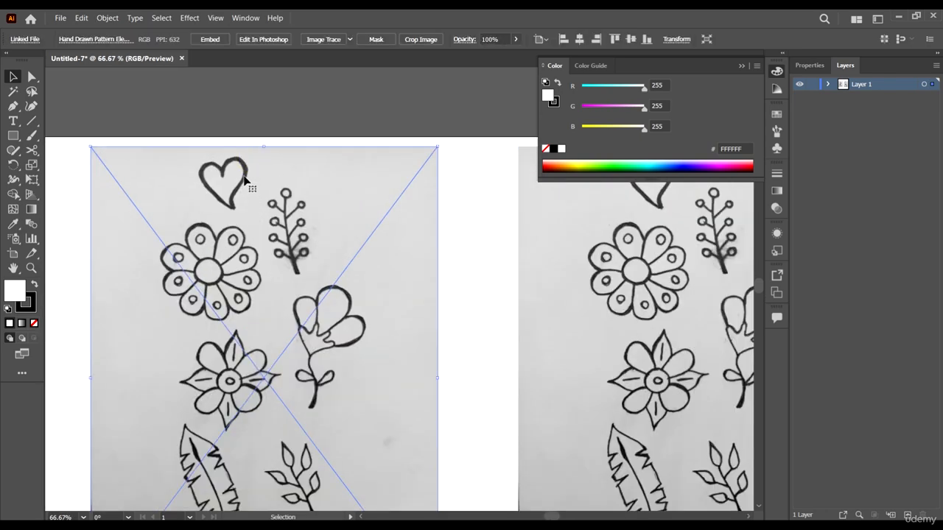
scroll(415, 161, down, 1)
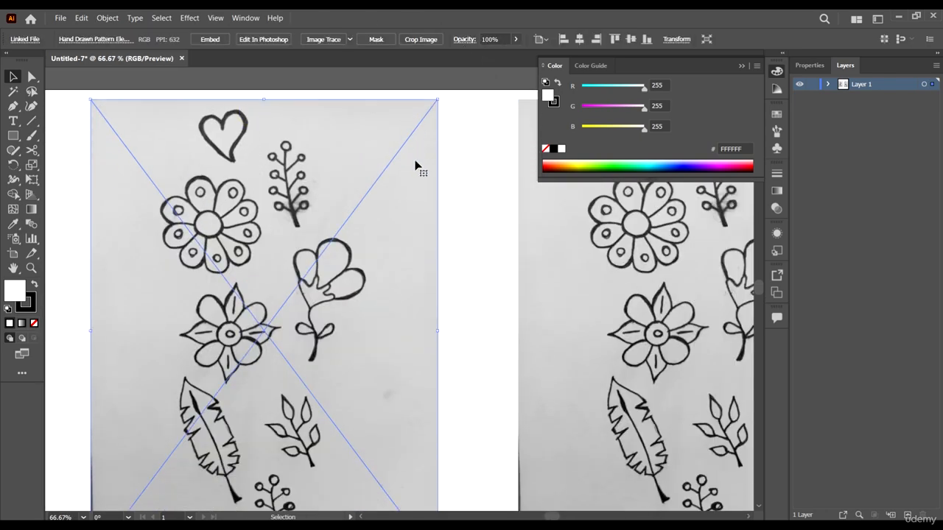
scroll(185, 170, up, 1)
scroll(215, 172, up, 3)
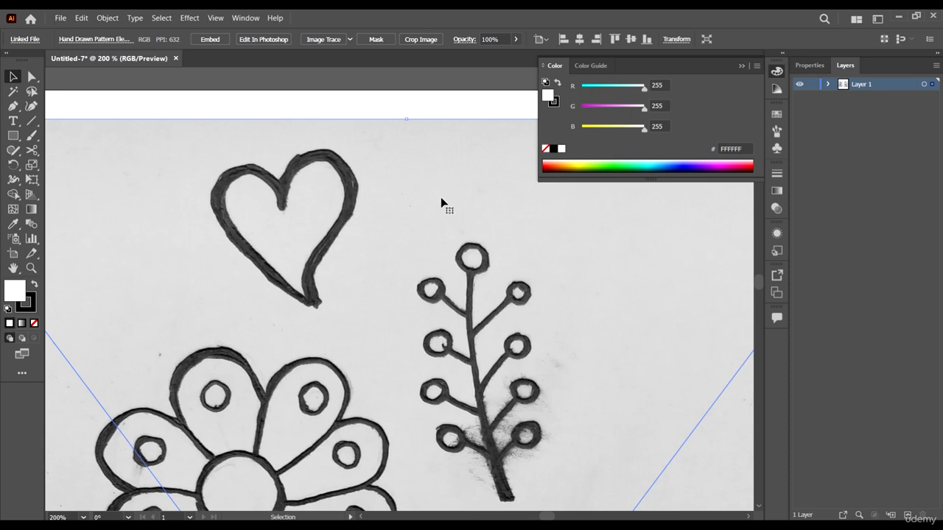
scroll(310, 184, down, 3)
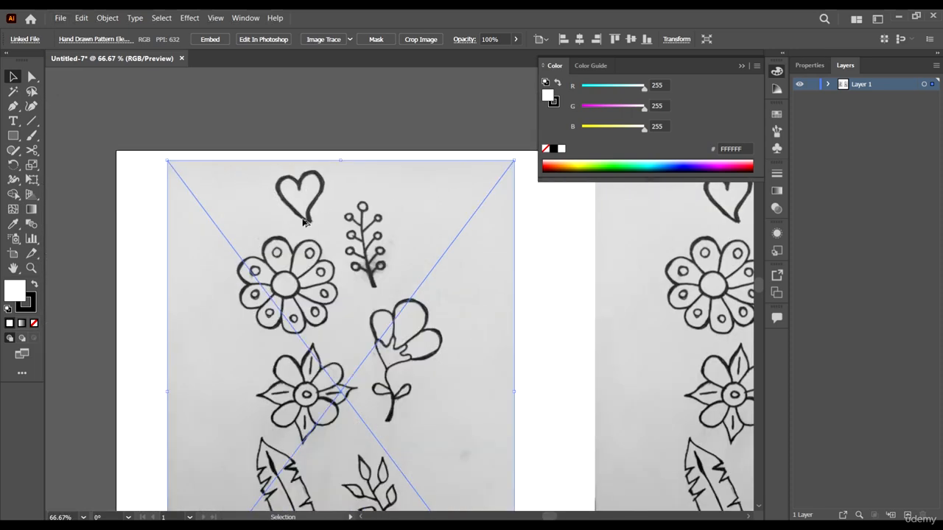
scroll(298, 200, down, 2)
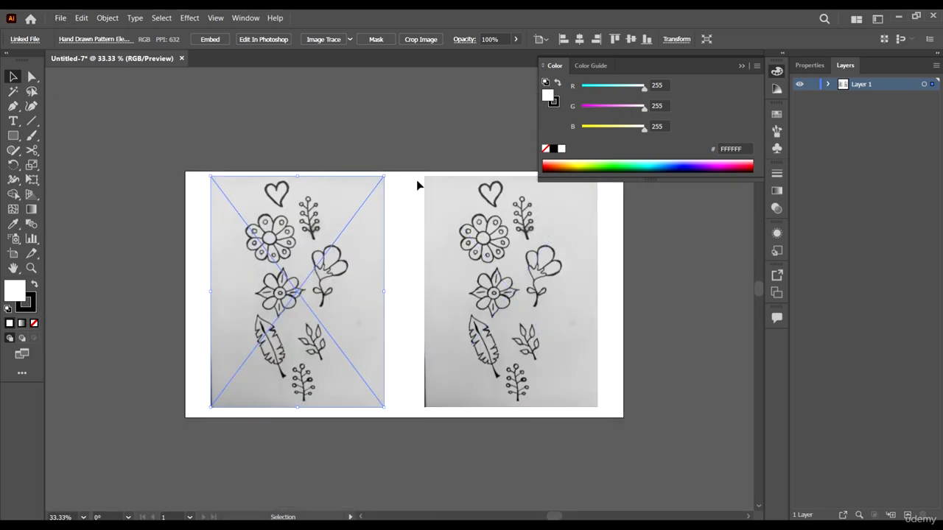
scroll(583, 239, up, 2)
scroll(414, 202, up, 1)
scroll(471, 216, down, 2)
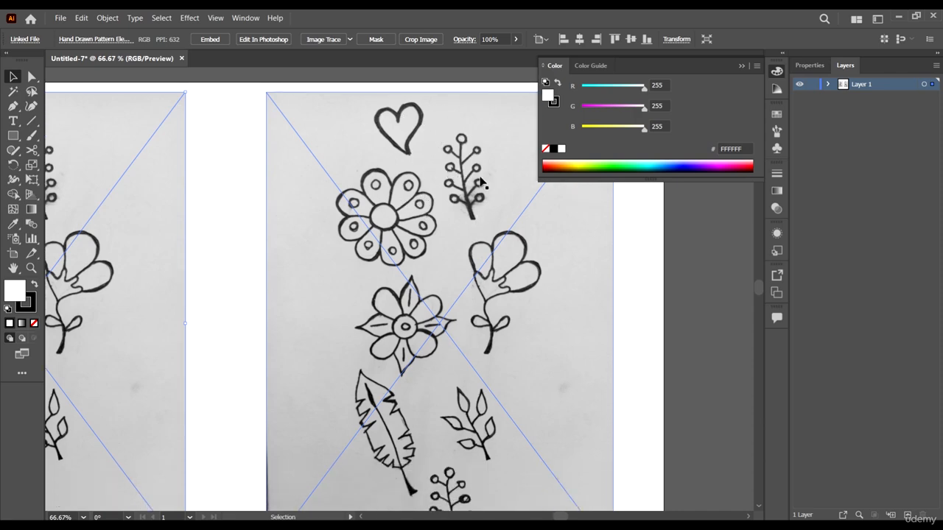
scroll(501, 240, down, 2)
scroll(506, 232, left, 3)
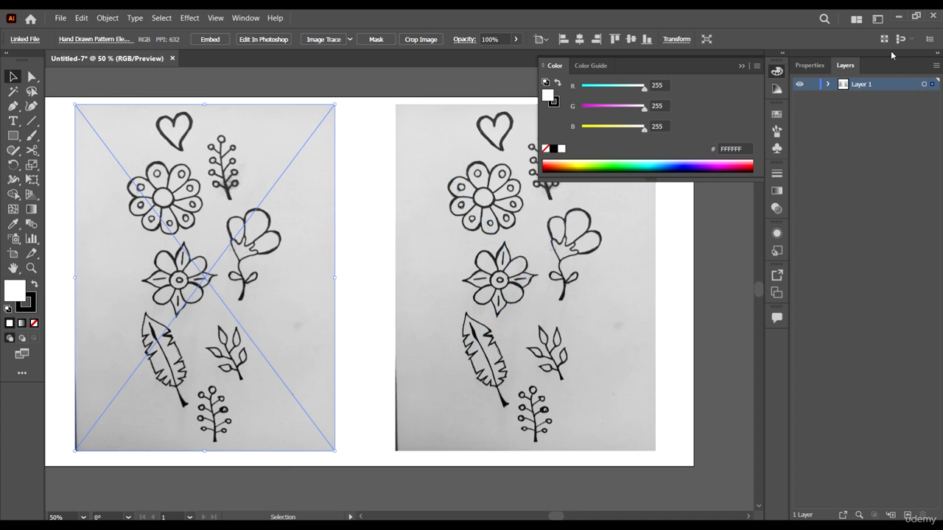
- Add a new empty layer above the layer that holds the sketches
click(907, 515)
scroll(513, 269, right, 2)
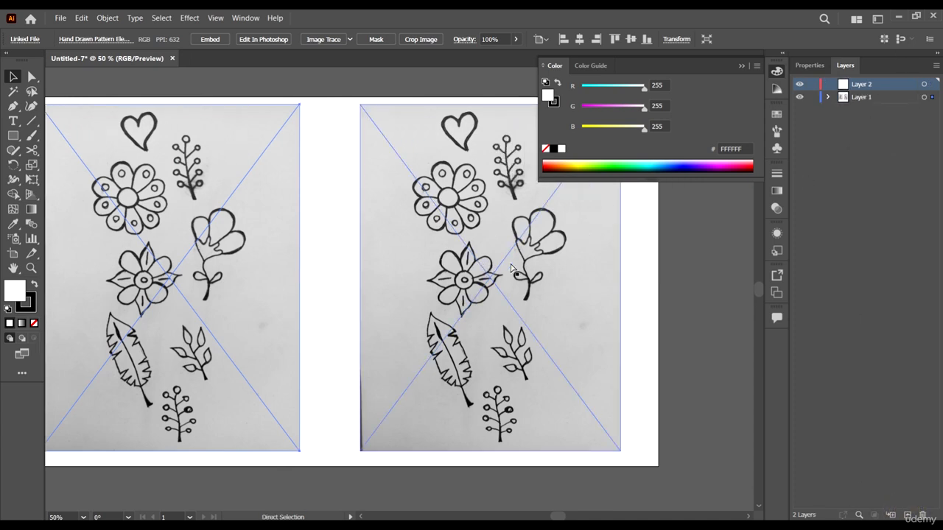
- Lower the opacity of the right-hand sketch image to 36% so it can serve as a tracing guide
click(536, 275)
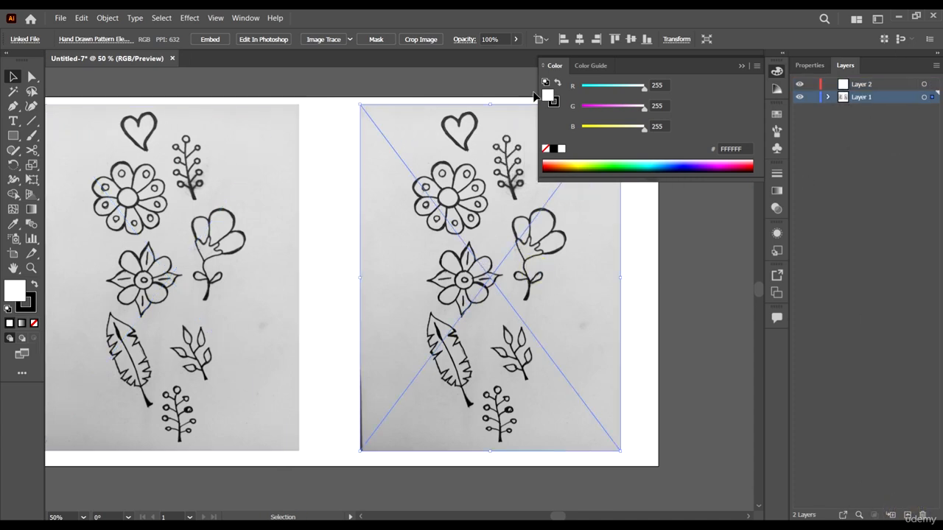
click(516, 39)
drag(515, 56, 488, 55)
click(486, 55)
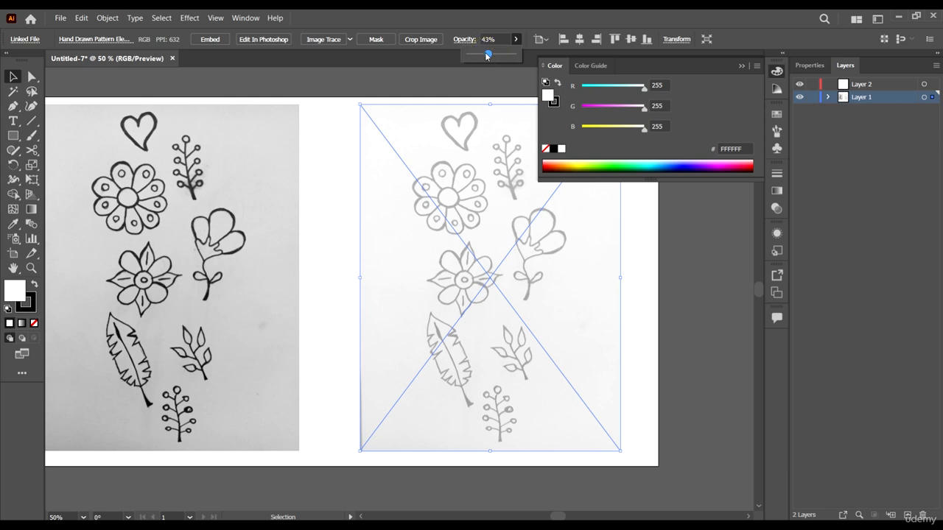
click(650, 252)
scroll(635, 297, up, 1)
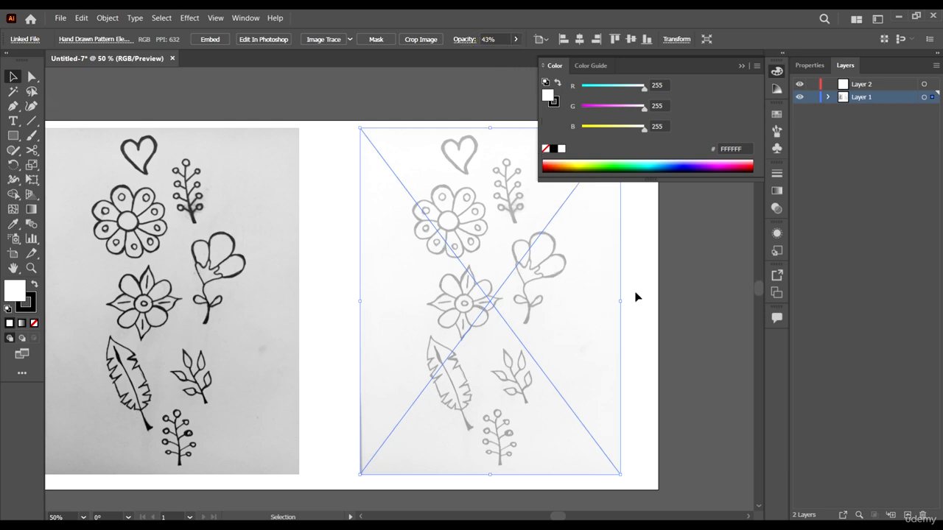
scroll(526, 250, right, 2)
click(516, 39)
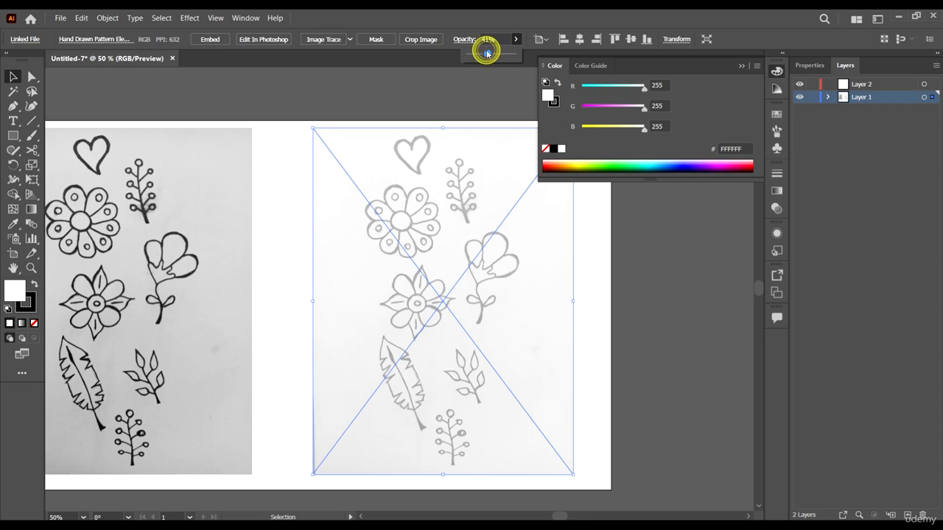
drag(486, 52, 484, 52)
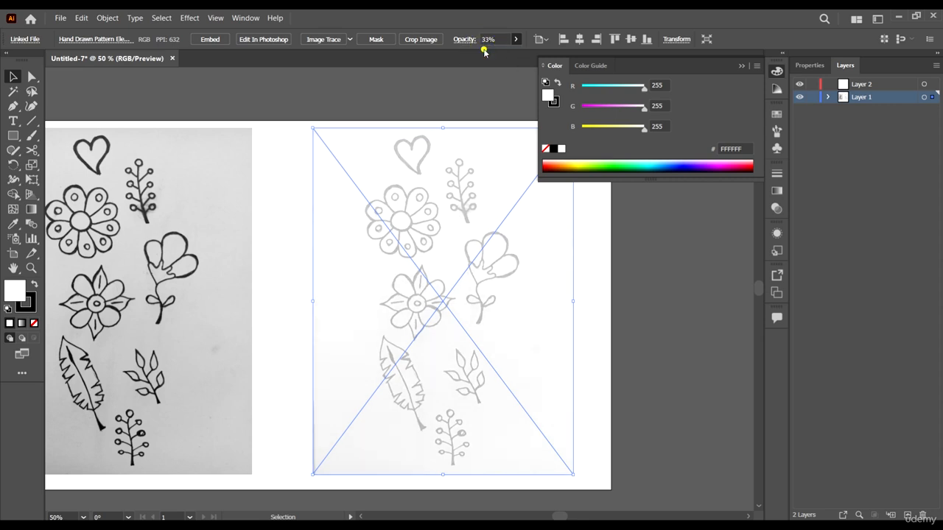
click(487, 39)
click(515, 41)
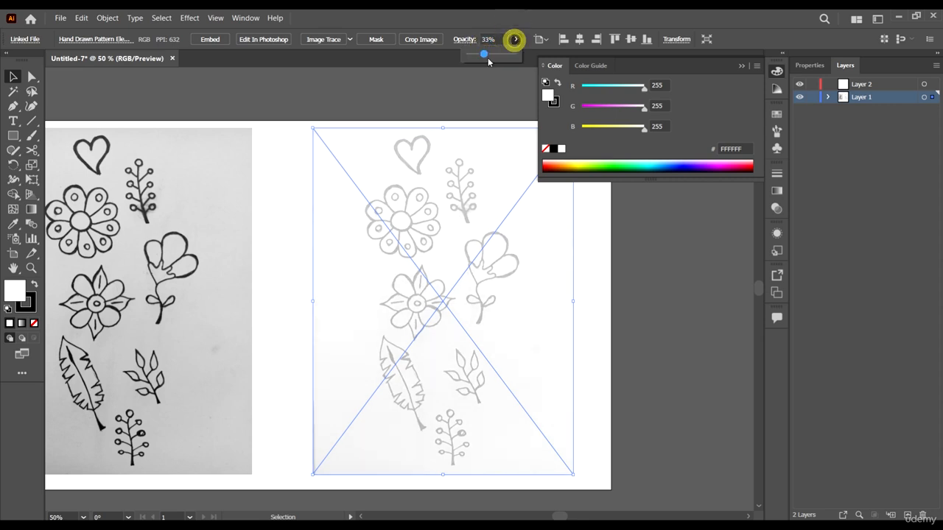
drag(483, 53, 485, 56)
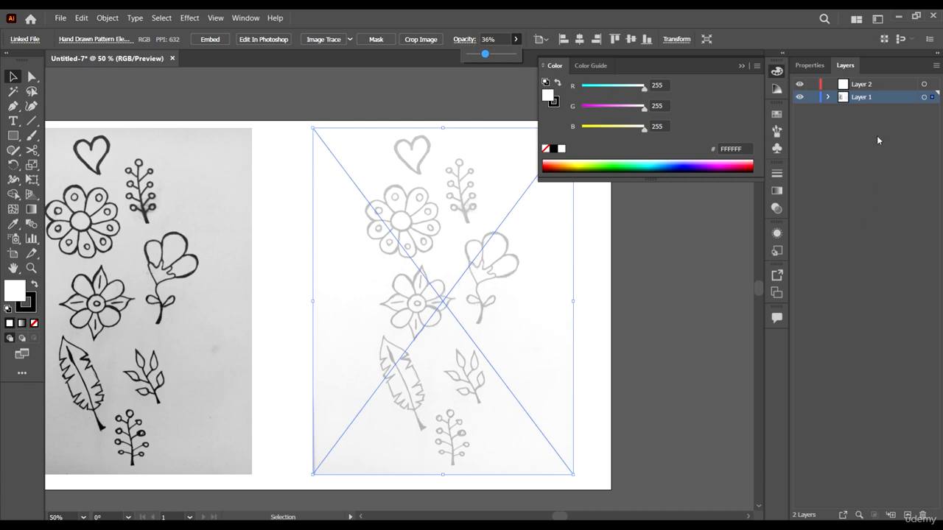
- Make Layer 2 the active layer and collapse the colour panel to free the view of the artboard
click(895, 86)
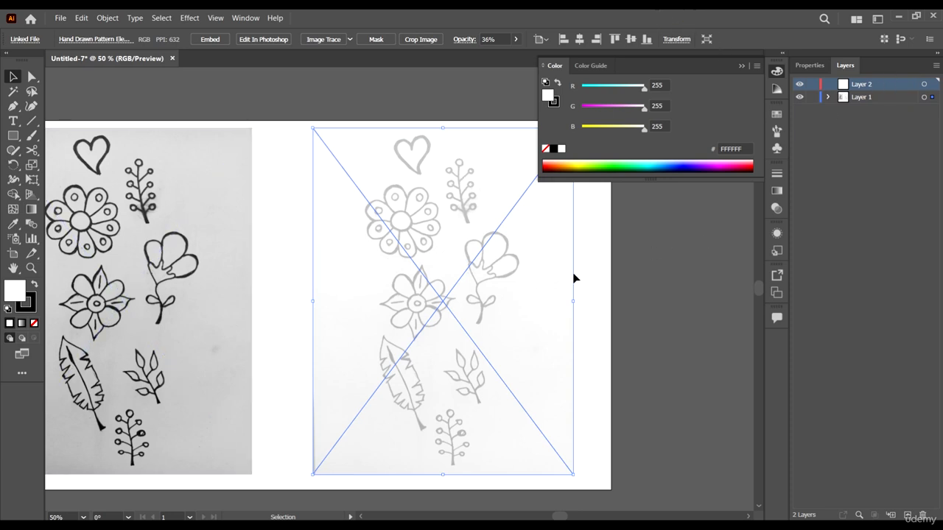
click(741, 66)
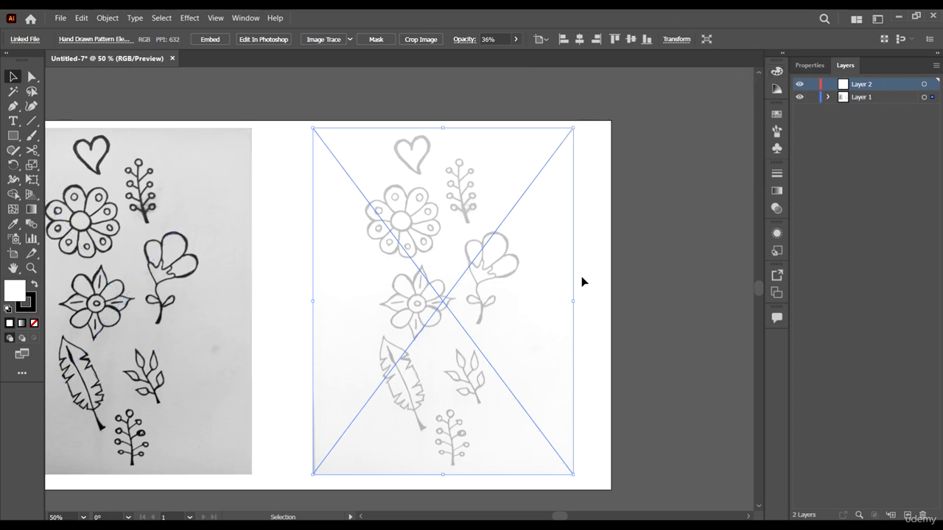
scroll(556, 268, right, 2)
scroll(597, 262, down, 2)
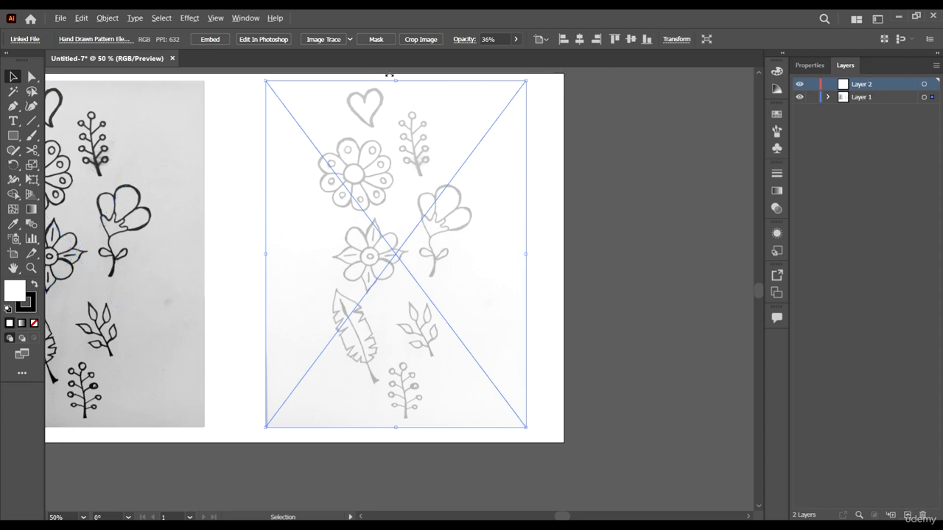
scroll(389, 74, up, 3)
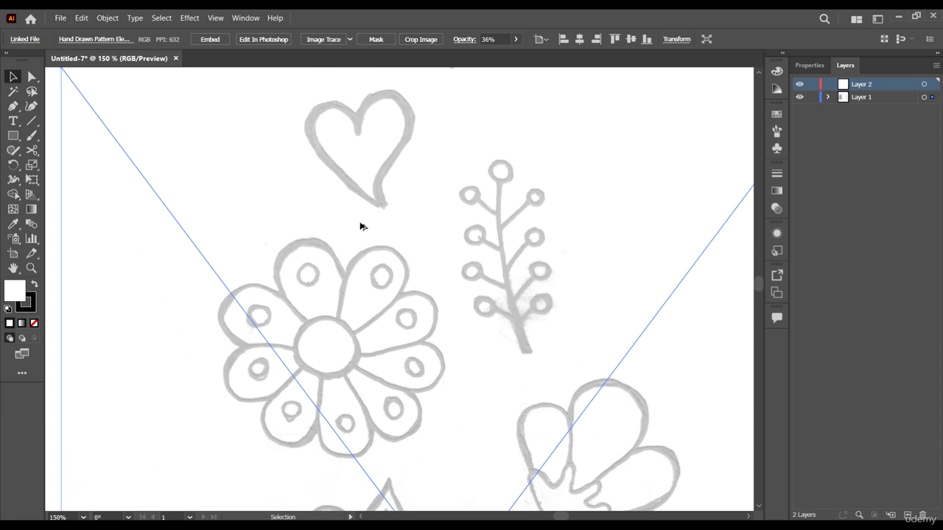
- Lock Layer 1 with the sketch images and make Layer 2 active for tracing the heart
scroll(360, 226, down, 2)
click(901, 96)
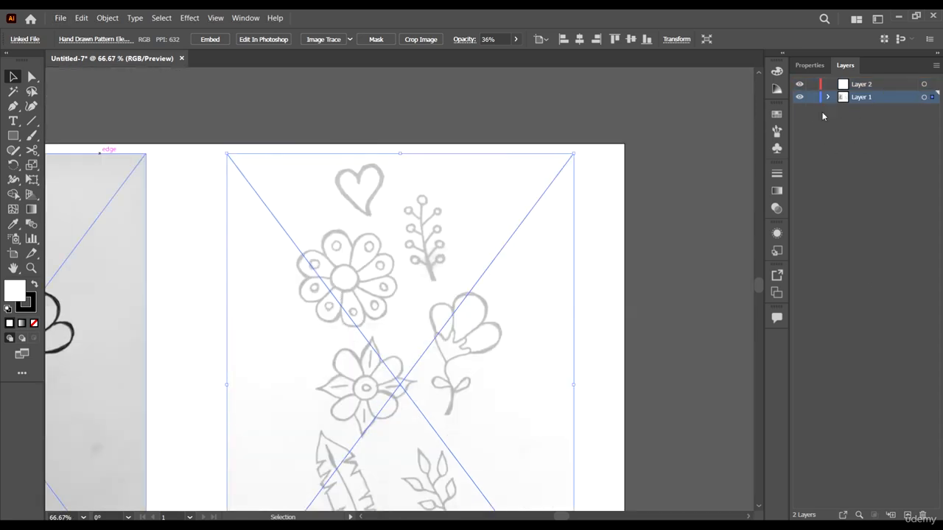
click(810, 98)
click(894, 84)
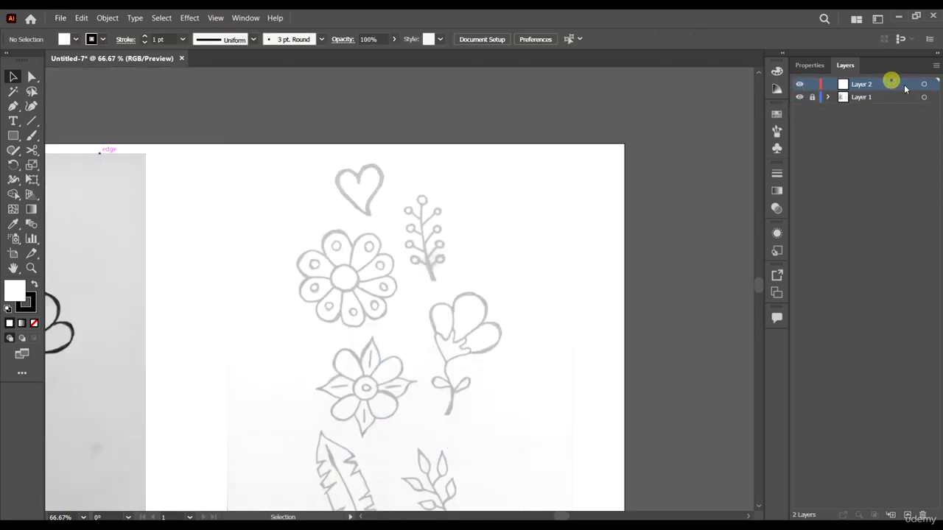
scroll(351, 147, down, 1)
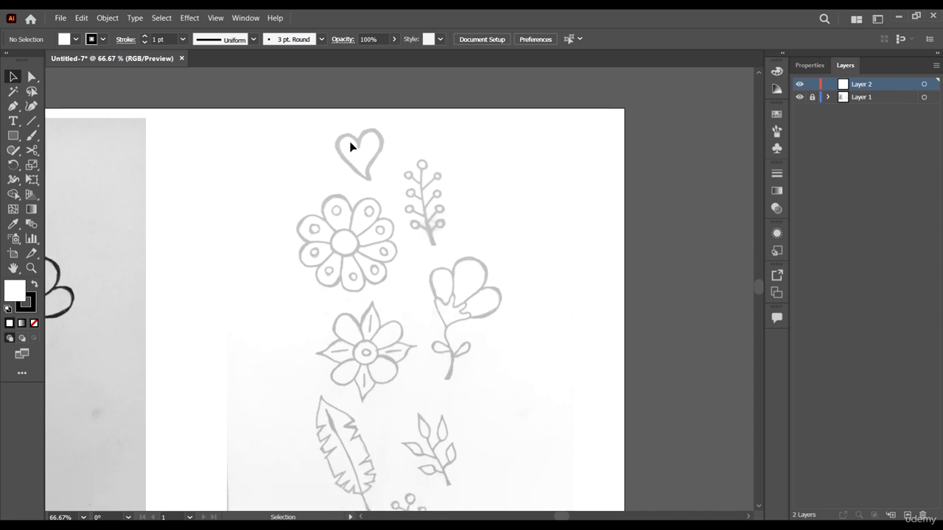
scroll(345, 134, up, 3)
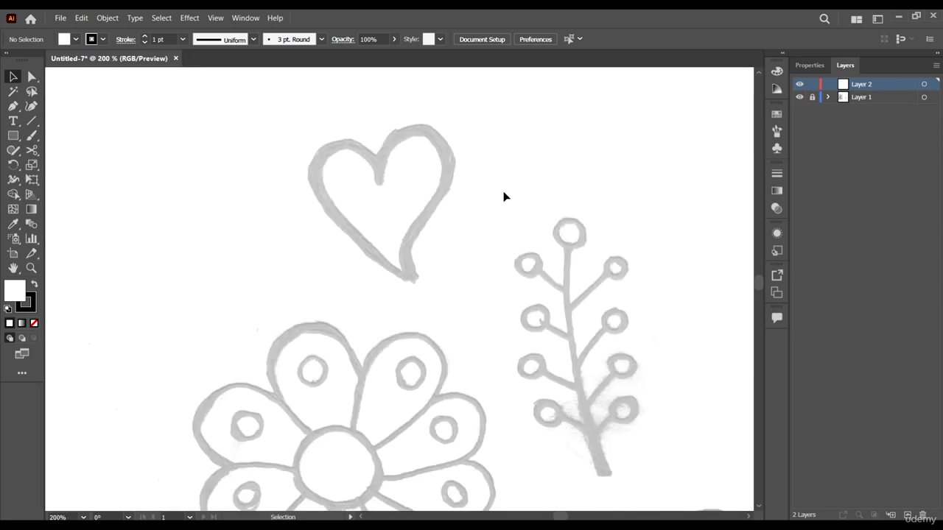
- Enable Keep Selected and Edit Selected Paths within 10 pixels in the Paintbrush Tool options
double_click(32, 136)
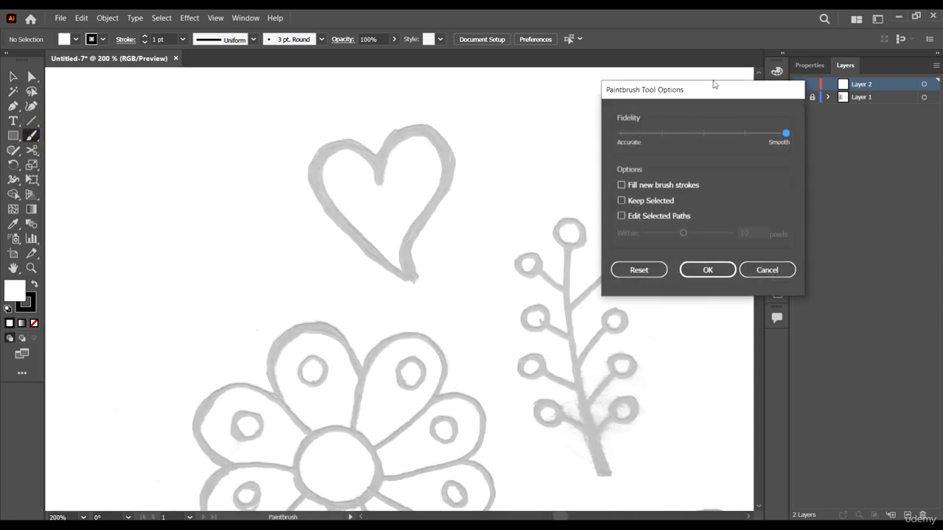
drag(715, 85, 588, 91)
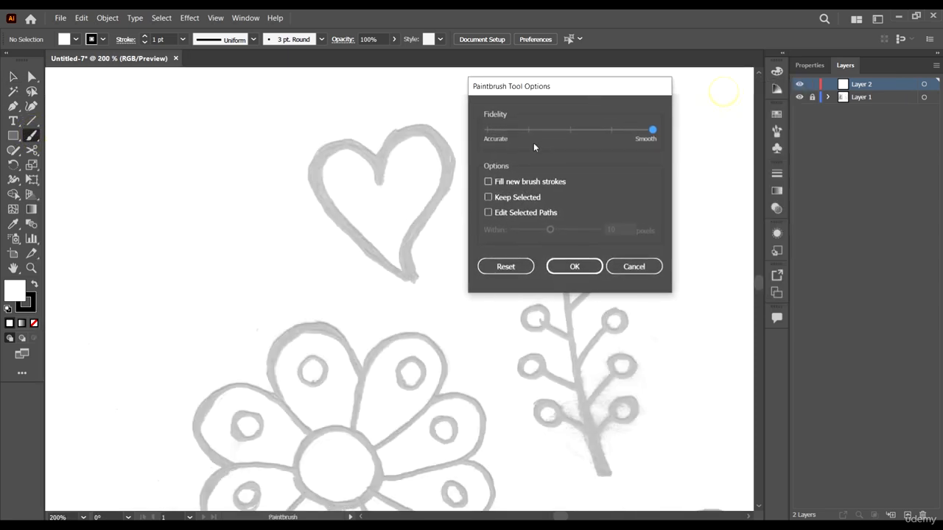
click(487, 214)
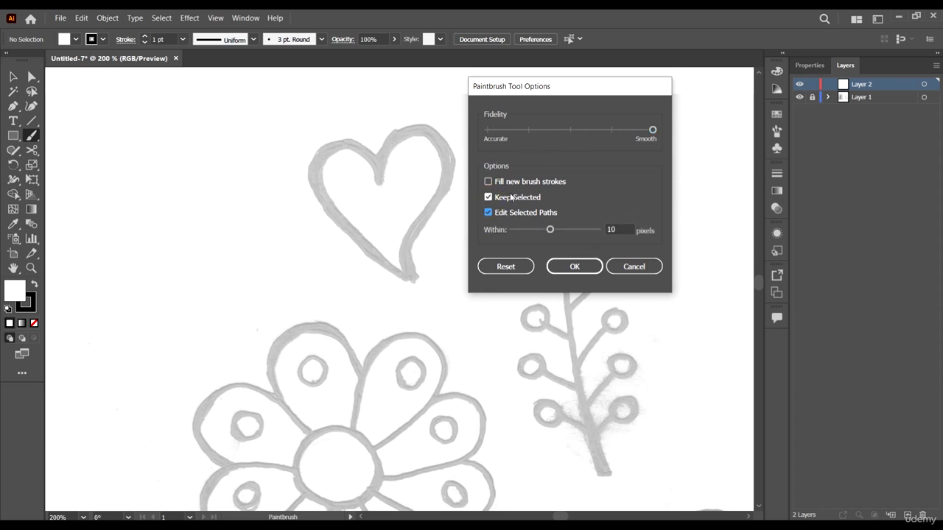
click(574, 267)
- Paint test strokes over the heart sketch's right half, left half and upper notch to try the path-editing options
scroll(383, 173, up, 2)
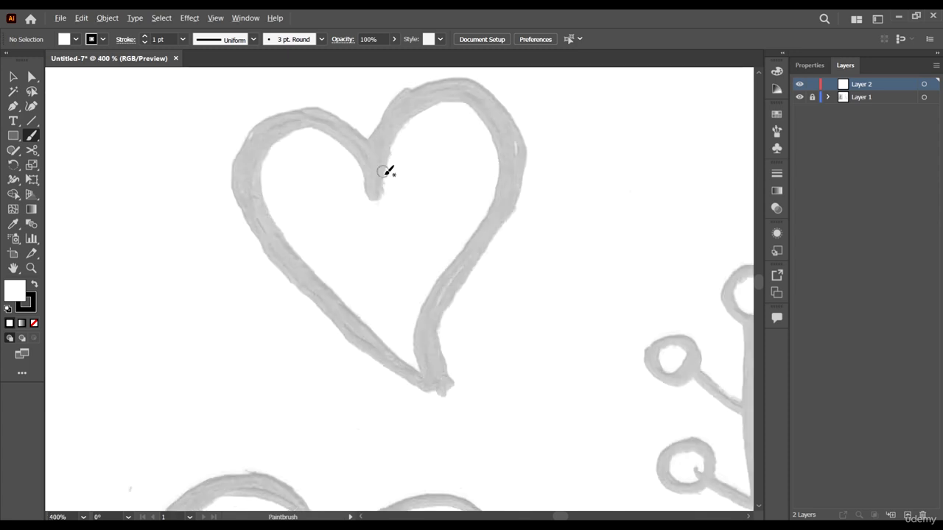
mouse_move(374, 177)
mouse_down()
mouse_move(395, 113)
mouse_move(477, 95)
mouse_move(477, 259)
mouse_move(444, 313)
mouse_move(436, 391)
mouse_up()
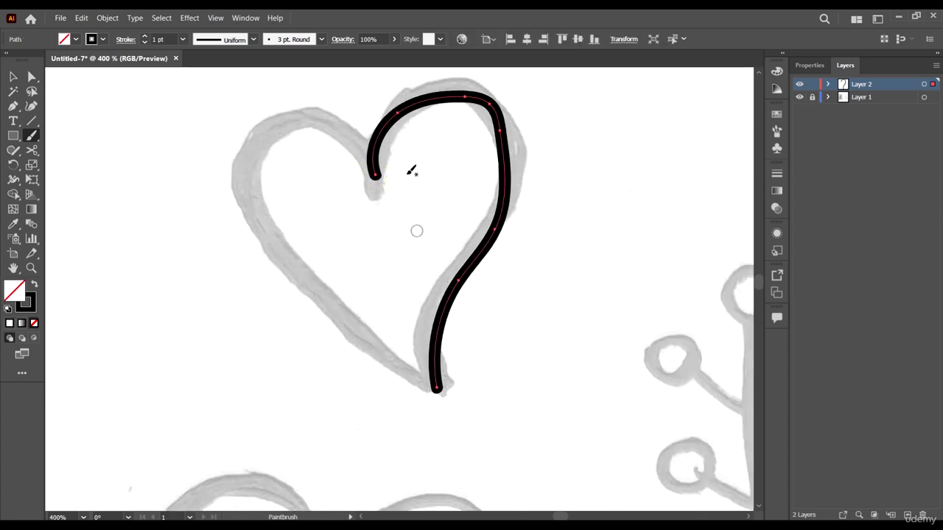
mouse_move(376, 175)
mouse_down()
mouse_move(346, 137)
mouse_move(310, 118)
mouse_move(241, 157)
mouse_move(308, 293)
mouse_move(380, 333)
mouse_up()
drag(353, 177, 430, 98)
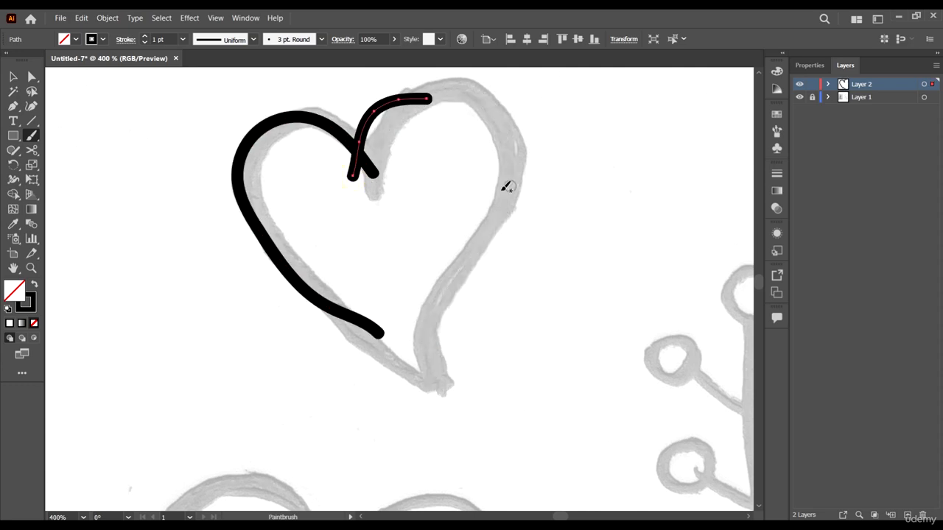
scroll(532, 200, down, 2)
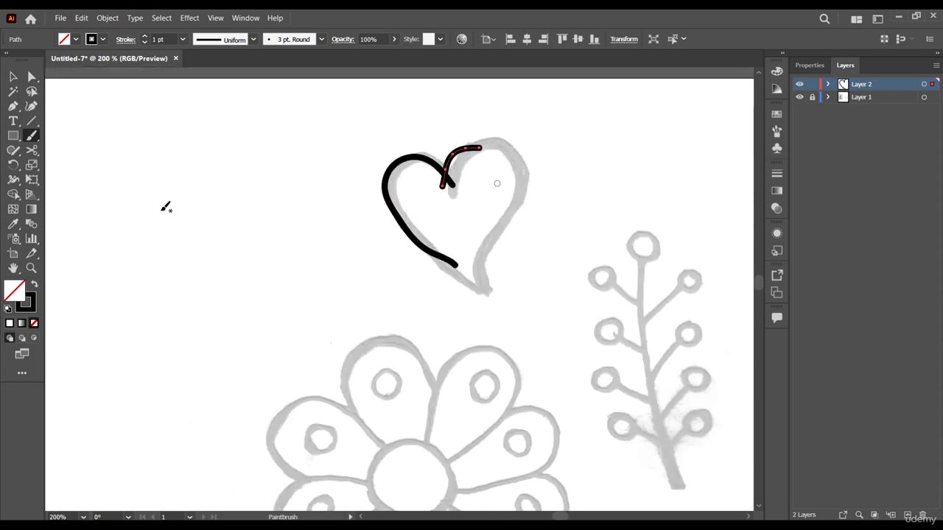
- Disable Keep Selected and Edit Selected Paths in the Paintbrush Tool options
double_click(32, 136)
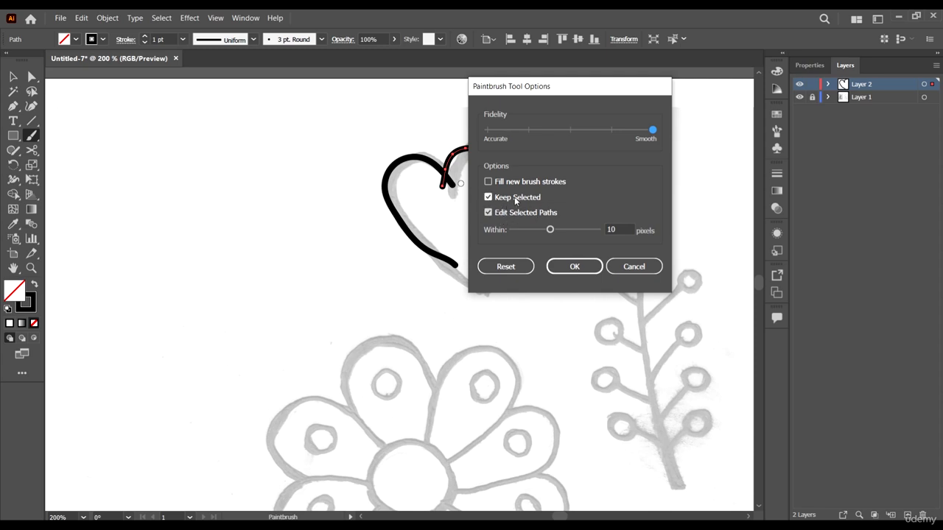
click(489, 198)
click(489, 212)
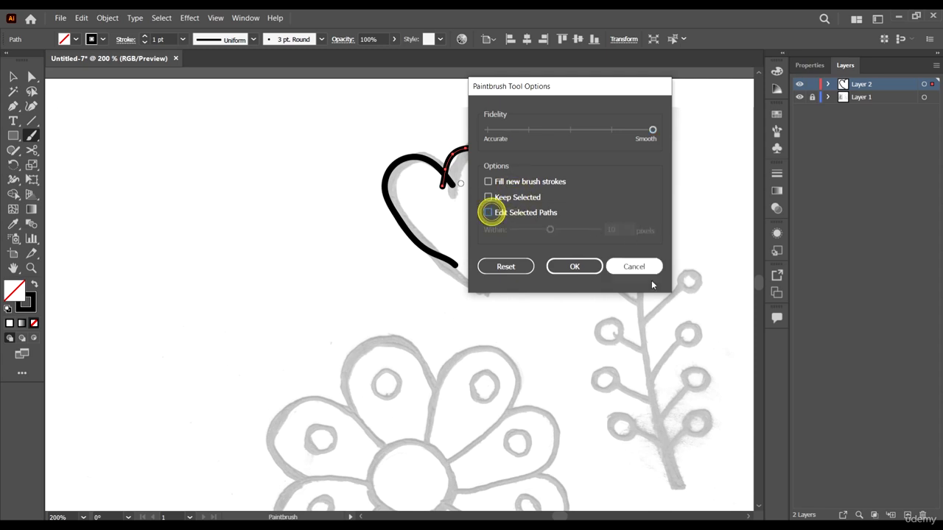
click(576, 266)
- Select all the test strokes on the heart and delete them
key(v)
drag(312, 106, 730, 316)
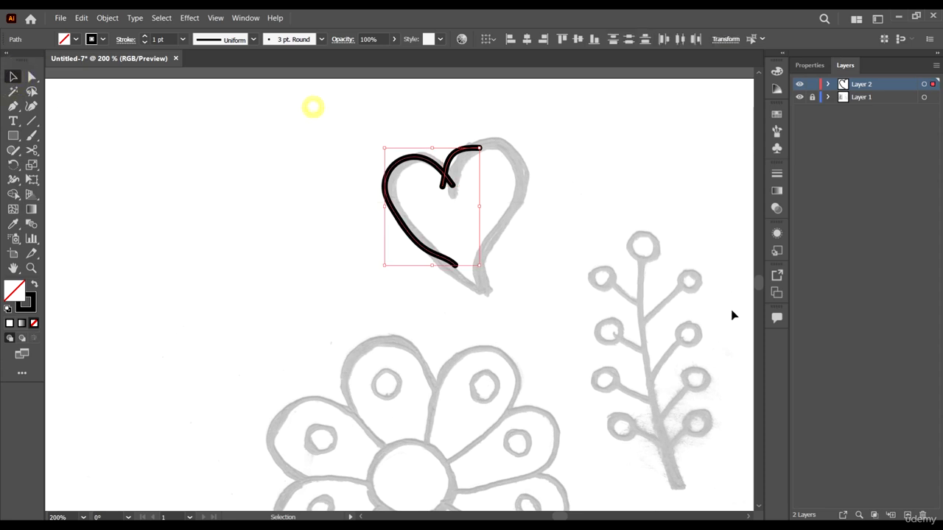
key(Delete)
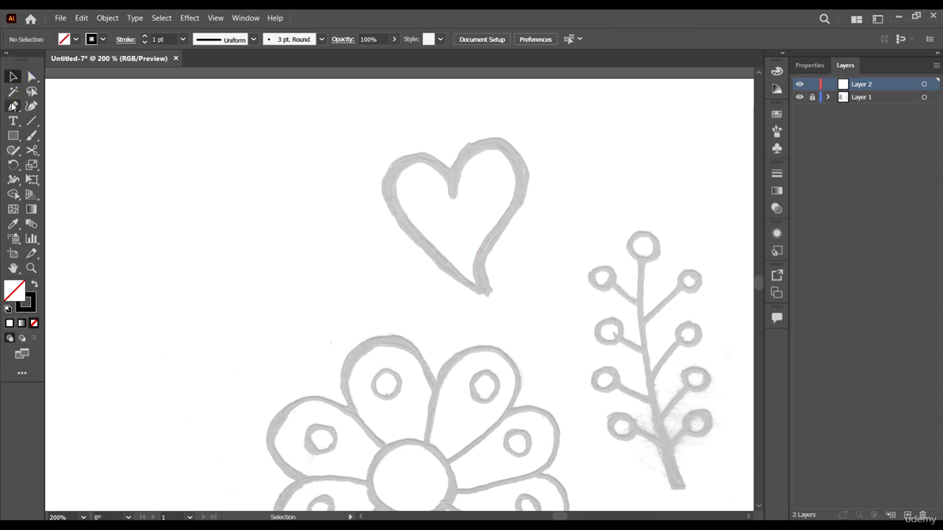
- Trace the heart sketch with two Paintbrush strokes, one for each half, meeting at the notch and the lower tip
click(32, 135)
scroll(560, 160, up, 3)
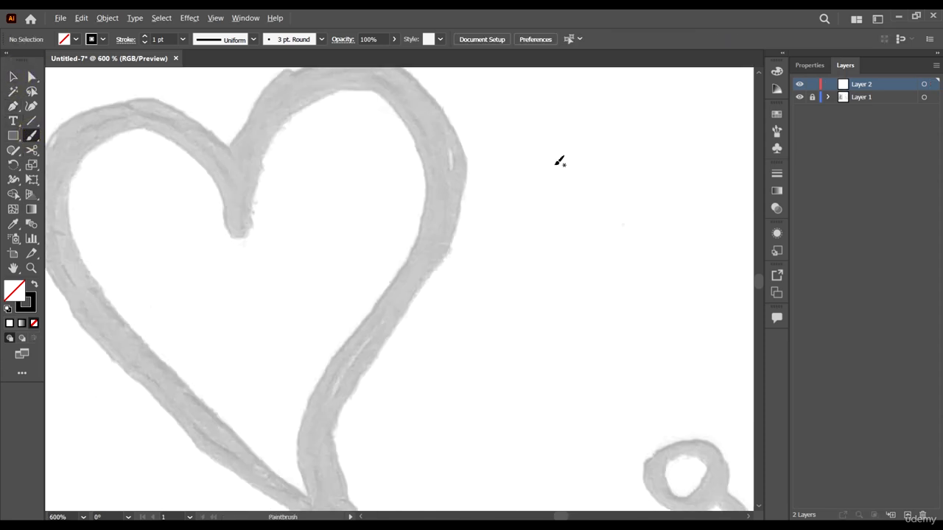
scroll(236, 207, down, 2)
mouse_move(233, 216)
mouse_down()
mouse_move(234, 190)
mouse_move(255, 156)
mouse_move(314, 149)
mouse_move(339, 177)
mouse_move(277, 299)
mouse_move(276, 372)
mouse_up()
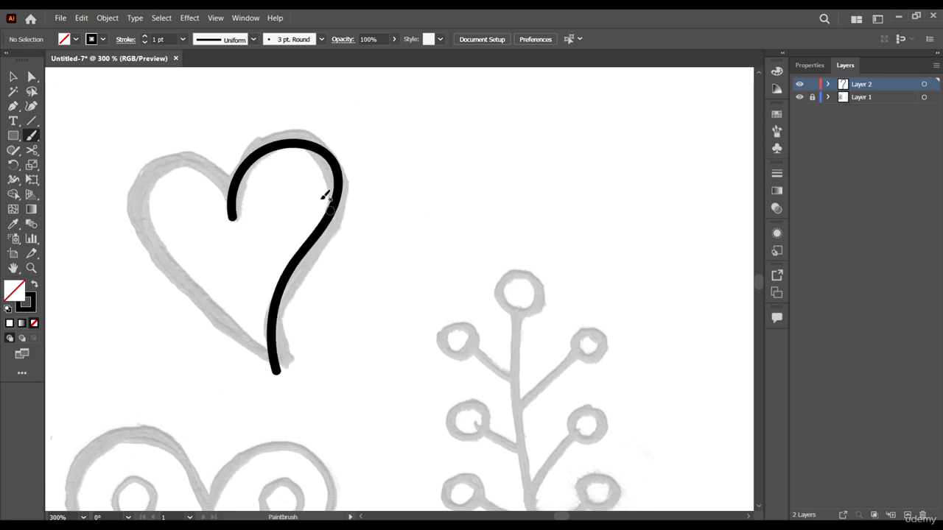
mouse_move(231, 193)
mouse_down()
mouse_move(203, 160)
mouse_move(157, 153)
mouse_move(124, 178)
mouse_move(132, 226)
mouse_move(186, 300)
mouse_move(284, 368)
mouse_up()
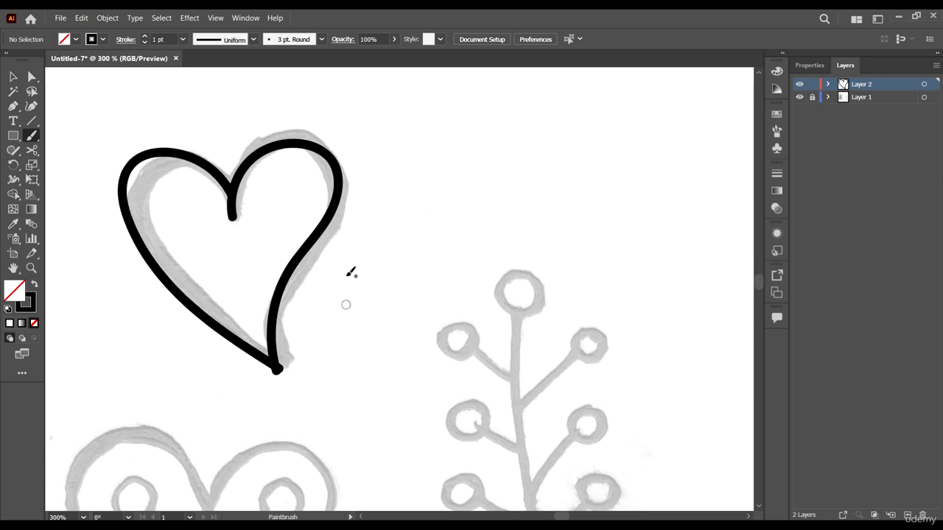
scroll(397, 273, down, 1)
scroll(434, 221, down, 3)
scroll(498, 162, up, 3)
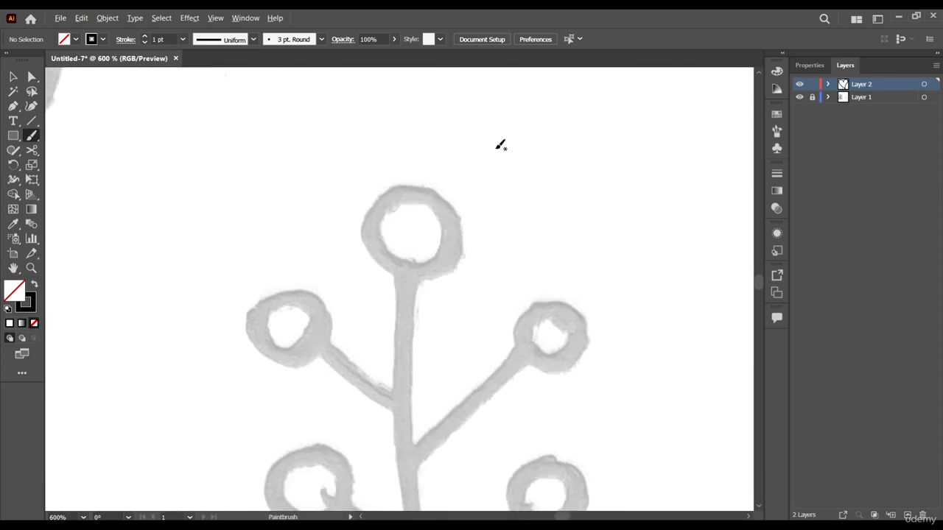
mouse_move(433, 189)
mouse_down()
mouse_move(408, 179)
mouse_move(368, 201)
mouse_move(366, 235)
mouse_move(419, 278)
mouse_move(447, 261)
mouse_move(450, 199)
mouse_move(436, 178)
mouse_up()
scroll(480, 200, down, 1)
scroll(479, 200, down, 1)
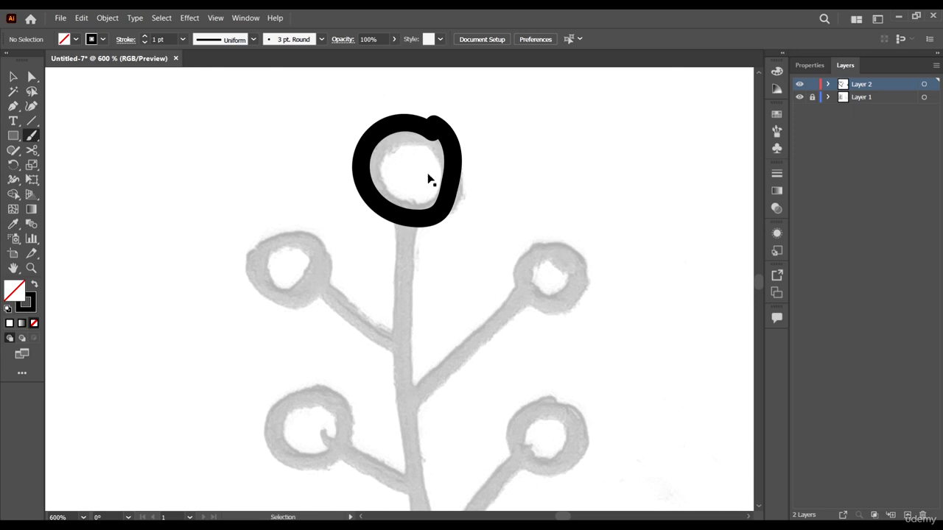
key(ctrl+z)
- Trace the berry at the tip of the twig and the first pair of berries below it with closed Paintbrush loops
mouse_move(441, 137)
mouse_down()
mouse_move(397, 129)
mouse_move(374, 170)
mouse_move(390, 204)
mouse_move(426, 216)
mouse_move(455, 210)
mouse_move(459, 189)
mouse_move(453, 143)
mouse_move(421, 127)
mouse_up()
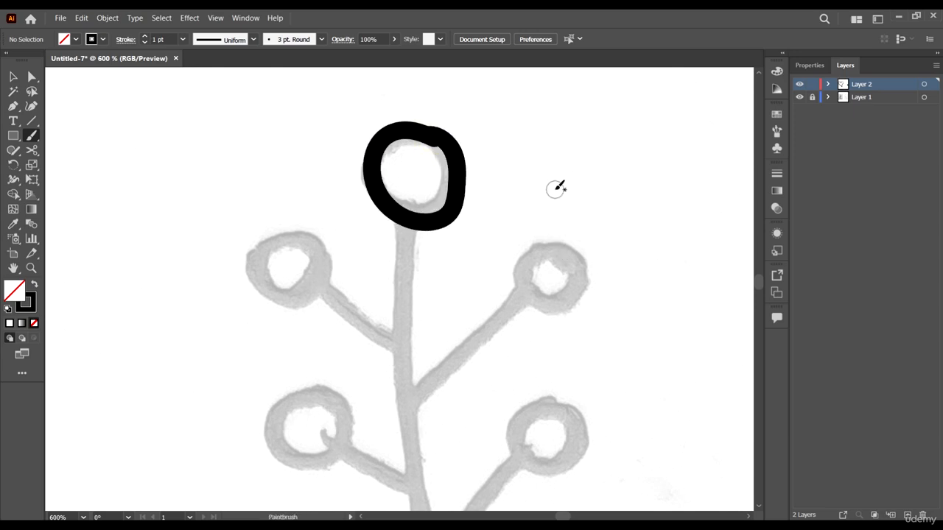
scroll(568, 210, down, 3)
mouse_move(579, 222)
mouse_down()
mouse_move(520, 221)
mouse_move(571, 259)
mouse_move(540, 221)
mouse_up()
mouse_move(309, 207)
mouse_down()
mouse_move(280, 194)
mouse_move(250, 215)
mouse_move(282, 261)
mouse_move(319, 258)
mouse_move(298, 196)
mouse_up()
scroll(449, 274, down, 6)
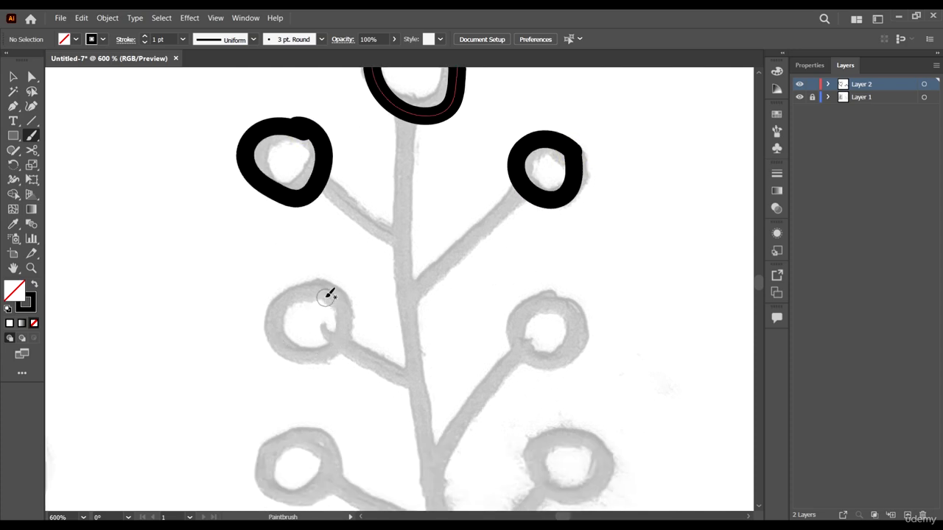
mouse_move(329, 295)
mouse_down()
mouse_move(257, 301)
mouse_move(274, 349)
mouse_move(337, 339)
mouse_move(279, 267)
mouse_up()
scroll(442, 317, down, 4)
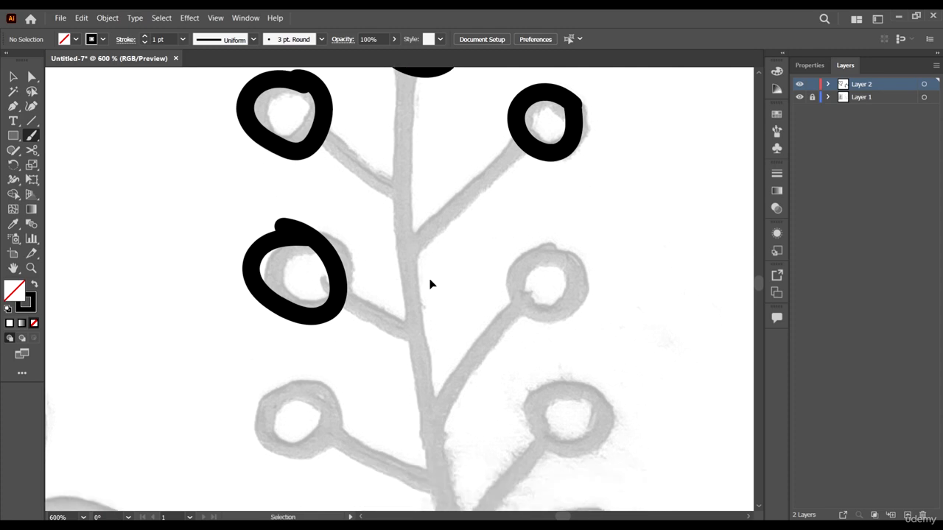
key(ctrl+z)
- Trace both berries of the twig's second pair with rounded Paintbrush loops
mouse_move(337, 245)
mouse_down()
mouse_move(281, 240)
mouse_move(269, 261)
mouse_move(290, 301)
mouse_move(331, 299)
mouse_move(348, 271)
mouse_move(337, 242)
mouse_up()
mouse_move(575, 253)
mouse_down()
mouse_move(534, 250)
mouse_move(517, 269)
mouse_move(520, 297)
mouse_move(564, 319)
mouse_move(579, 306)
mouse_move(574, 248)
mouse_up()
scroll(613, 264, down, 4)
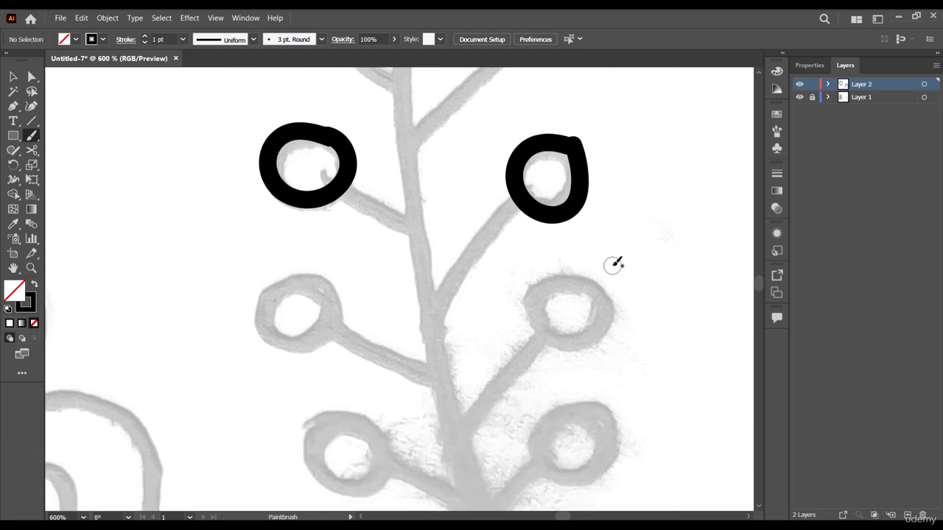
- Trace both berries of the twig's third pair, undoing and redrawing the right-hand one
mouse_move(590, 281)
mouse_down()
mouse_move(537, 282)
mouse_move(538, 330)
mouse_move(600, 339)
mouse_move(581, 267)
mouse_up()
key(ctrl+z)
mouse_move(605, 296)
mouse_down()
mouse_move(547, 285)
mouse_move(538, 303)
mouse_move(550, 331)
mouse_move(576, 344)
mouse_move(609, 327)
mouse_move(609, 298)
mouse_up()
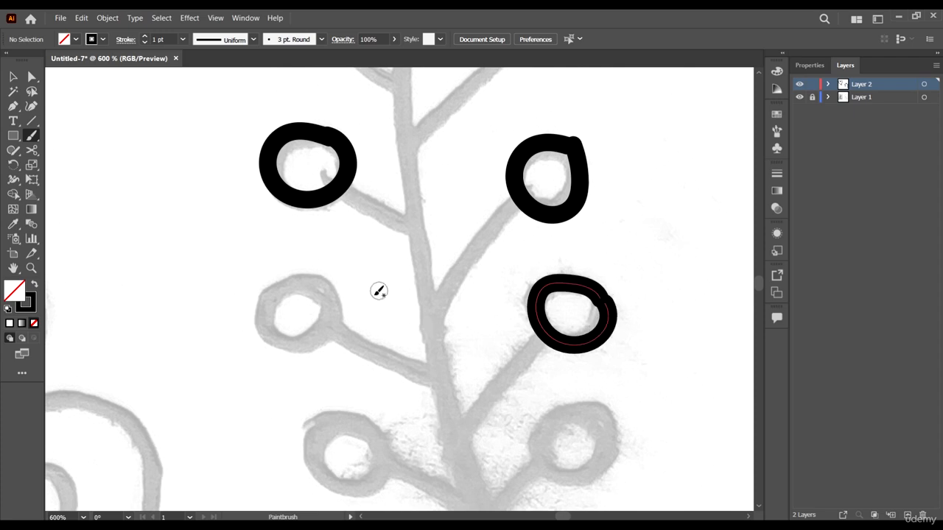
mouse_move(333, 296)
mouse_down()
mouse_move(268, 290)
mouse_move(258, 323)
mouse_move(277, 345)
mouse_move(318, 346)
mouse_move(333, 330)
mouse_move(333, 296)
mouse_up()
- Trace the lowest pair of berries on the twig with Paintbrush loops
scroll(403, 253, down, 2)
scroll(403, 252, down, 1)
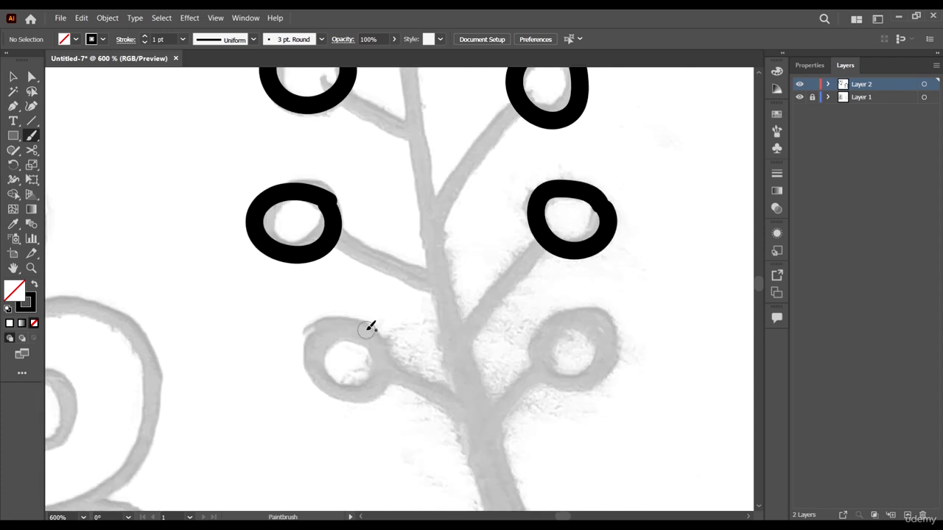
mouse_move(370, 326)
mouse_down()
mouse_move(333, 316)
mouse_move(313, 332)
mouse_move(322, 376)
mouse_move(346, 395)
mouse_move(382, 390)
mouse_move(386, 353)
mouse_move(363, 325)
mouse_up()
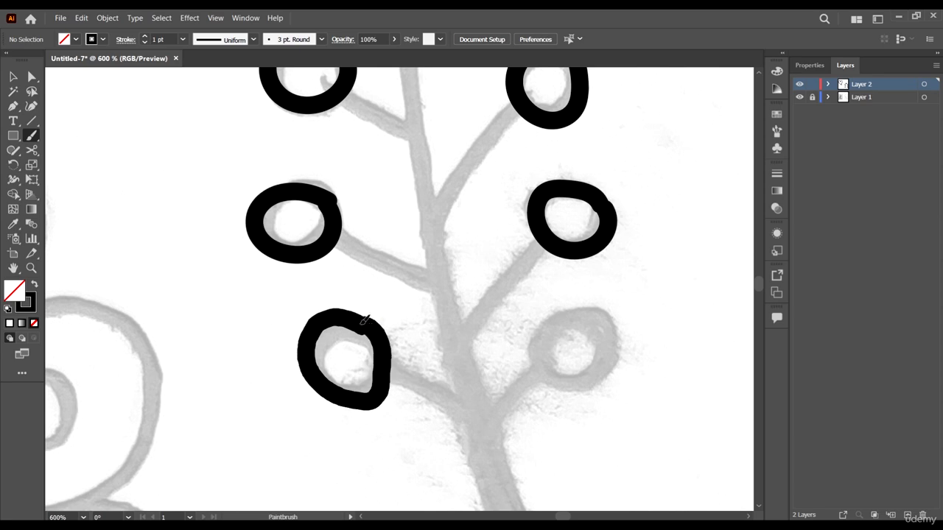
mouse_move(598, 308)
mouse_down()
mouse_move(536, 330)
mouse_move(530, 355)
mouse_move(566, 376)
mouse_move(588, 367)
mouse_move(603, 313)
mouse_up()
- Trace the twig's main stem in one stroke from the tip berry down to its base
scroll(592, 293, down, 5)
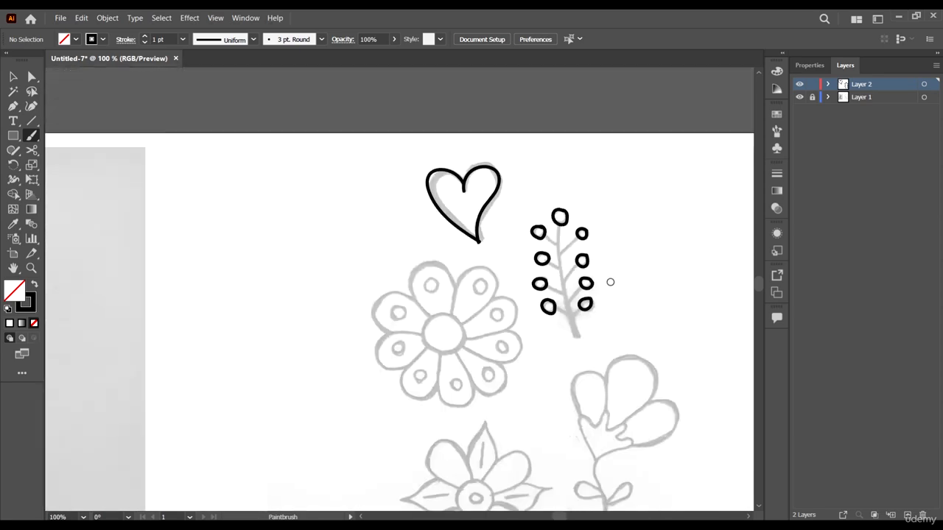
scroll(609, 282, up, 2)
scroll(516, 133, down, 1)
scroll(523, 146, up, 1)
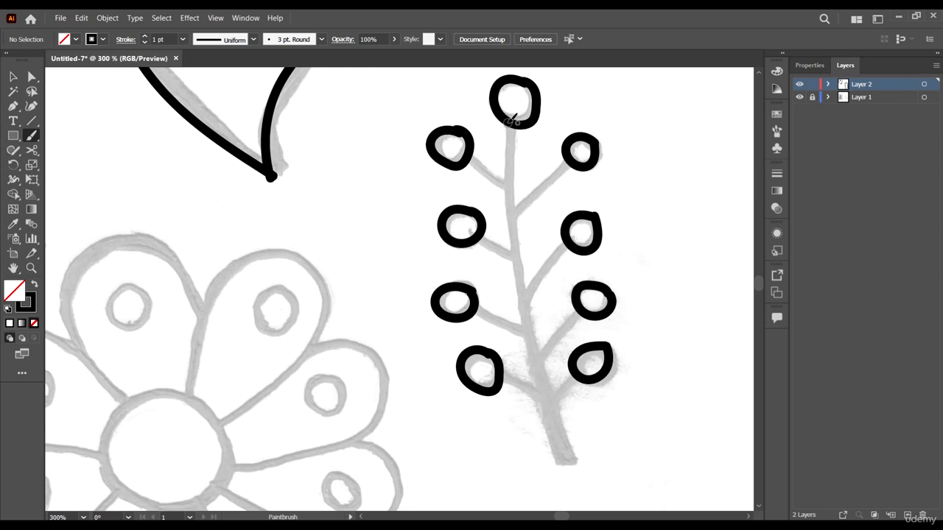
mouse_move(508, 124)
mouse_down()
mouse_move(520, 254)
mouse_move(565, 462)
mouse_up()
- Trace the four right-hand branches from their berries to the stem, redrawing the uppermost and lowest ones
drag(576, 157, 519, 215)
key(ctrl+z)
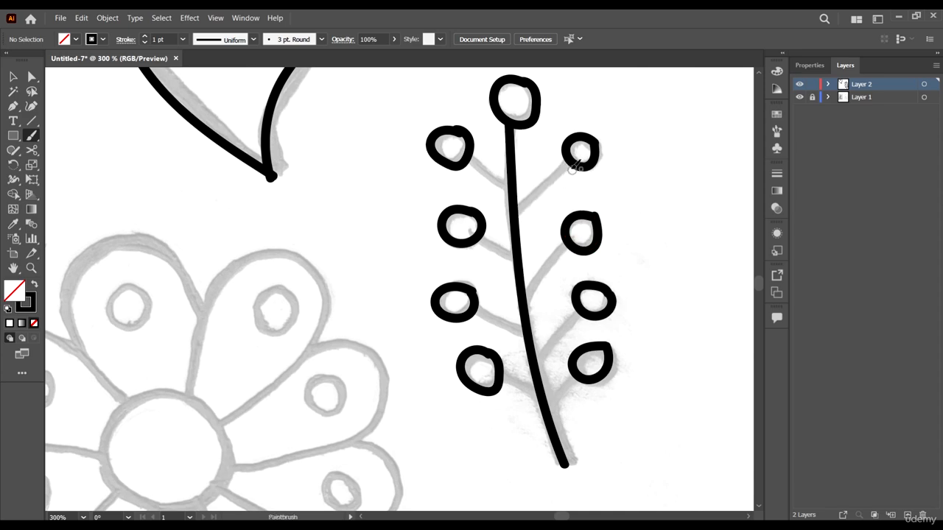
drag(575, 156, 518, 213)
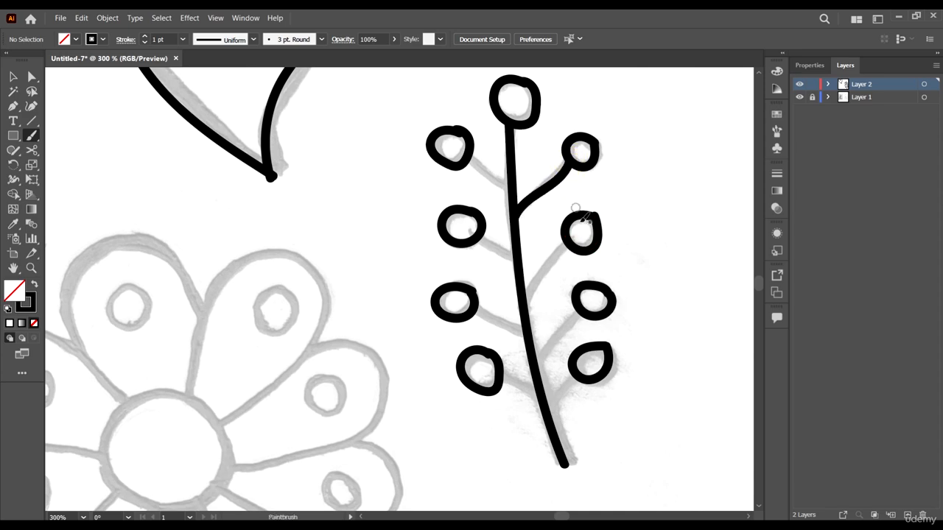
drag(572, 242, 526, 309)
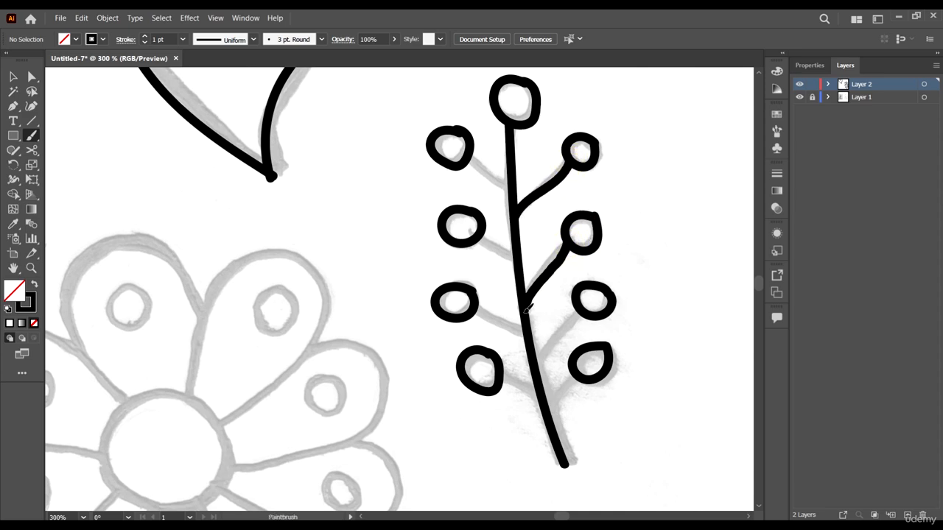
drag(586, 308, 538, 363)
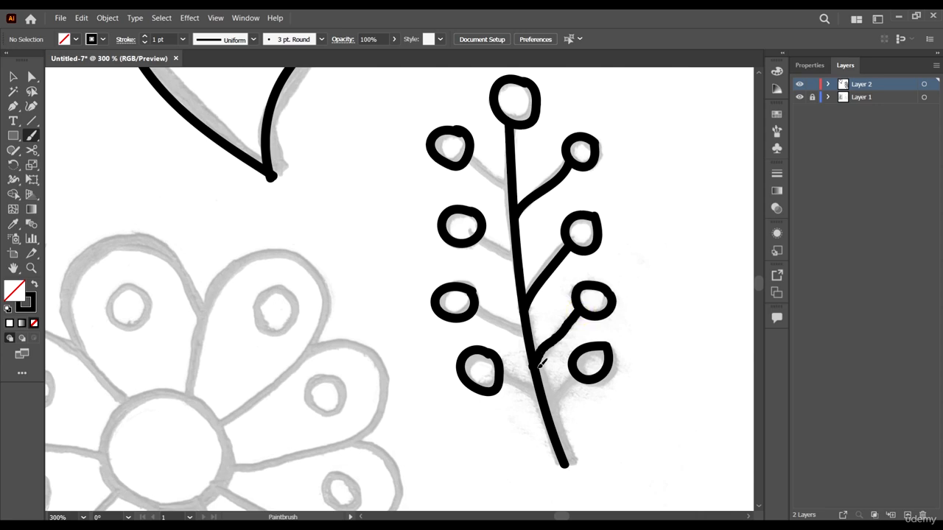
drag(575, 377, 544, 415)
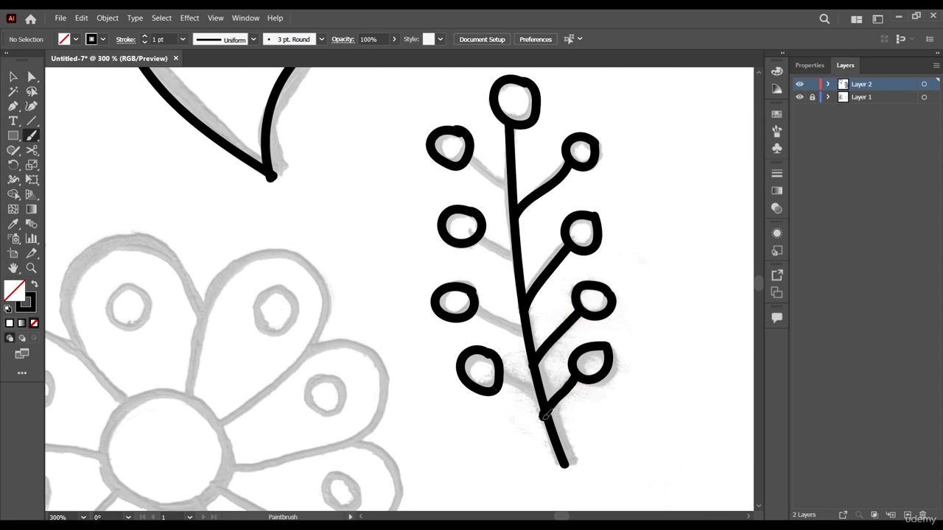
scroll(549, 383, up, 2)
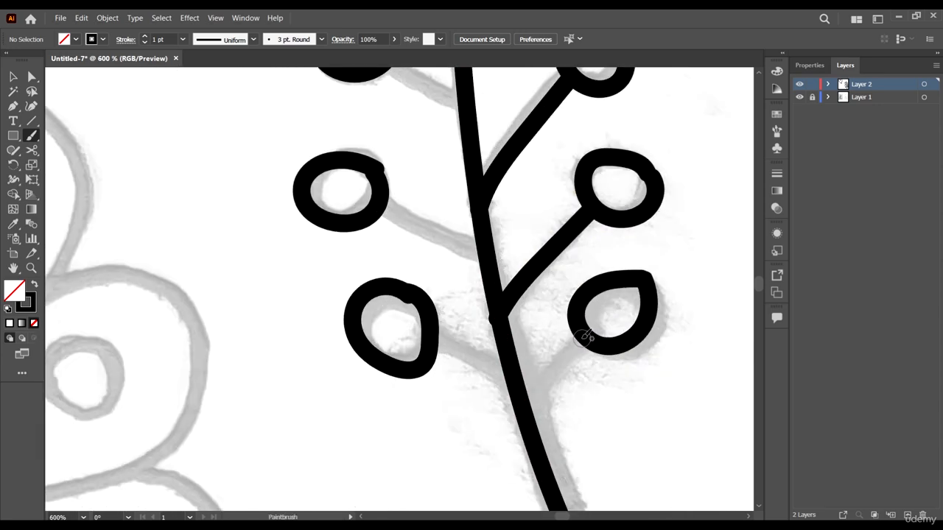
drag(574, 347, 526, 409)
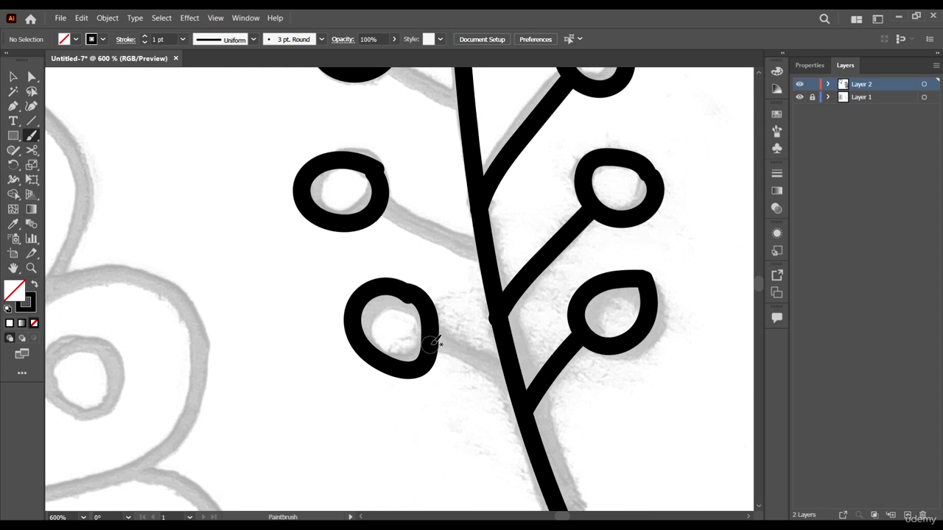
- Trace the two lowest left-hand branches of the twig from their berries to the stem
drag(434, 343, 509, 380)
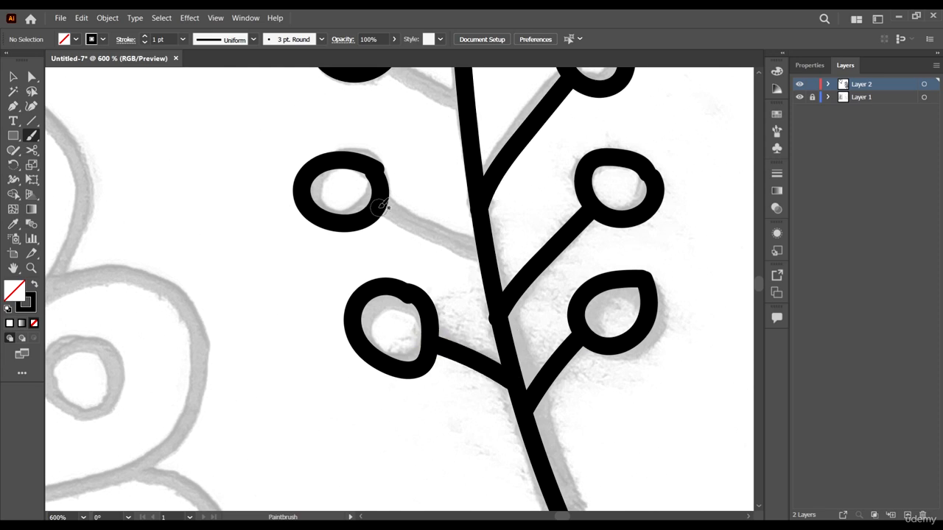
drag(381, 206, 483, 247)
scroll(528, 275, up, 3)
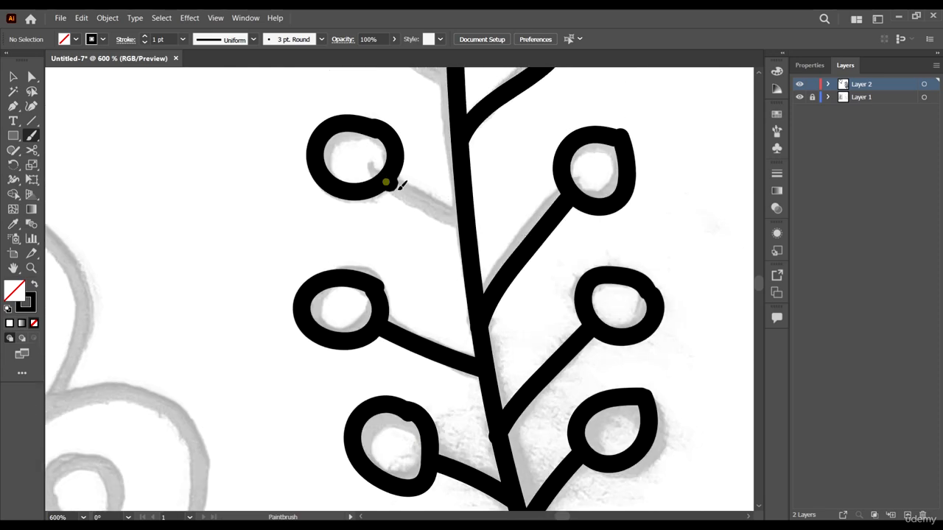
drag(390, 184, 473, 226)
scroll(501, 146, up, 3)
key(ctrl+z)
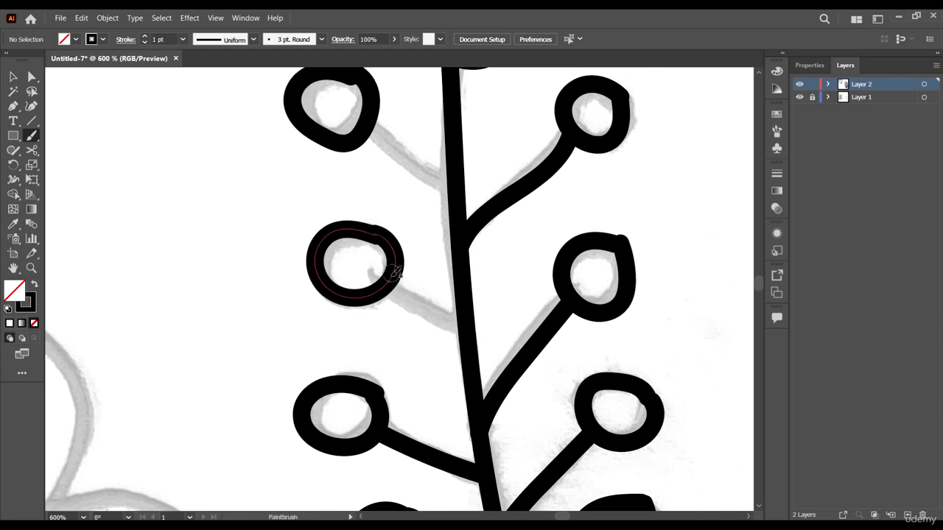
- Trace the two upper left-hand branches of the twig from their berries to the stem
drag(384, 289, 467, 324)
scroll(486, 295, up, 3)
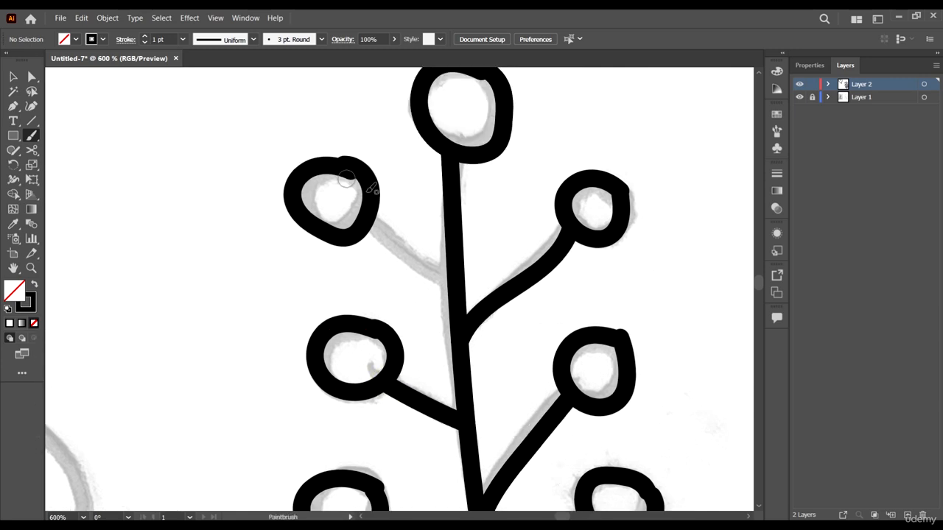
drag(368, 224, 453, 274)
scroll(543, 214, down, 4)
scroll(542, 215, down, 2)
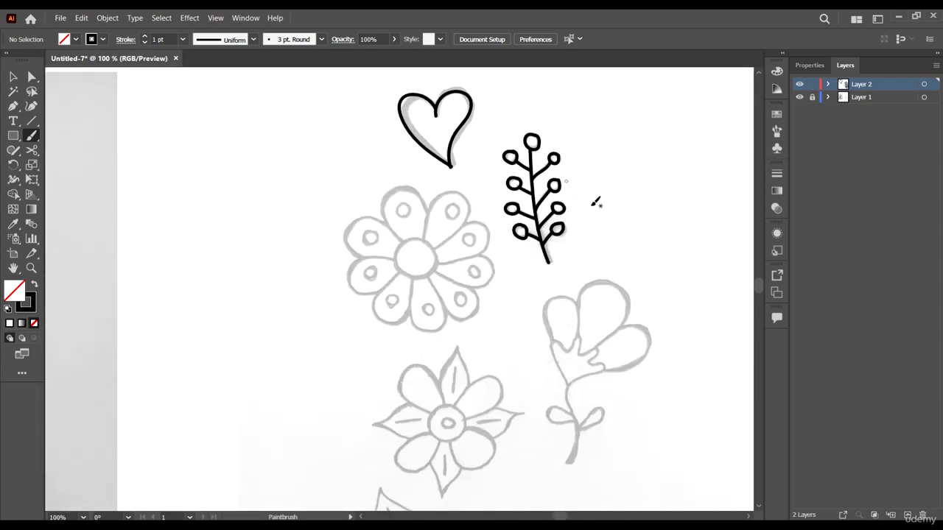
- Trace the round centre of the nine-petal flower with one Paintbrush loop
scroll(557, 253, down, 3)
scroll(409, 135, up, 4)
scroll(429, 84, down, 4)
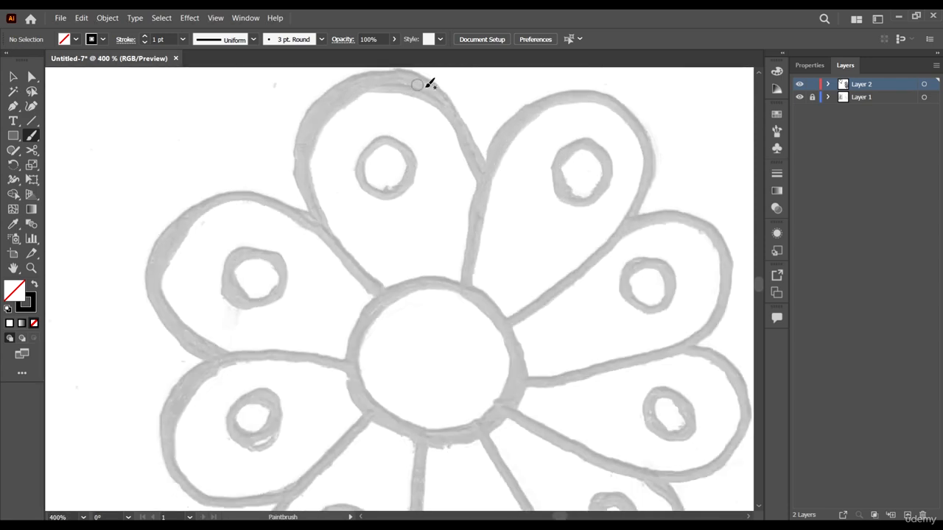
mouse_move(457, 139)
mouse_down()
mouse_move(399, 140)
mouse_move(359, 162)
mouse_move(353, 188)
mouse_move(370, 253)
mouse_move(401, 285)
mouse_move(450, 301)
mouse_move(500, 286)
mouse_move(518, 231)
mouse_move(518, 193)
mouse_move(501, 160)
mouse_move(460, 138)
mouse_up()
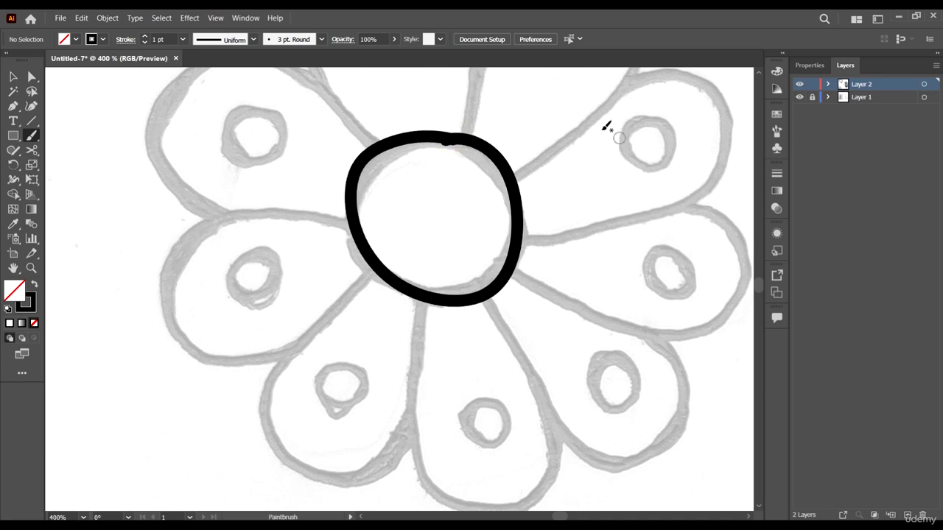
- Trace the flower's right petal and the lower-right petal next to it, ending both at the centre circle
scroll(490, 131, down, 3)
scroll(530, 157, up, 3)
mouse_move(480, 224)
mouse_down()
mouse_move(663, 190)
mouse_move(689, 202)
mouse_move(705, 229)
mouse_move(708, 262)
mouse_move(691, 286)
mouse_move(623, 309)
mouse_move(503, 274)
mouse_move(465, 255)
mouse_move(461, 237)
mouse_move(523, 365)
mouse_move(569, 391)
mouse_move(604, 391)
mouse_move(625, 368)
mouse_move(642, 314)
mouse_move(624, 259)
mouse_move(607, 245)
mouse_up()
scroll(441, 210, down, 2)
key(ctrl+z)
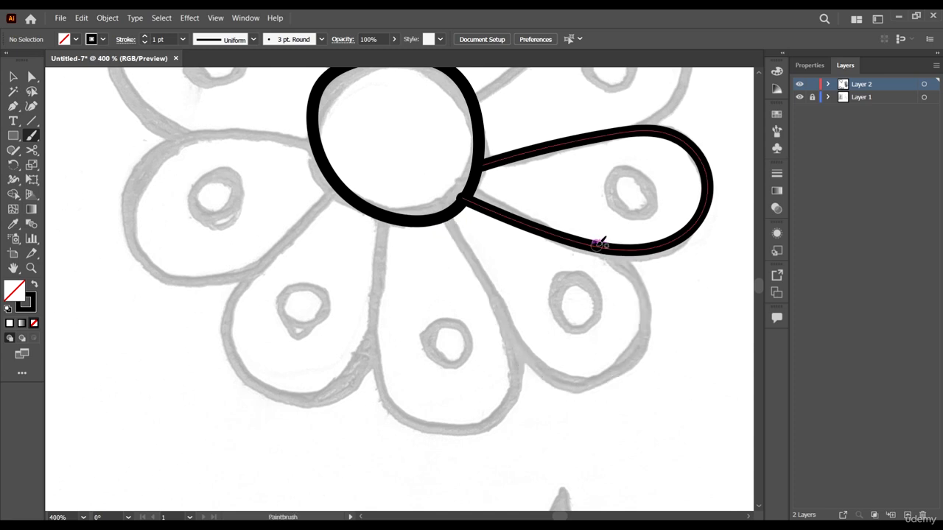
mouse_move(595, 247)
mouse_down()
mouse_move(642, 289)
mouse_move(652, 330)
mouse_move(644, 368)
mouse_move(620, 381)
mouse_move(570, 378)
mouse_move(516, 333)
mouse_move(447, 215)
mouse_up()
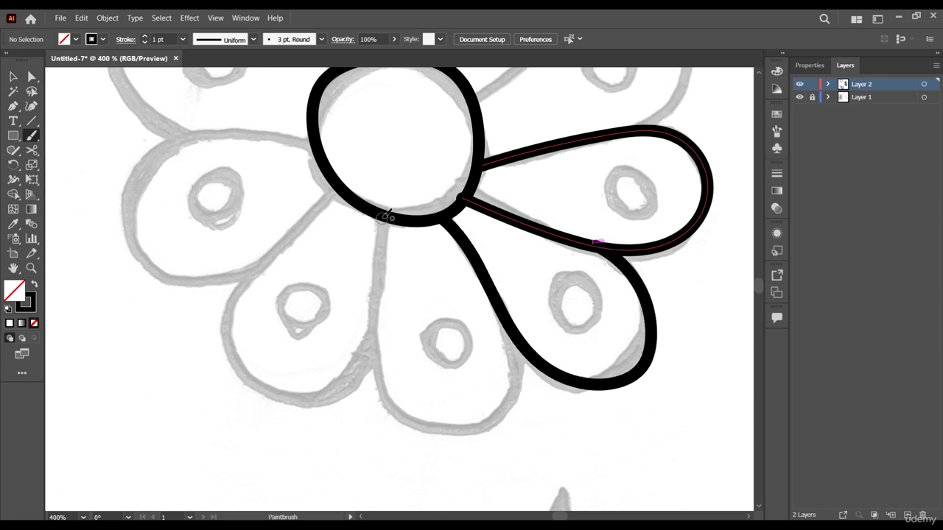
- Trace the flower's bottom petal, redrawing it in one stroke from the lower-right petal up to the centre circle
mouse_move(388, 217)
mouse_down()
mouse_move(368, 339)
mouse_move(383, 390)
mouse_move(422, 430)
mouse_move(489, 429)
mouse_up()
mouse_move(513, 392)
mouse_down()
mouse_move(508, 317)
mouse_move(508, 404)
mouse_move(475, 427)
mouse_move(397, 418)
mouse_move(377, 337)
mouse_move(388, 219)
mouse_up()
key(ctrl+z)
scroll(543, 234, down, 4)
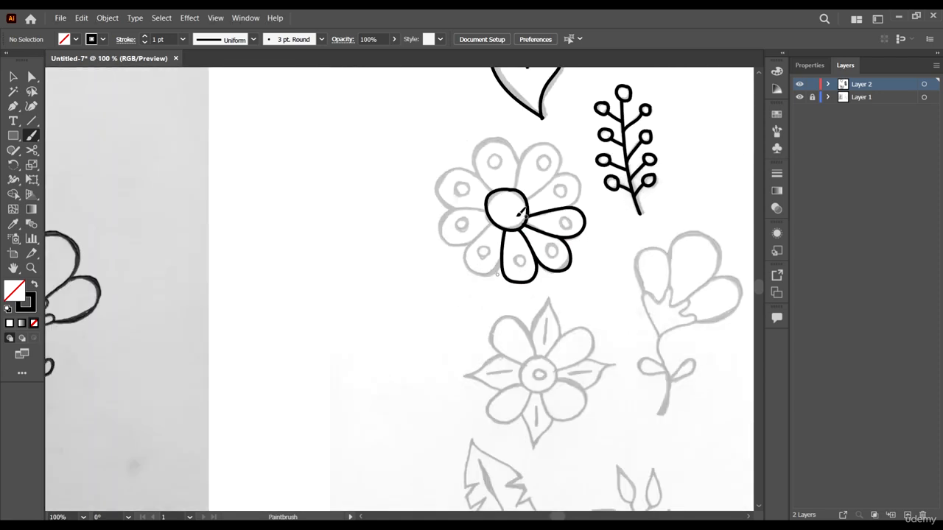
scroll(573, 236, up, 4)
scroll(456, 252, left, 2)
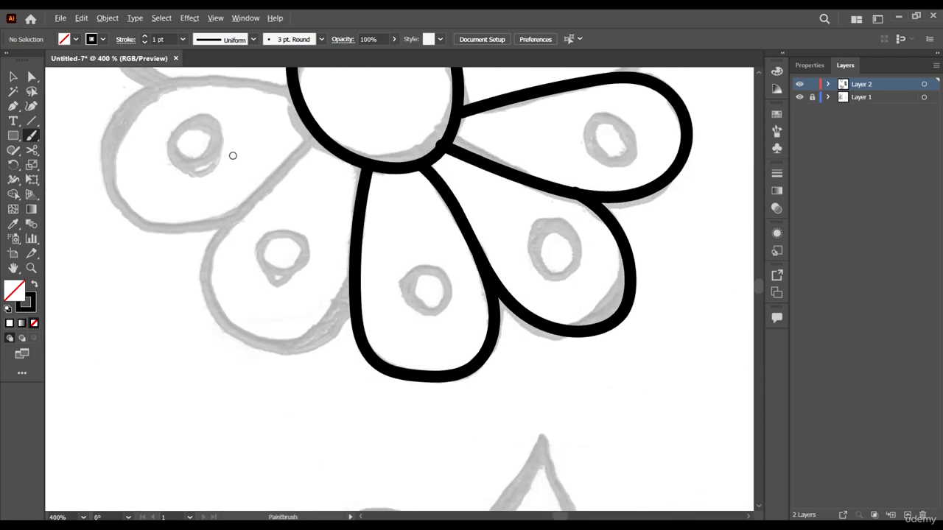
mouse_move(317, 129)
mouse_down()
mouse_move(222, 230)
mouse_move(204, 271)
mouse_move(206, 302)
mouse_move(224, 335)
mouse_move(254, 346)
mouse_move(294, 351)
mouse_move(335, 324)
mouse_up()
mouse_move(360, 293)
mouse_down()
mouse_move(339, 328)
mouse_move(324, 340)
mouse_move(248, 342)
mouse_move(208, 298)
mouse_move(204, 266)
mouse_move(219, 239)
mouse_move(324, 130)
mouse_up()
key(ctrl+z)
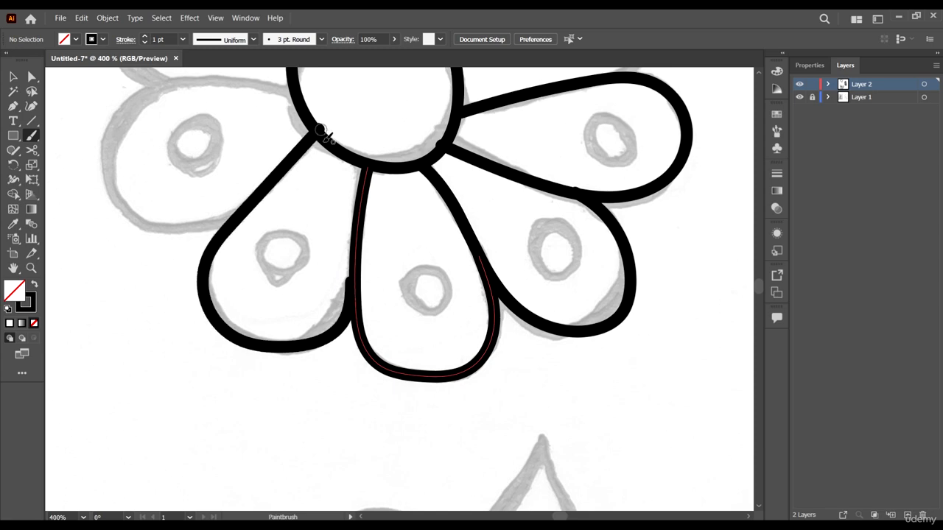
scroll(378, 157, up, 1)
scroll(373, 161, up, 1)
key(ctrl+z)
- Trace the lower-left petal in one stroke from the bottom petal's edge around to the centre circle
scroll(360, 254, up, 1)
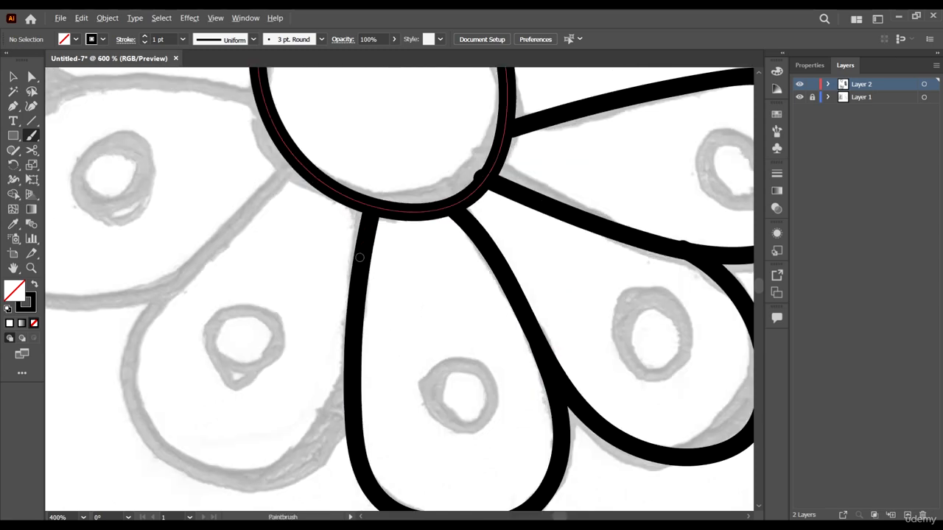
scroll(357, 254, down, 1)
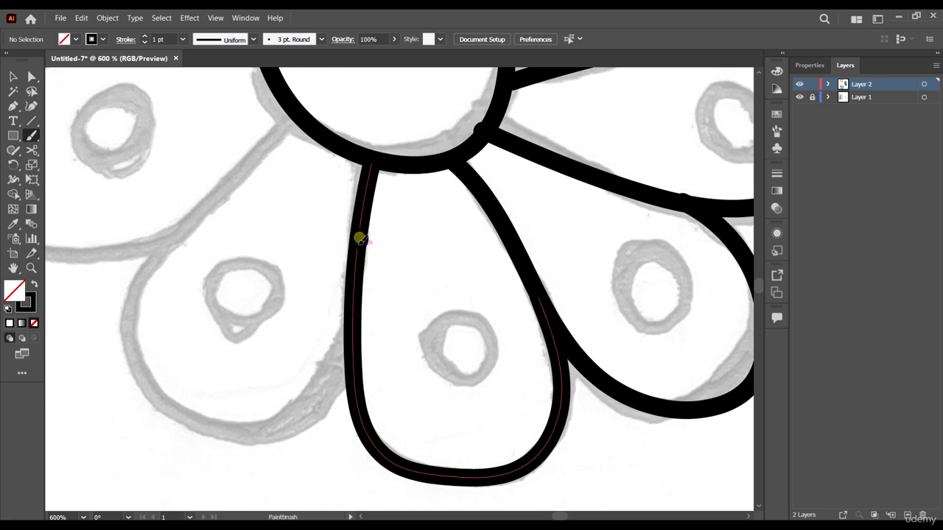
mouse_move(359, 239)
mouse_down()
mouse_move(339, 342)
mouse_move(289, 404)
mouse_move(256, 409)
mouse_move(196, 391)
mouse_move(175, 361)
mouse_move(165, 258)
mouse_move(177, 230)
mouse_move(300, 113)
mouse_up()
- Select the lower-left petal path, enlarge it to fit the template outline, and deselect it
scroll(496, 198, down, 4)
scroll(585, 249, up, 2)
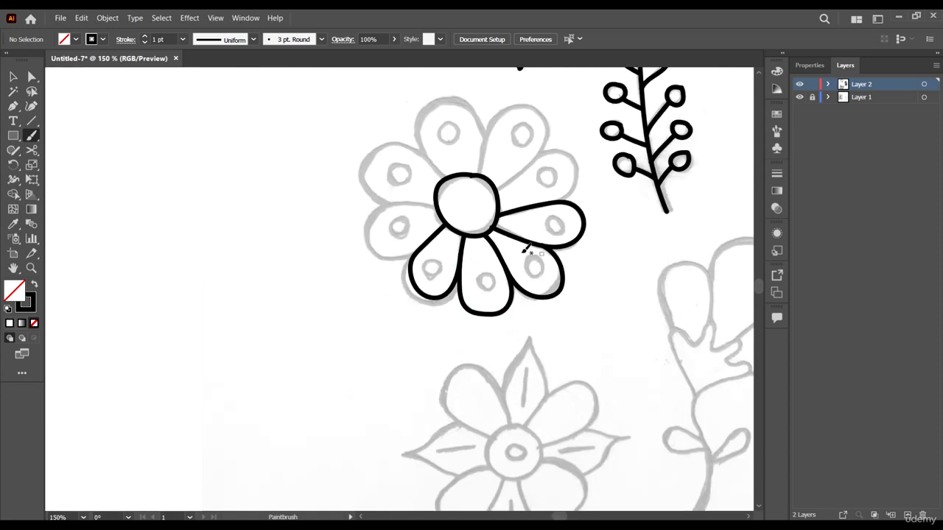
scroll(475, 287, up, 4)
click(12, 77)
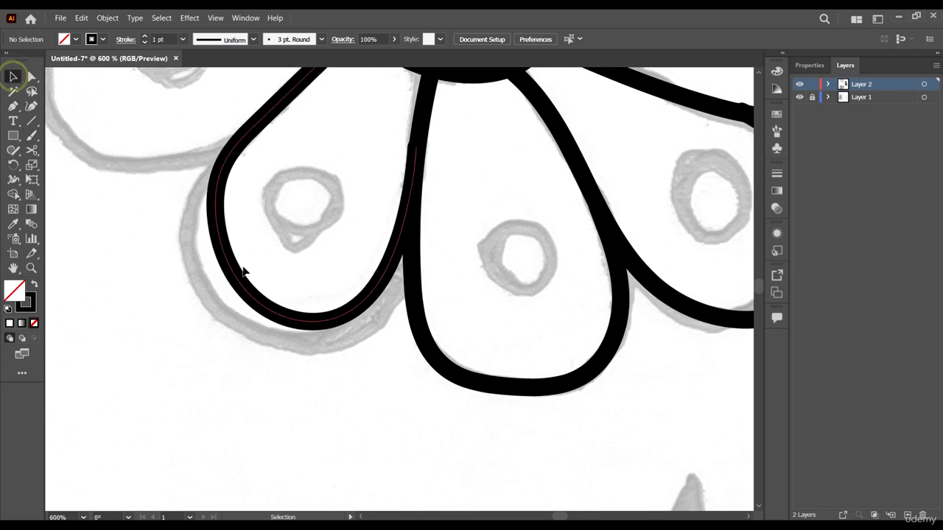
click(318, 323)
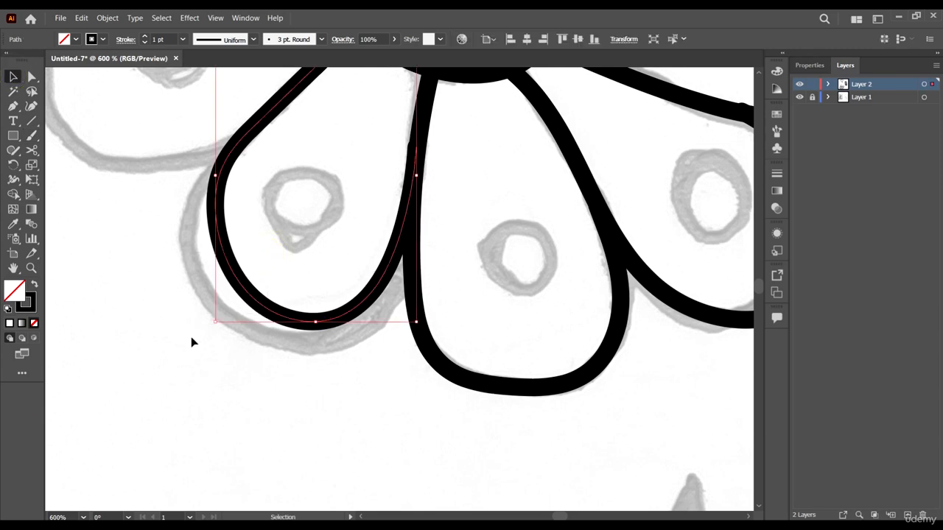
drag(211, 326, 193, 347)
drag(413, 347, 417, 349)
click(417, 412)
scroll(455, 352, down, 4)
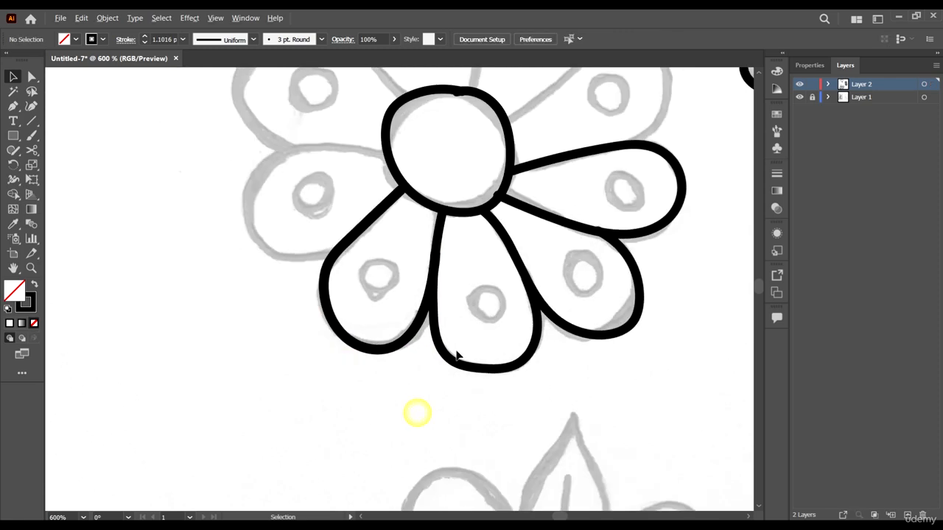
- Trace the lower of the two left-hand petals with the Paintbrush, from the centre circle around to the lower-left petal
scroll(471, 315, up, 2)
scroll(437, 263, up, 2)
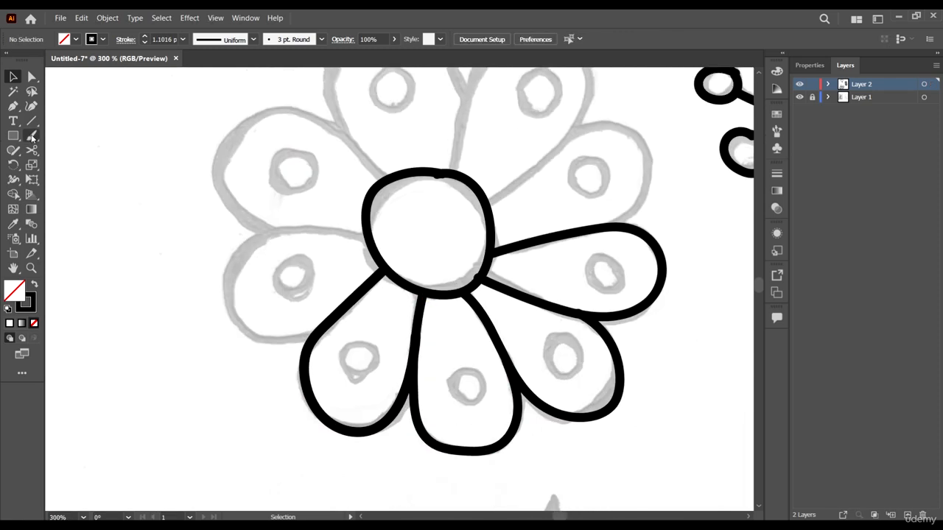
click(32, 137)
scroll(278, 225, up, 2)
scroll(368, 243, up, 1)
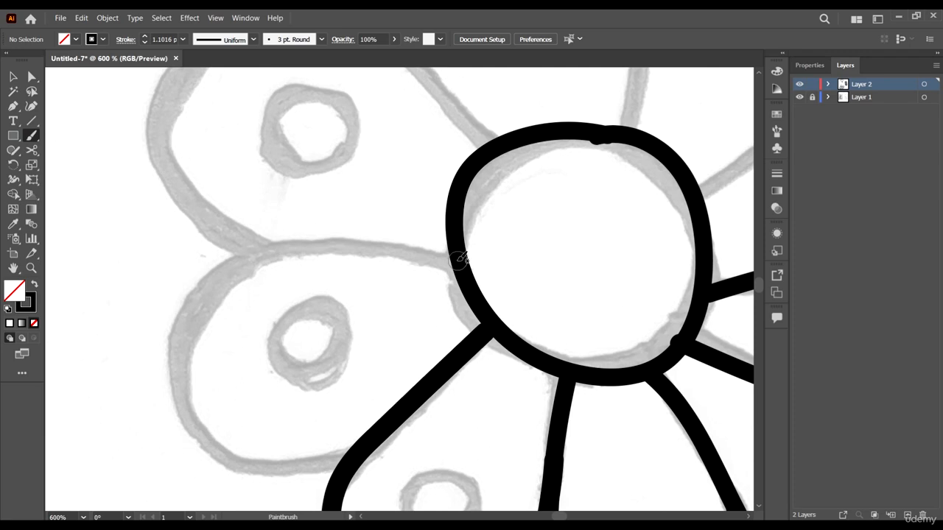
mouse_move(460, 258)
mouse_down()
mouse_move(258, 238)
mouse_move(214, 252)
mouse_move(180, 286)
mouse_move(171, 324)
mouse_move(179, 383)
mouse_move(212, 445)
mouse_move(289, 470)
mouse_move(361, 454)
mouse_up()
scroll(461, 302, down, 5)
scroll(452, 203, up, 3)
scroll(488, 373, down, 1)
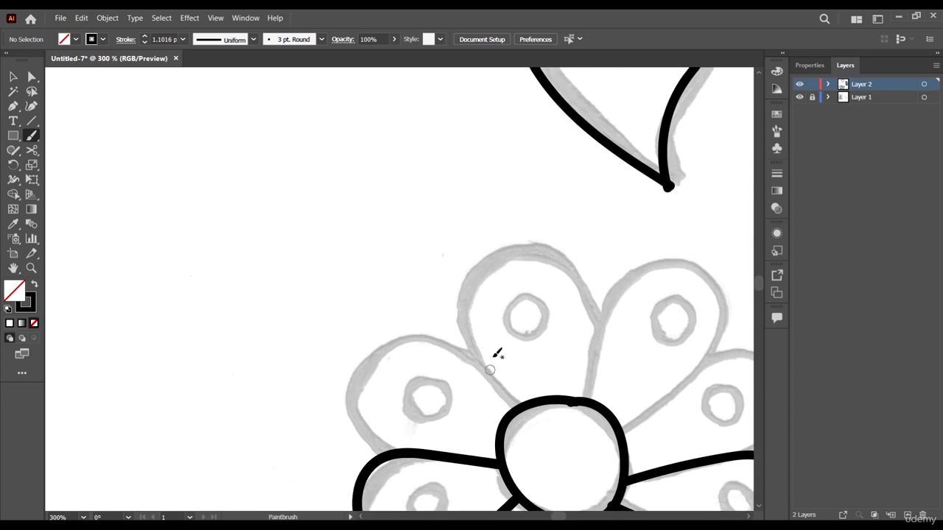
scroll(490, 369, down, 2)
mouse_move(518, 321)
mouse_down()
mouse_move(475, 277)
mouse_move(411, 250)
mouse_move(349, 280)
mouse_move(361, 351)
mouse_move(404, 361)
mouse_up()
scroll(364, 194, down, 3)
- Trace the upper-left petal from the edge of the petal below it around to the centre circle
scroll(427, 243, up, 4)
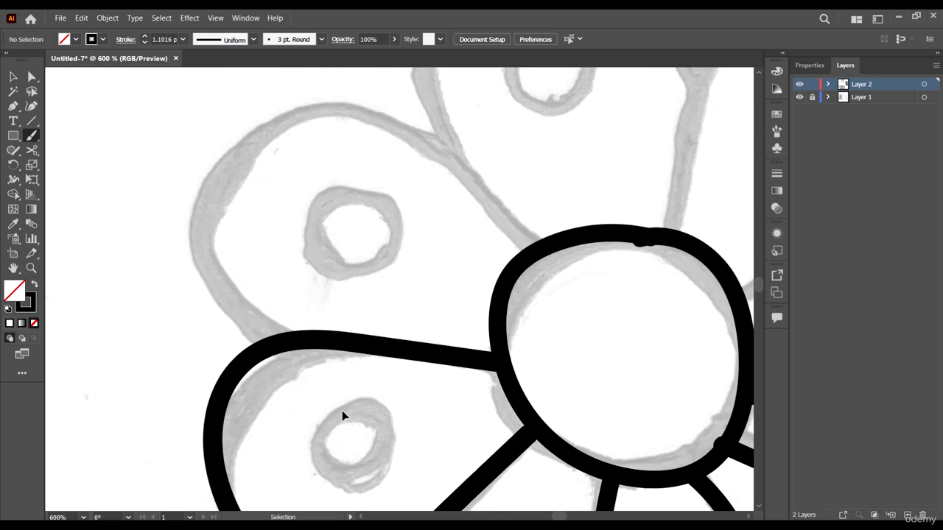
ctrl+click(351, 339)
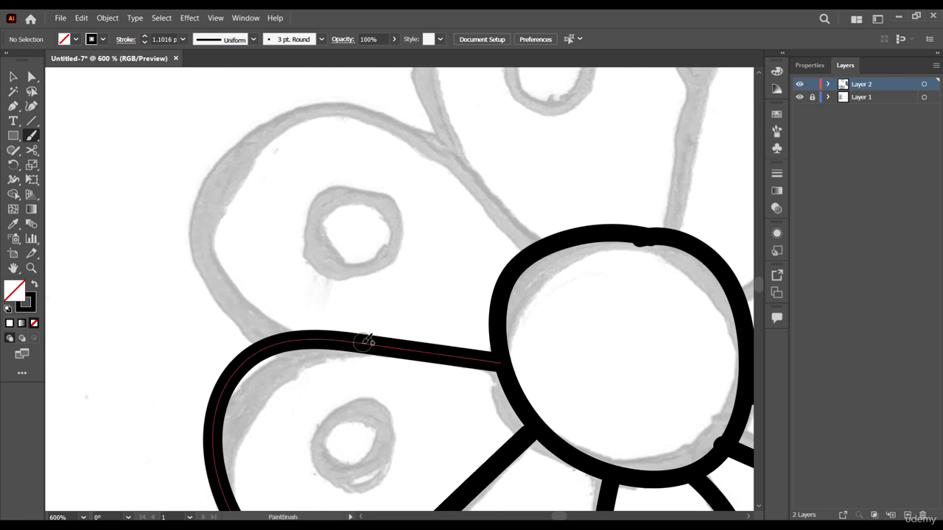
mouse_move(368, 342)
mouse_down()
mouse_move(313, 338)
mouse_move(248, 313)
mouse_move(229, 276)
mouse_move(215, 219)
mouse_move(234, 162)
mouse_move(274, 122)
mouse_move(347, 114)
mouse_move(402, 126)
mouse_move(465, 159)
mouse_move(537, 240)
mouse_up()
- Trace the top-left petal from the upper-left petal's edge to the centre circle, comparing the stroke with the template by undoing and redoing it
scroll(416, 250, down, 3)
scroll(477, 214, up, 2)
scroll(376, 217, up, 1)
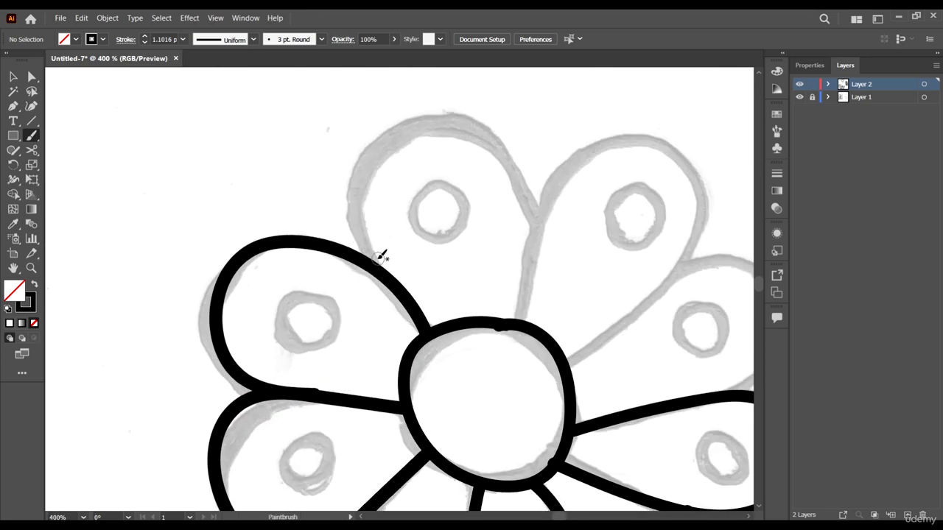
mouse_move(374, 261)
mouse_down()
mouse_move(358, 206)
mouse_move(362, 163)
mouse_move(419, 121)
mouse_move(459, 120)
mouse_move(512, 157)
mouse_move(531, 199)
mouse_move(534, 262)
mouse_move(520, 323)
mouse_up()
scroll(516, 258, right, 3)
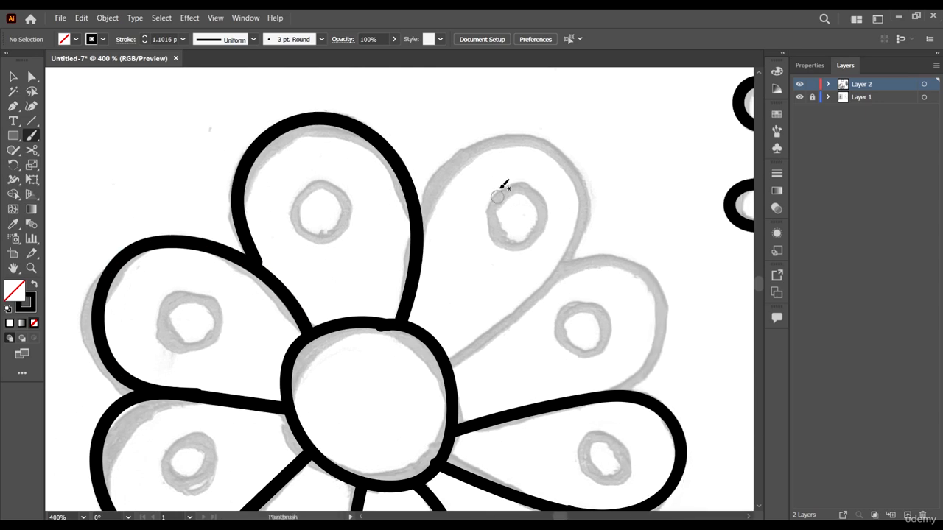
key(ctrl+z)
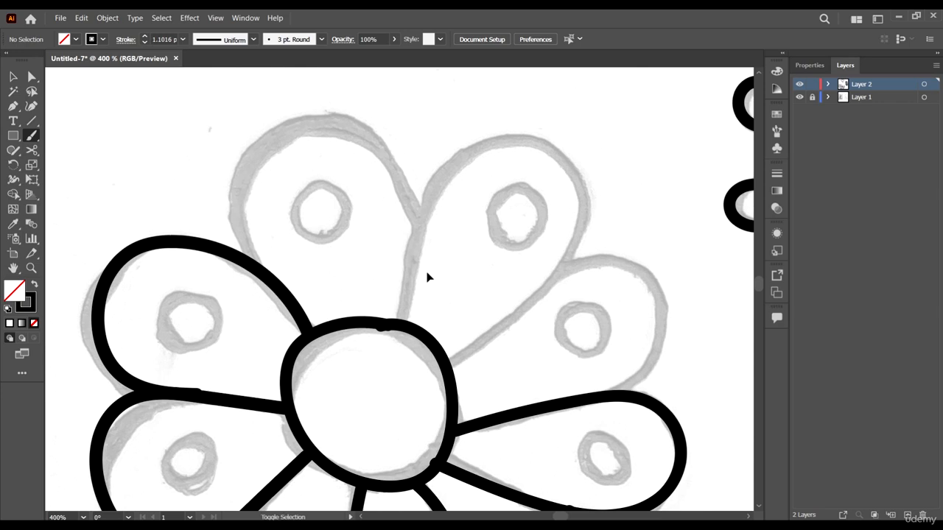
key(ctrl+shift+z)
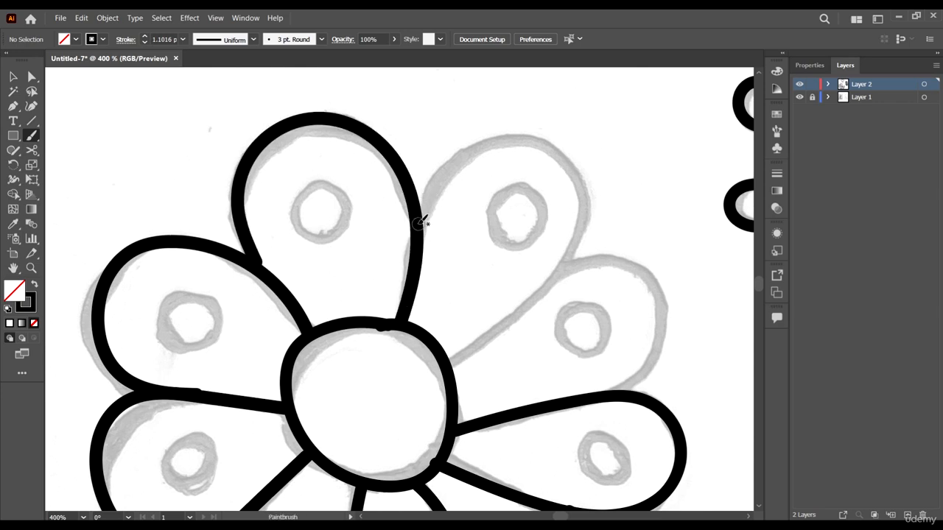
- Trace the top-right petal from the top-left petal's edge around to the centre circle
mouse_move(422, 220)
mouse_down()
mouse_move(425, 188)
mouse_move(479, 143)
mouse_move(557, 144)
mouse_up()
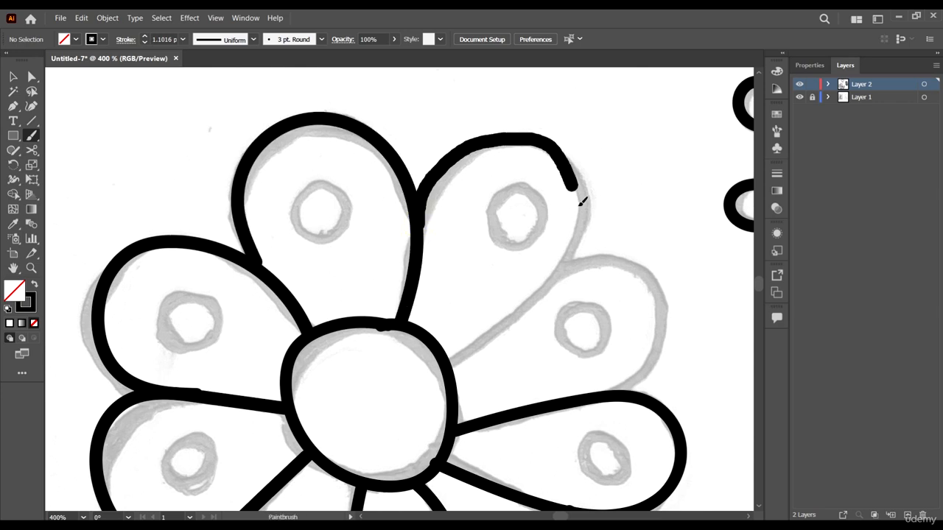
mouse_move(582, 201)
mouse_down()
mouse_move(580, 233)
mouse_move(556, 284)
mouse_move(446, 355)
mouse_up()
scroll(380, 287, right, 3)
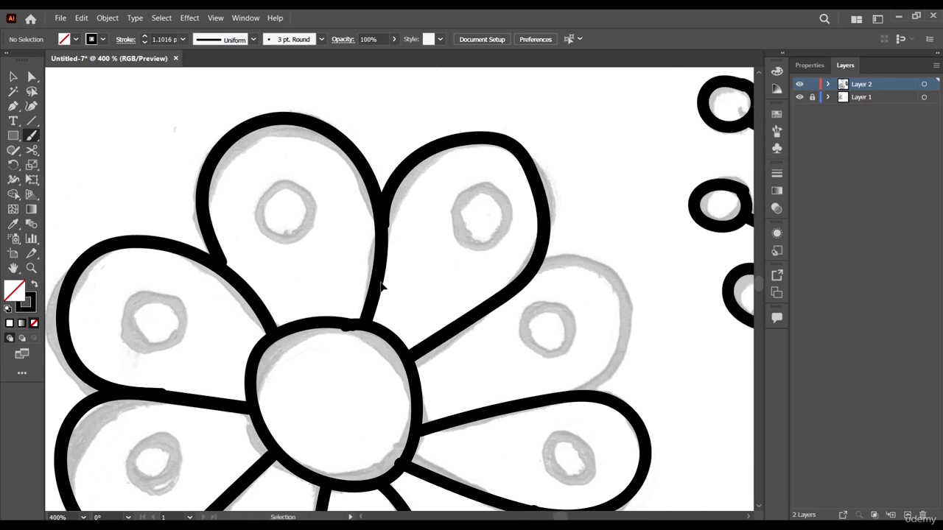
scroll(380, 288, right, 3)
mouse_move(453, 269)
mouse_down()
mouse_move(485, 262)
mouse_move(519, 278)
mouse_move(530, 330)
mouse_move(501, 390)
mouse_up()
scroll(525, 264, down, 5)
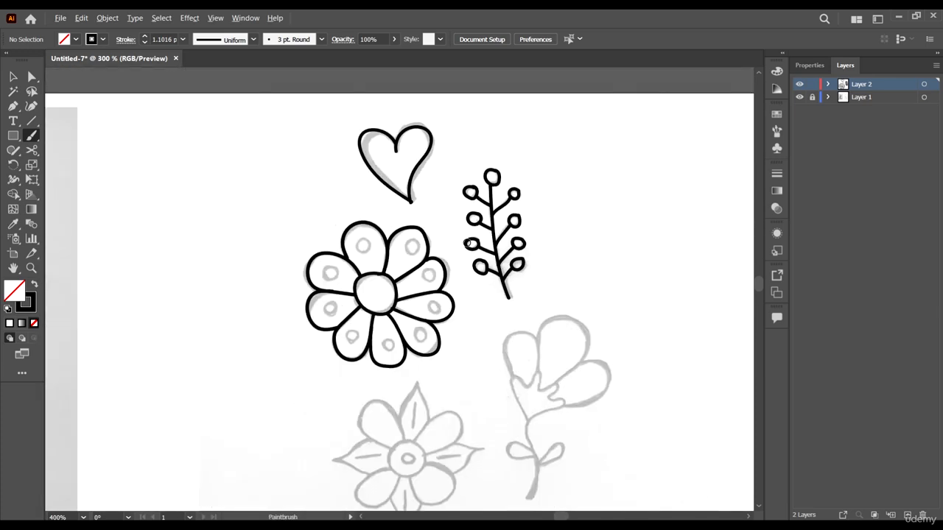
scroll(459, 280, up, 4)
scroll(315, 184, up, 3)
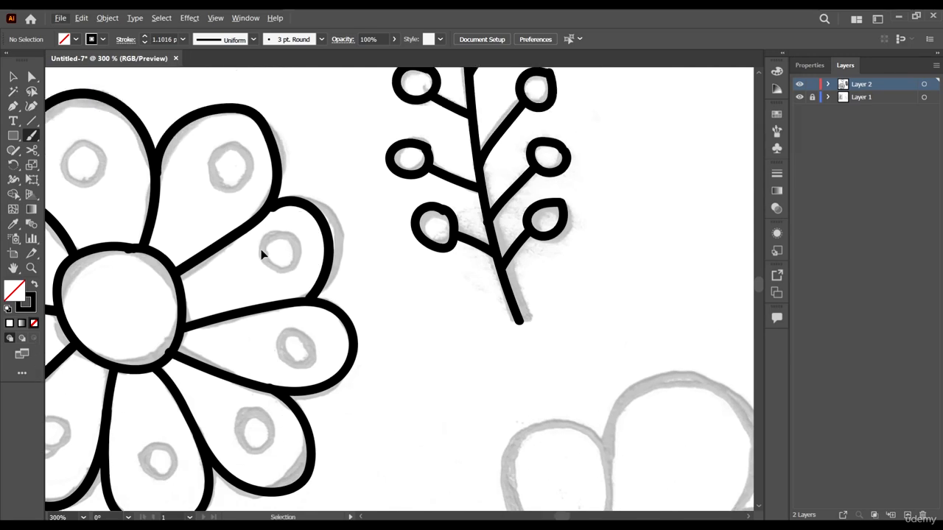
key(ctrl+z)
- Trace the last, upper-right petal from the top-right petal's edge around to the right petal
scroll(270, 197, up, 2)
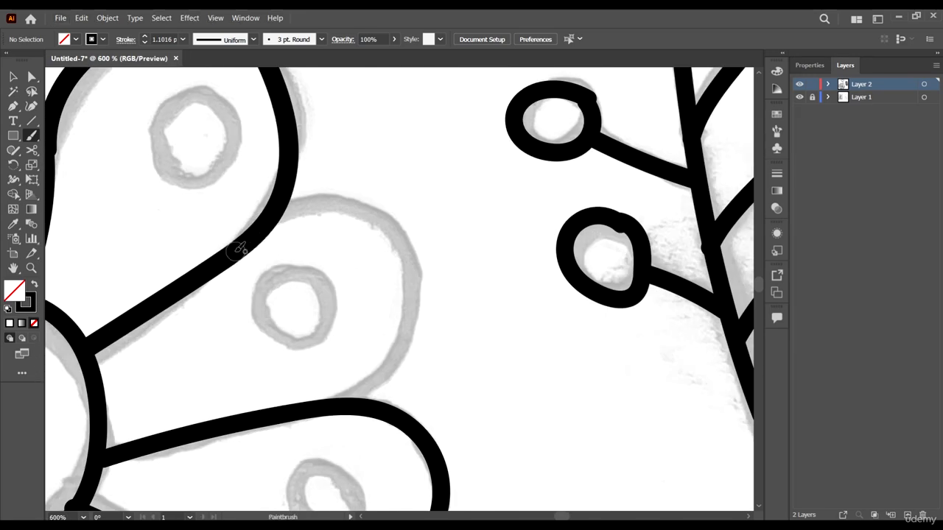
mouse_move(235, 251)
mouse_down()
mouse_move(327, 207)
mouse_move(384, 214)
mouse_move(416, 253)
mouse_move(407, 333)
mouse_move(329, 404)
mouse_up()
scroll(434, 238, down, 4)
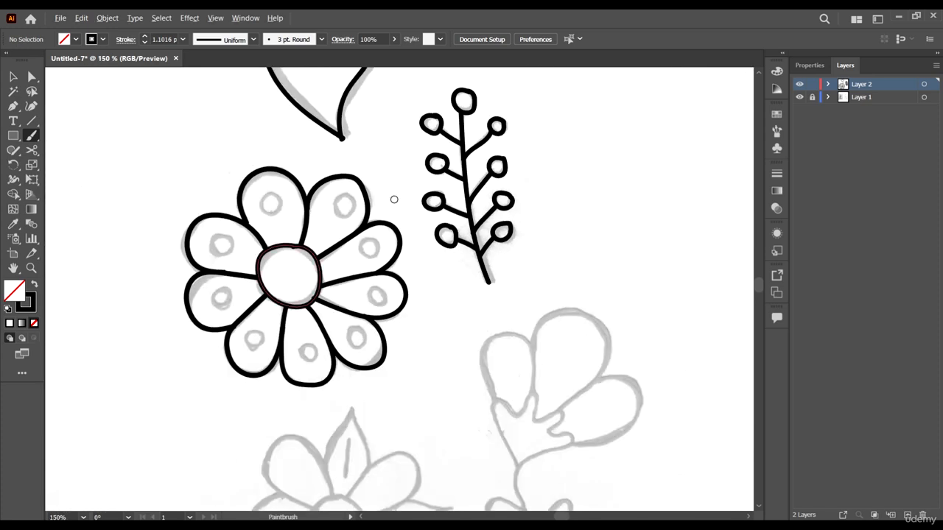
- Trace the small circles inside the top-right and upper-right petals with Paintbrush loops
scroll(394, 199, down, 2)
scroll(387, 214, up, 5)
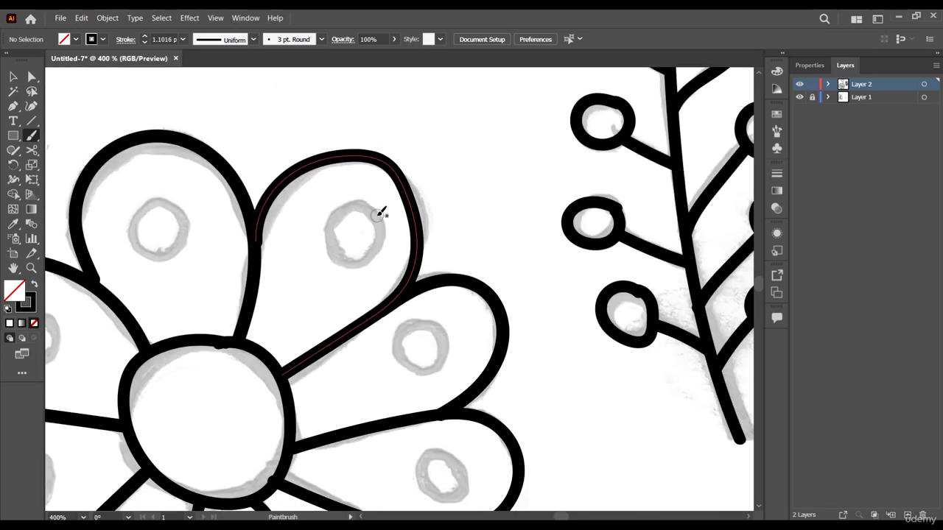
mouse_move(366, 202)
mouse_down()
mouse_move(324, 219)
mouse_move(325, 238)
mouse_move(371, 243)
mouse_move(377, 197)
mouse_up()
scroll(436, 277, down, 2)
mouse_move(438, 270)
mouse_down()
mouse_move(401, 300)
mouse_move(444, 292)
mouse_move(446, 262)
mouse_move(421, 283)
mouse_move(449, 299)
mouse_move(464, 284)
mouse_move(455, 263)
mouse_move(360, 307)
mouse_move(375, 337)
mouse_move(411, 304)
mouse_move(402, 280)
mouse_up()
- Trace the small circles inside the right and lower-right petals, redrawing the lower-right one smaller
scroll(450, 293, down, 4)
scroll(426, 234, down, 2)
scroll(383, 295, down, 2)
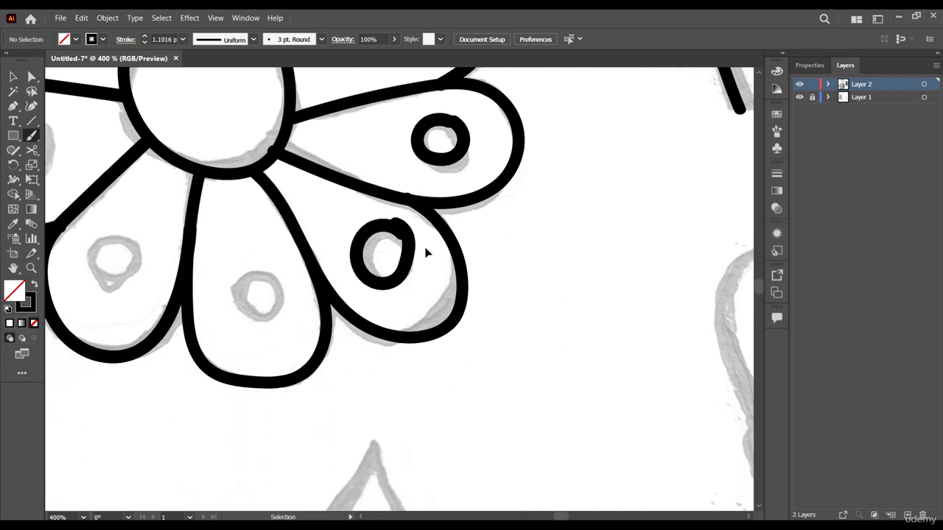
key(ctrl+z)
mouse_move(410, 236)
mouse_down()
mouse_move(372, 240)
mouse_move(371, 267)
mouse_move(405, 271)
mouse_up()
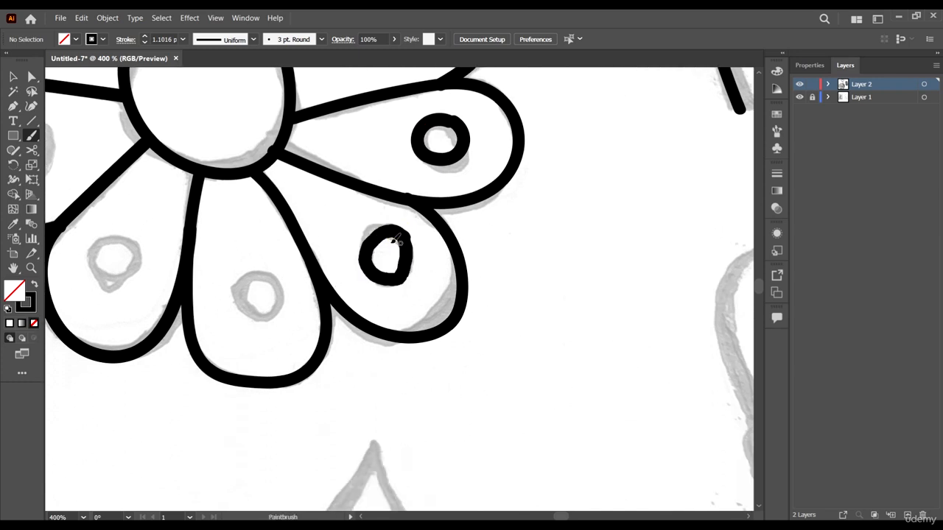
- Trace the small circles inside the bottom and lower-left petals
mouse_move(275, 267)
mouse_down()
mouse_move(239, 283)
mouse_move(250, 313)
mouse_move(276, 299)
mouse_move(274, 271)
mouse_up()
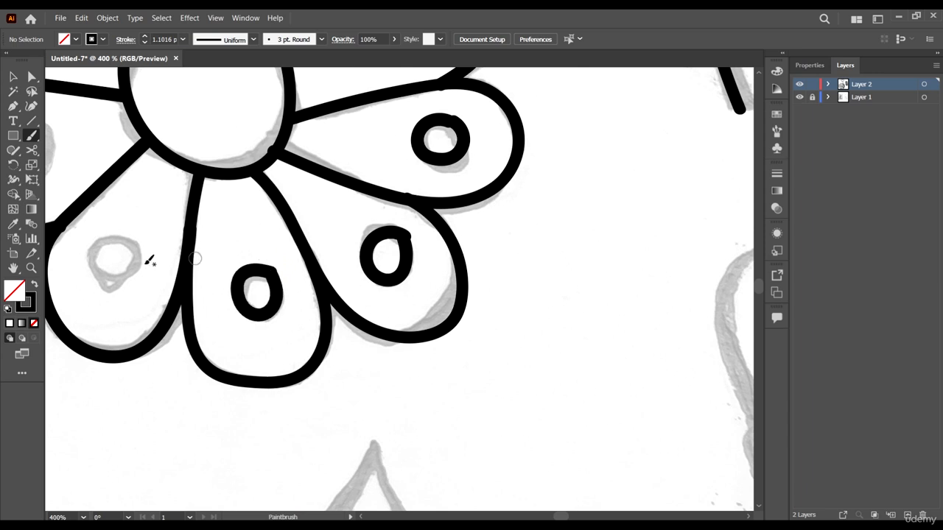
scroll(150, 261, left, 2)
mouse_move(197, 237)
mouse_down()
mouse_move(169, 255)
mouse_move(184, 274)
mouse_move(215, 259)
mouse_move(206, 238)
mouse_up()
- Redraw the small circle inside the lower-left petal and trace the one inside the left petal with Paintbrush loops
scroll(243, 231, up, 2)
key(ctrl+z)
mouse_move(204, 303)
mouse_down()
mouse_move(179, 306)
mouse_move(157, 339)
mouse_move(207, 333)
mouse_up()
key(ctrl+z)
scroll(141, 276, up, 3)
scroll(133, 270, left, 3)
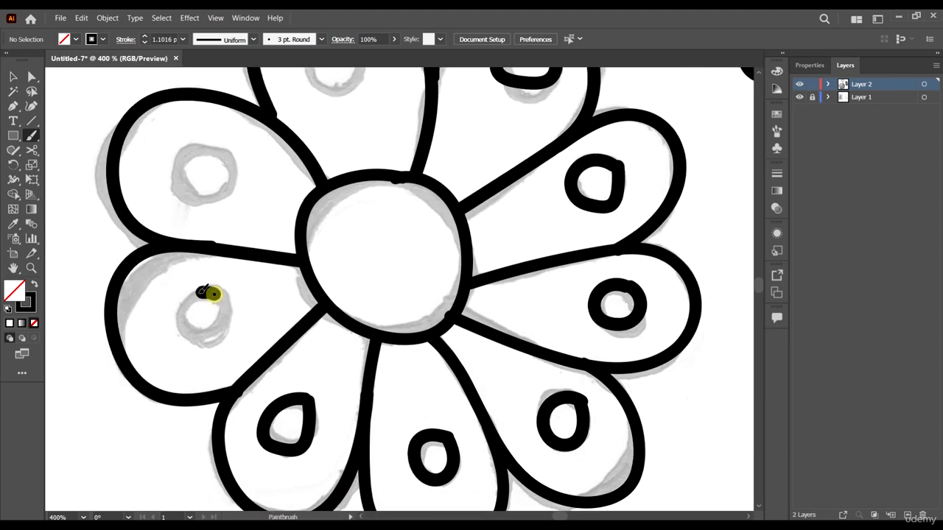
mouse_move(213, 294)
mouse_down()
mouse_move(178, 316)
mouse_move(198, 330)
mouse_move(224, 321)
mouse_move(216, 294)
mouse_up()
scroll(226, 244, up, 2)
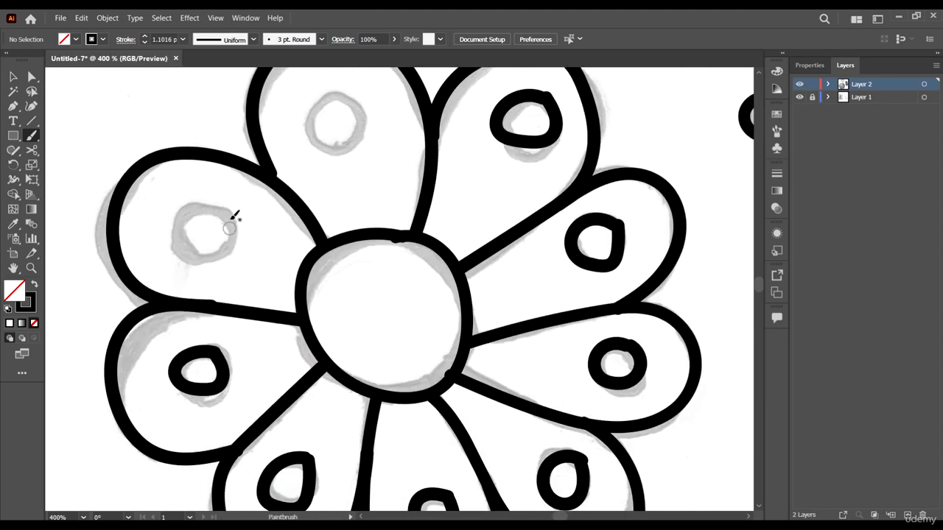
- Trace the small circles inside the upper-left and top-left petals with Paintbrush loops
mouse_move(235, 216)
mouse_down()
mouse_move(193, 207)
mouse_move(175, 223)
mouse_move(179, 240)
mouse_move(213, 255)
mouse_move(234, 244)
mouse_move(237, 218)
mouse_up()
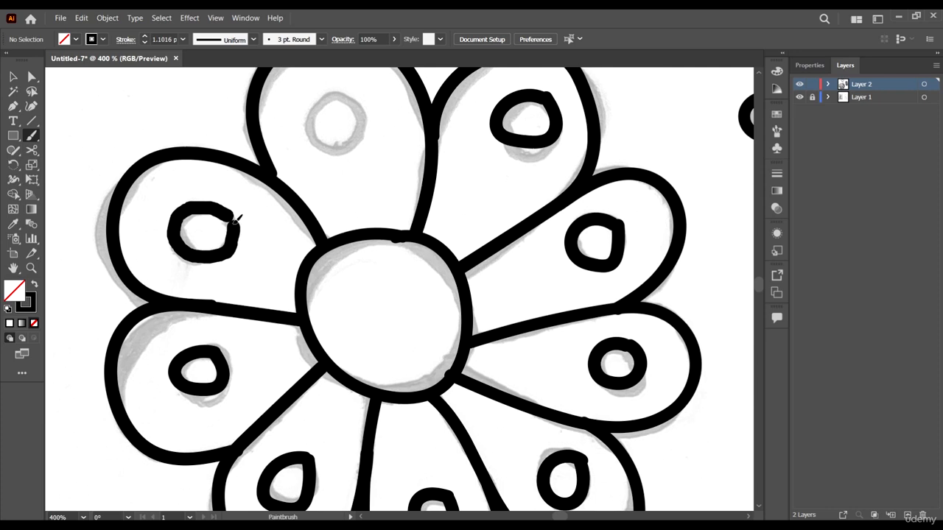
scroll(284, 211, up, 2)
drag(353, 167, 314, 175)
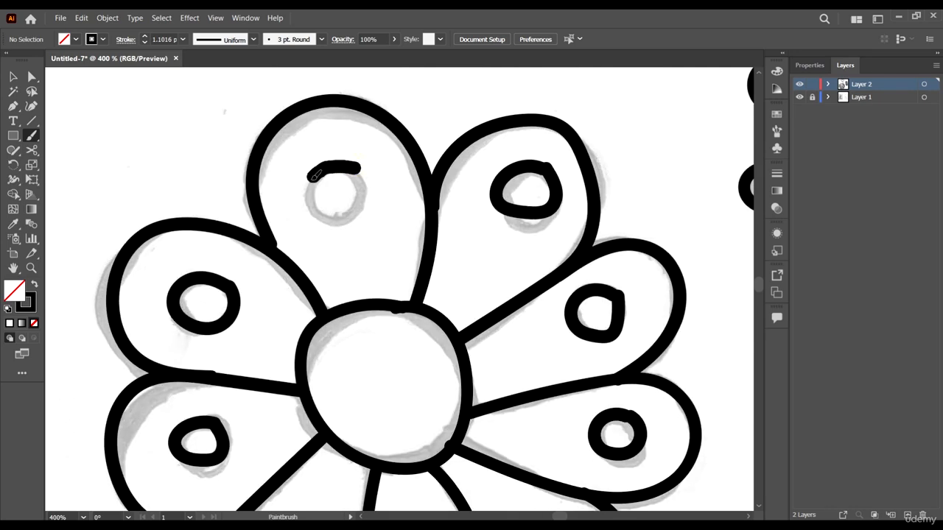
drag(310, 209, 354, 209)
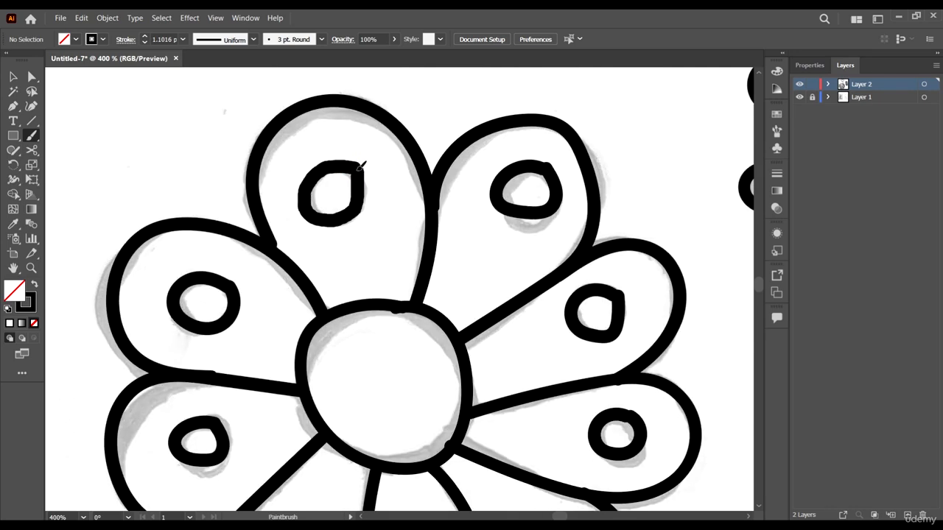
- Set the Paintbrush stroke weight to 1 pt for tracing the stemmed three-petal flower
scroll(360, 166, down, 4)
scroll(474, 238, down, 4)
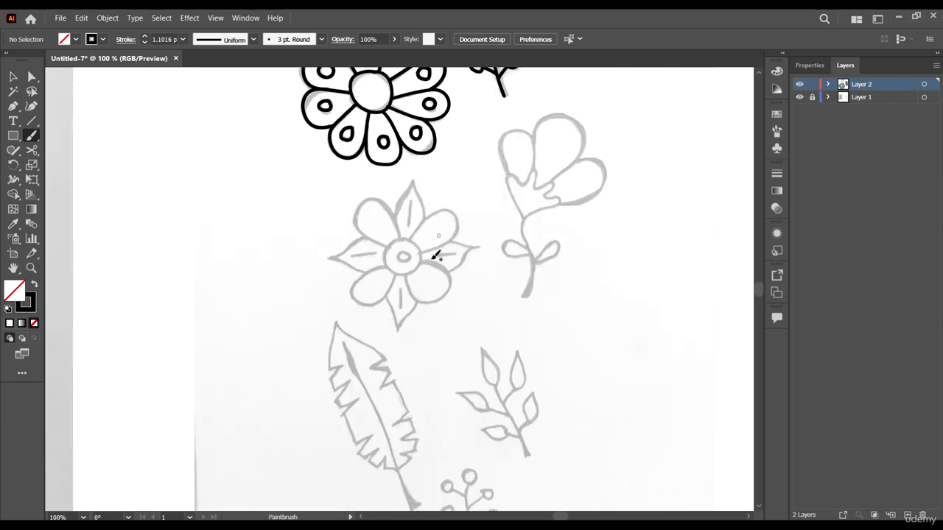
scroll(423, 265, down, 1)
scroll(478, 221, down, 3)
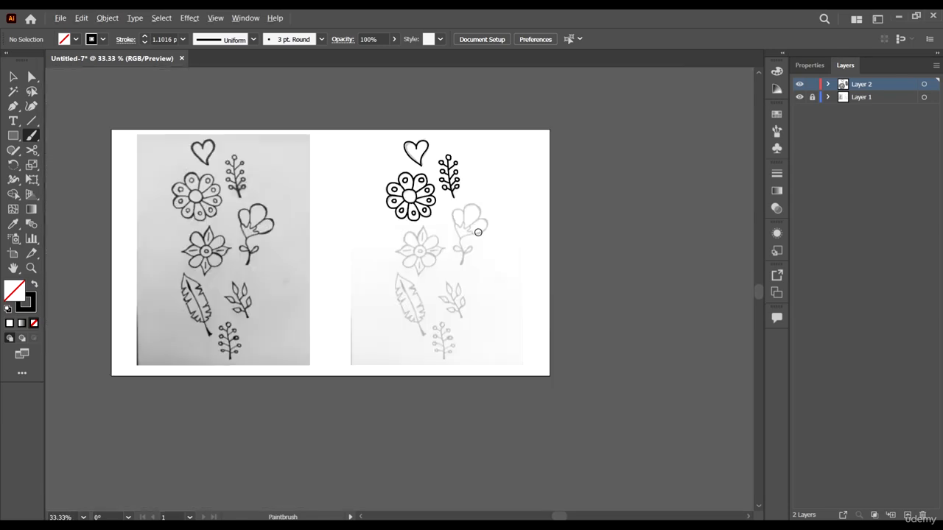
scroll(478, 232, up, 6)
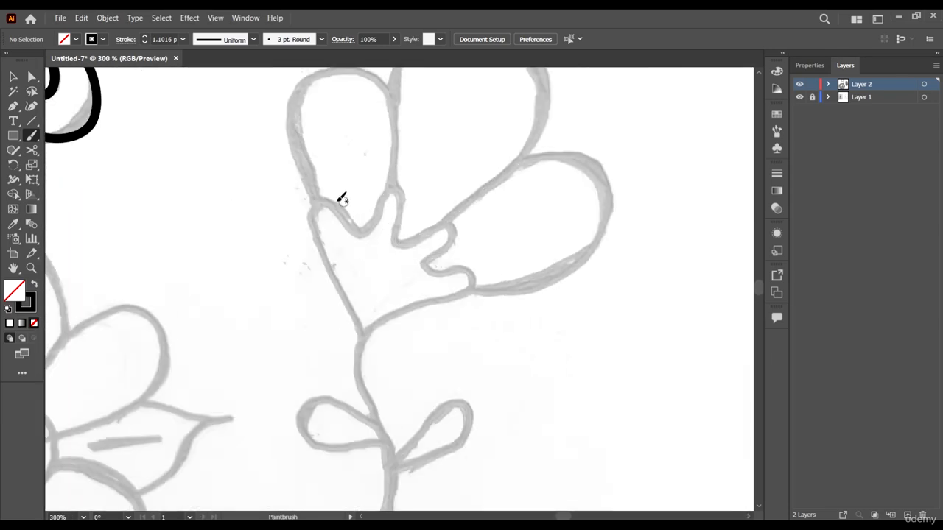
scroll(342, 199, up, 1)
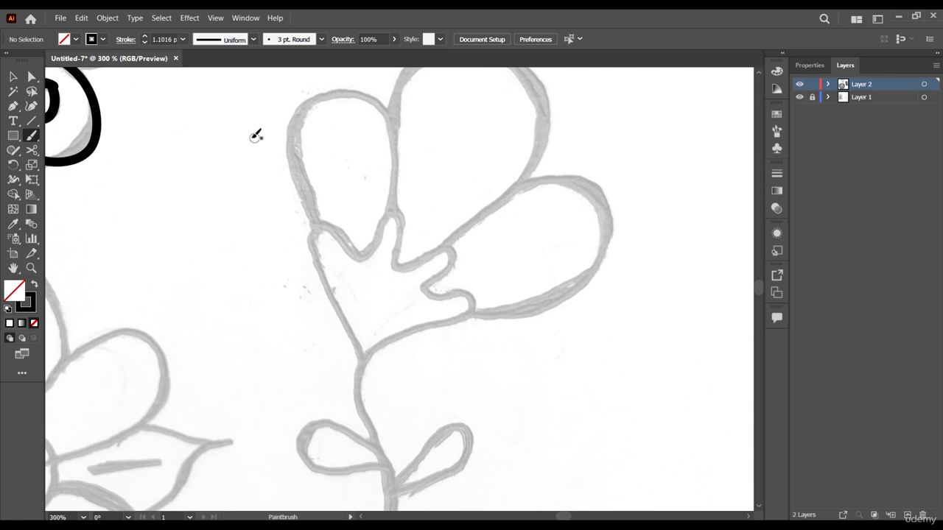
click(167, 38)
scroll(166, 38, down, 3)
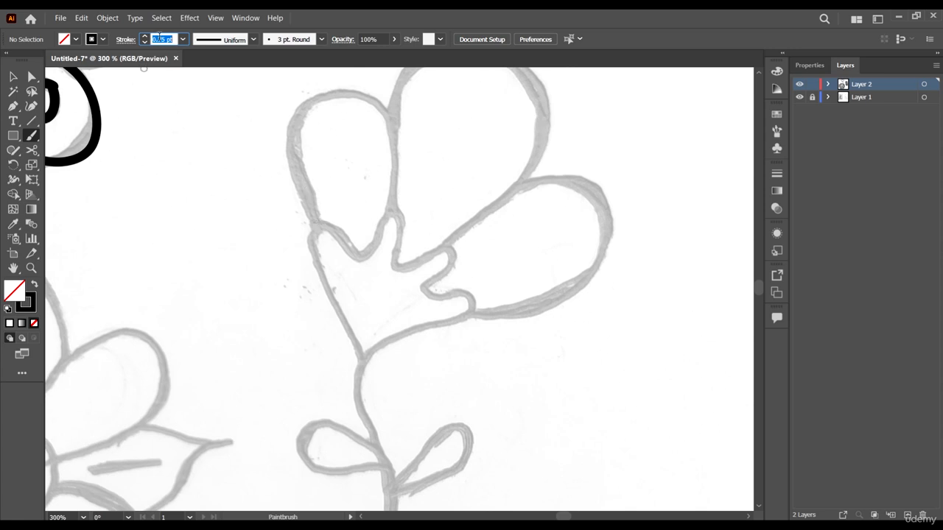
scroll(158, 37, up, 1)
key(ctrl+plus)
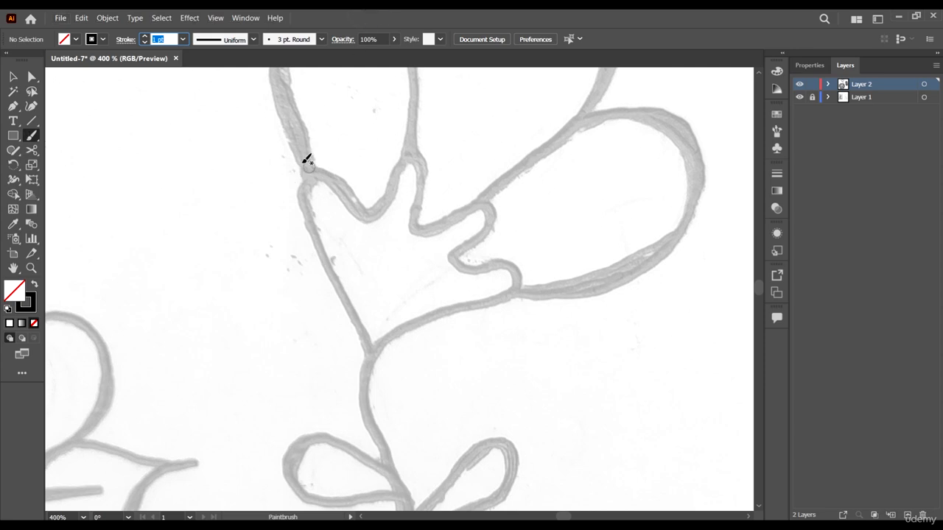
drag(301, 168, 309, 199)
drag(337, 278, 403, 507)
scroll(406, 341, down, 5)
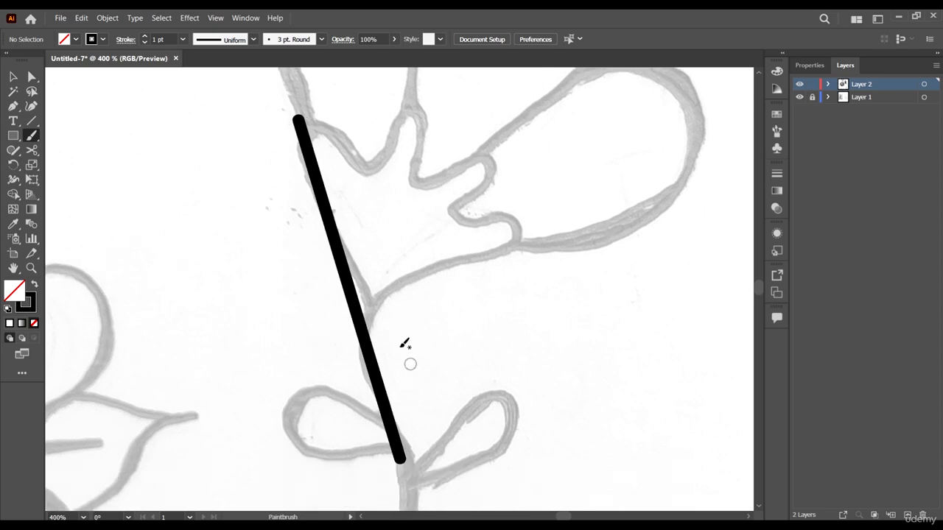
key(ctrl+z)
- Trace the closed outline of the stemmed flower's jagged calyx, including its pointed base and wavy upper edge
scroll(410, 196, down, 2)
scroll(366, 104, up, 2)
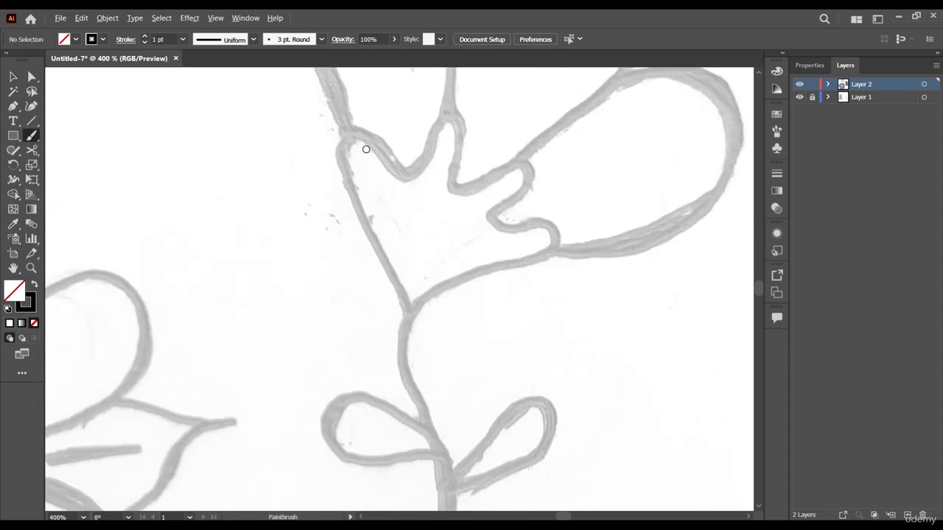
mouse_move(350, 124)
mouse_down()
mouse_move(347, 195)
mouse_move(402, 330)
mouse_move(411, 308)
mouse_move(544, 270)
mouse_move(579, 231)
mouse_up()
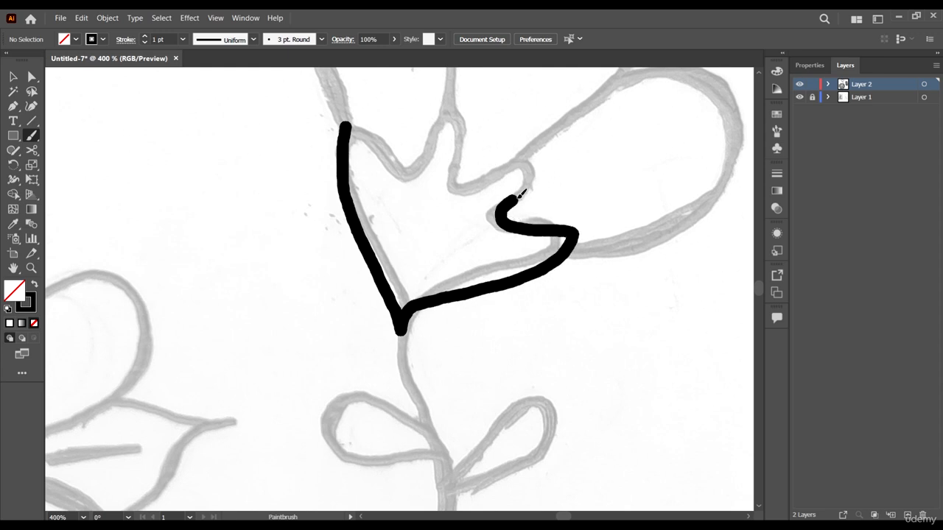
mouse_move(525, 160)
mouse_down()
mouse_move(448, 186)
mouse_move(459, 127)
mouse_up()
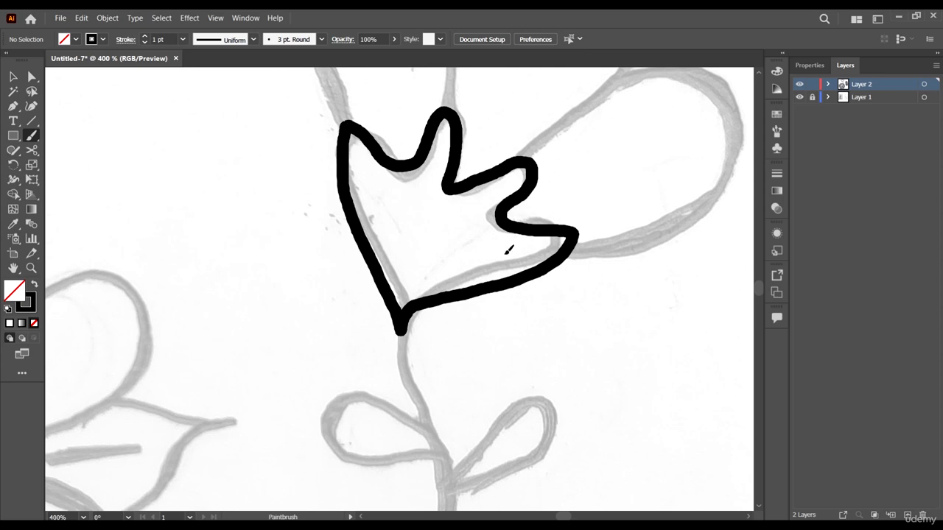
- Trace the curved stem from the calyx's base down to its lower end
scroll(467, 217, down, 5)
scroll(400, 211, up, 2)
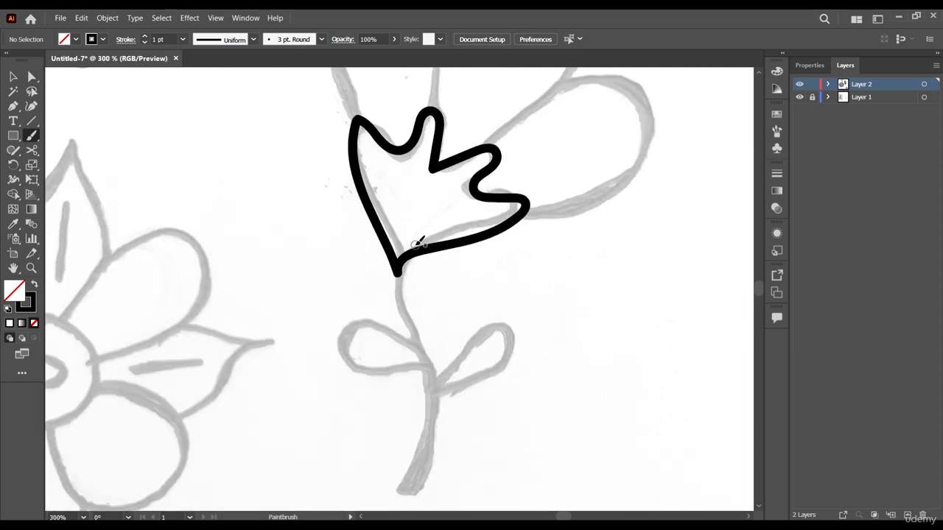
scroll(419, 243, down, 2)
drag(398, 221, 400, 240)
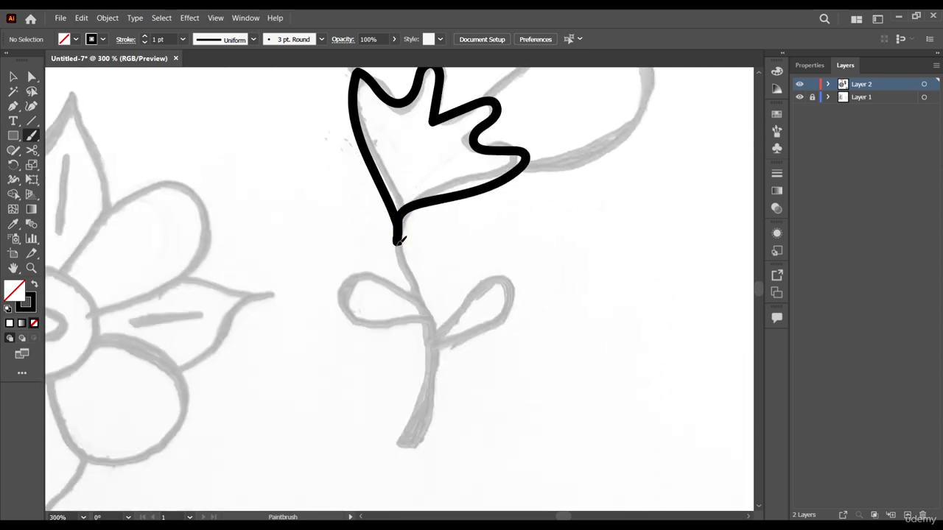
mouse_move(425, 309)
mouse_down()
mouse_move(431, 369)
mouse_move(398, 445)
mouse_up()
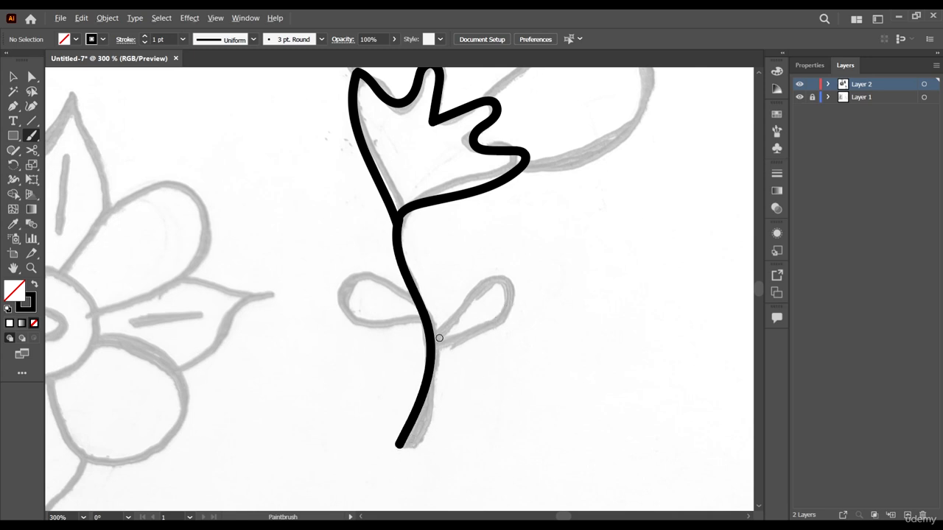
- Trace the right and left leaves on the stem as teardrop-shaped Paintbrush loops
scroll(439, 338, up, 1)
mouse_move(433, 352)
mouse_down()
mouse_move(479, 280)
mouse_move(504, 265)
mouse_move(524, 274)
mouse_move(526, 306)
mouse_move(428, 366)
mouse_up()
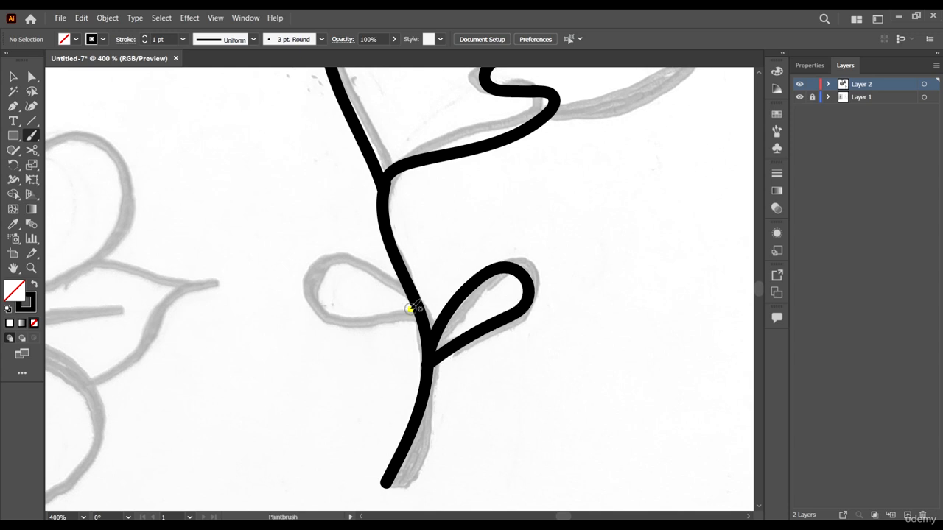
mouse_move(410, 309)
mouse_down()
mouse_move(377, 267)
mouse_move(334, 255)
mouse_move(297, 271)
mouse_move(303, 290)
mouse_move(338, 308)
mouse_move(408, 315)
mouse_up()
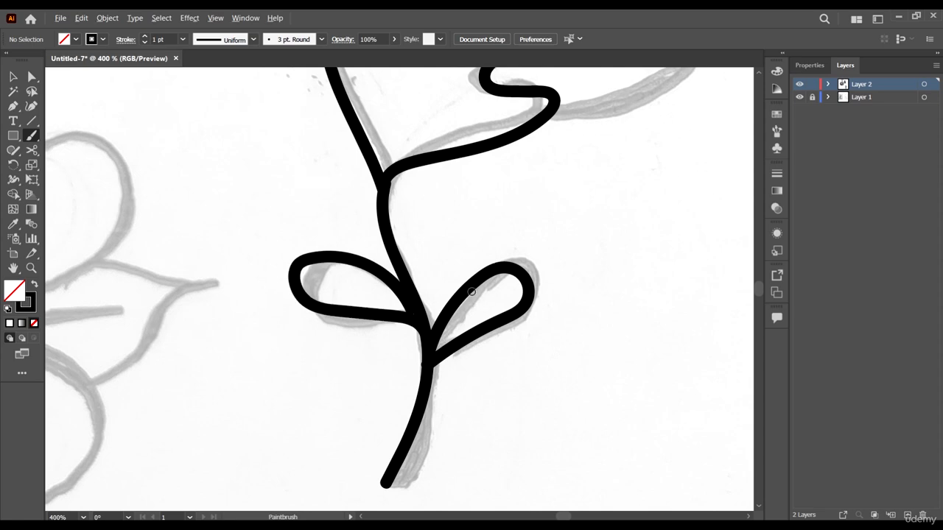
- Trace the stemmed flower's left and right petals, starting and ending each stroke on the calyx
alt+scroll(449, 295, down, 5)
alt+scroll(481, 191, up, 5)
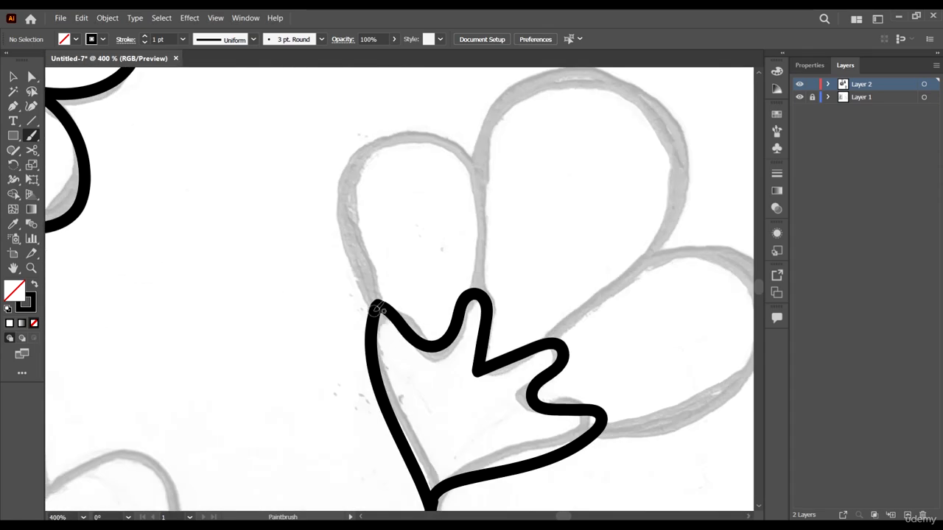
mouse_move(374, 309)
mouse_down()
mouse_move(361, 201)
mouse_move(375, 156)
mouse_move(396, 137)
mouse_move(444, 139)
mouse_move(463, 158)
mouse_move(490, 235)
mouse_move(487, 294)
mouse_up()
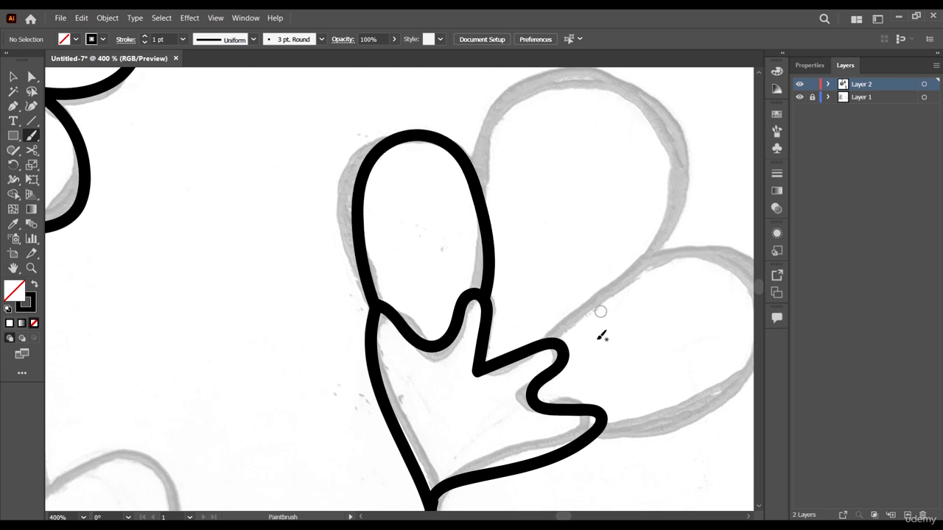
scroll(444, 308, right, 10)
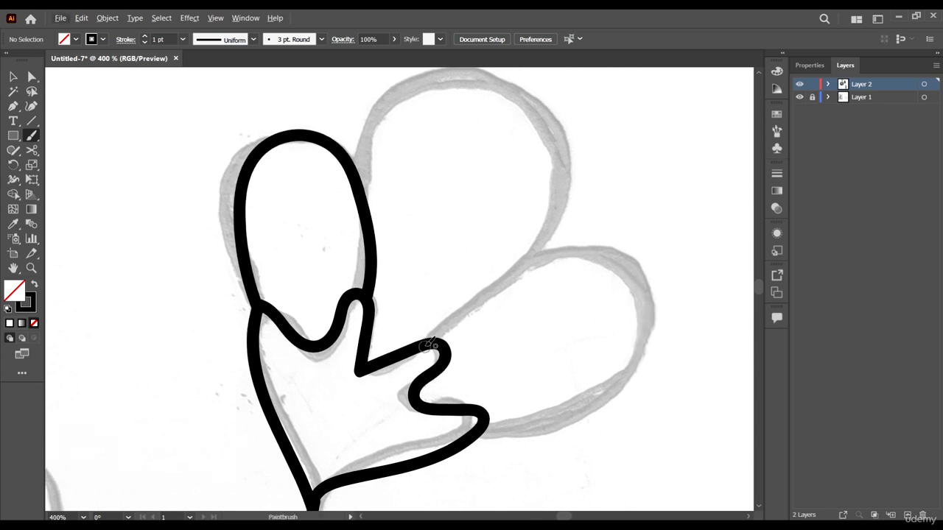
mouse_move(433, 342)
mouse_down()
mouse_move(554, 266)
mouse_move(619, 274)
mouse_move(639, 301)
mouse_move(645, 333)
mouse_move(634, 366)
mouse_move(598, 395)
mouse_move(478, 429)
mouse_up()
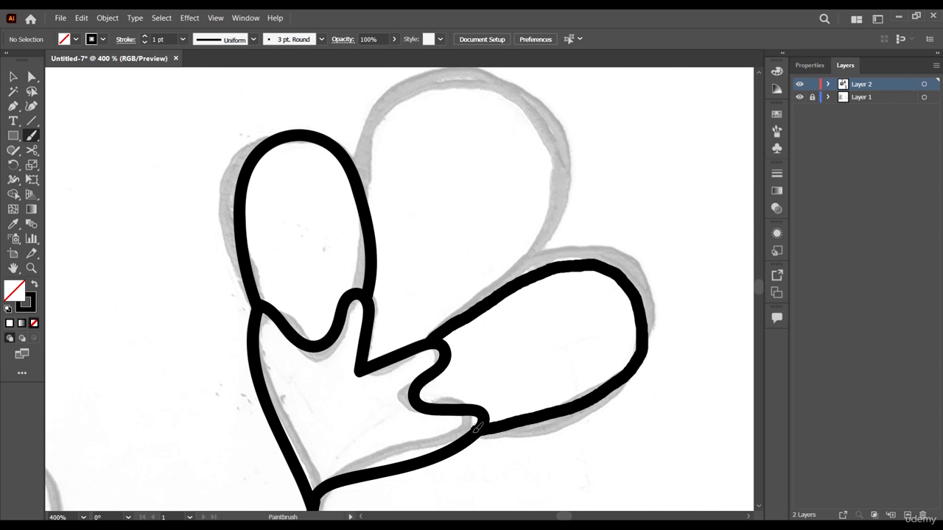
- Trace the large middle petal from the left petal's edge around to the right petal's upper edge
scroll(328, 289, up, 1)
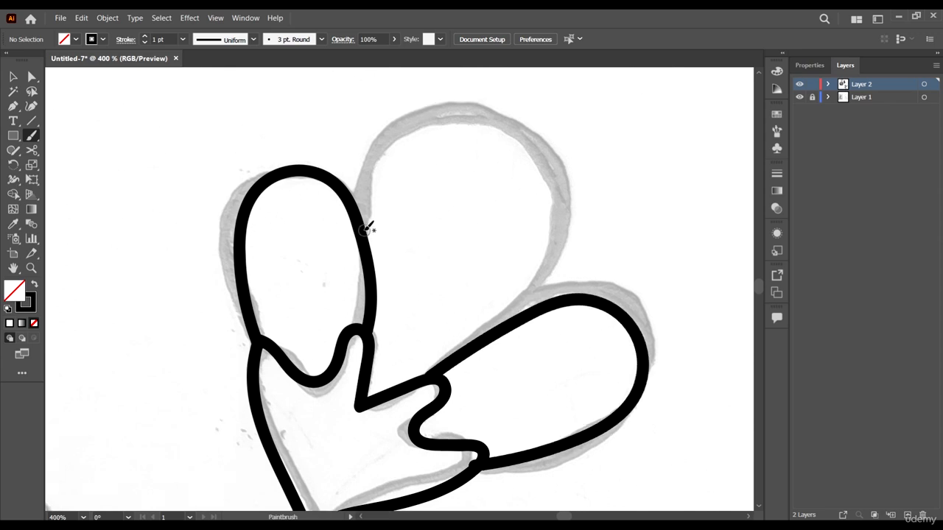
mouse_move(367, 243)
mouse_down()
mouse_move(366, 177)
mouse_move(398, 124)
mouse_move(432, 110)
mouse_move(491, 113)
mouse_move(522, 126)
mouse_move(559, 161)
mouse_move(577, 233)
mouse_move(558, 284)
mouse_up()
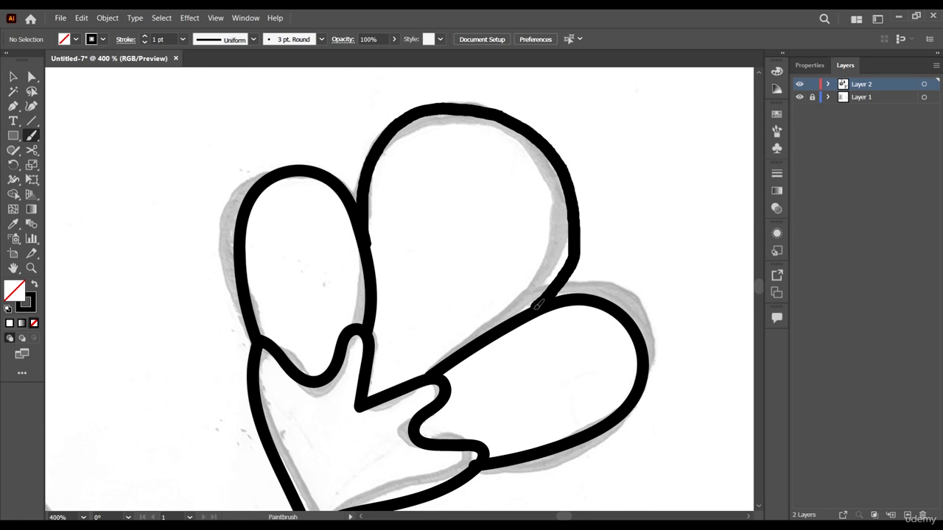
drag(530, 312, 525, 315)
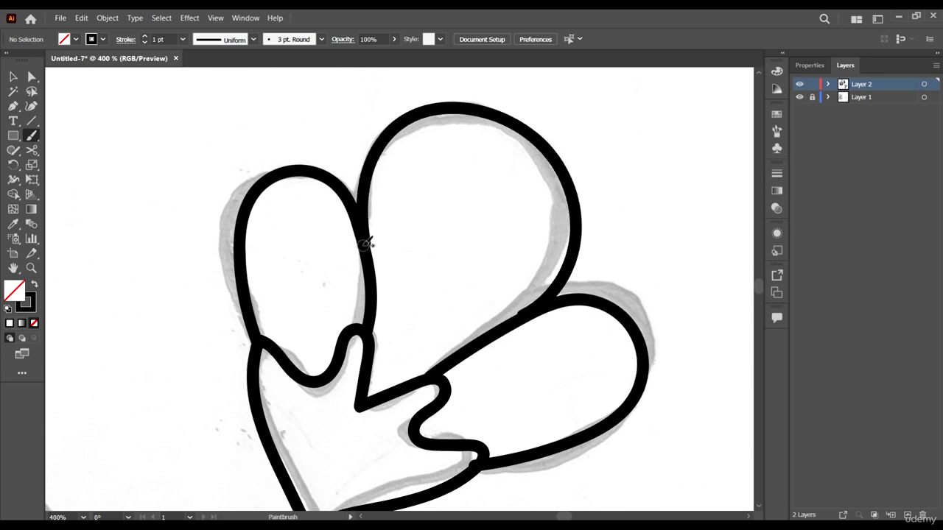
- Compare the finished tracings with the template elements that are still untraced
scroll(459, 229, down, 8)
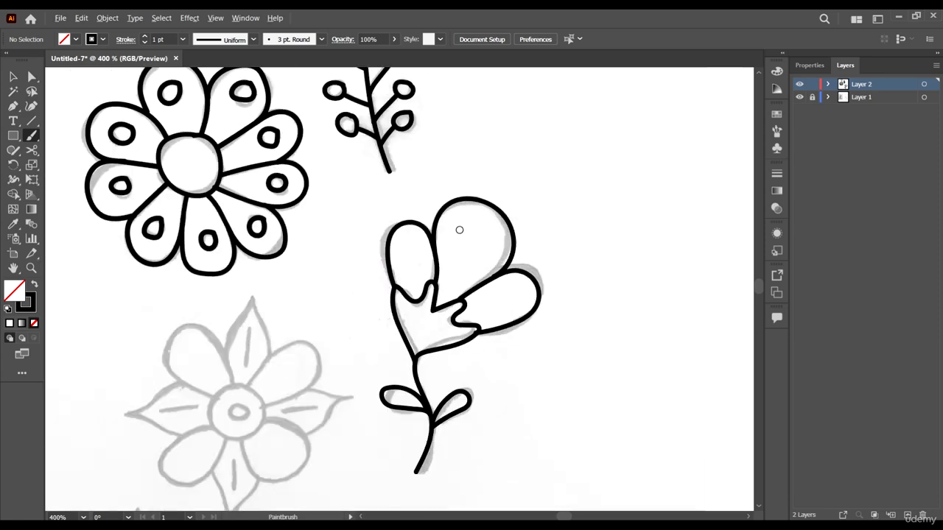
scroll(460, 230, down, 2)
scroll(463, 307, up, 2)
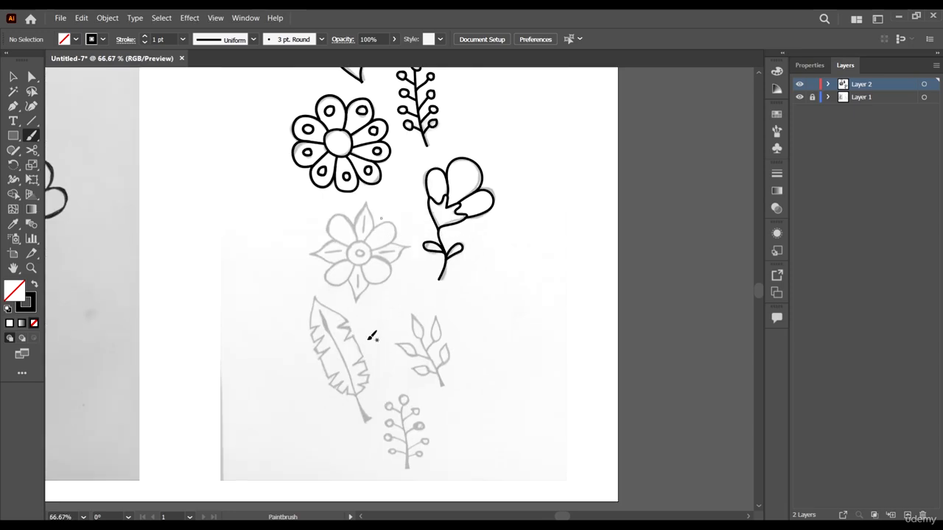
scroll(377, 335, down, 2)
scroll(368, 167, down, 1)
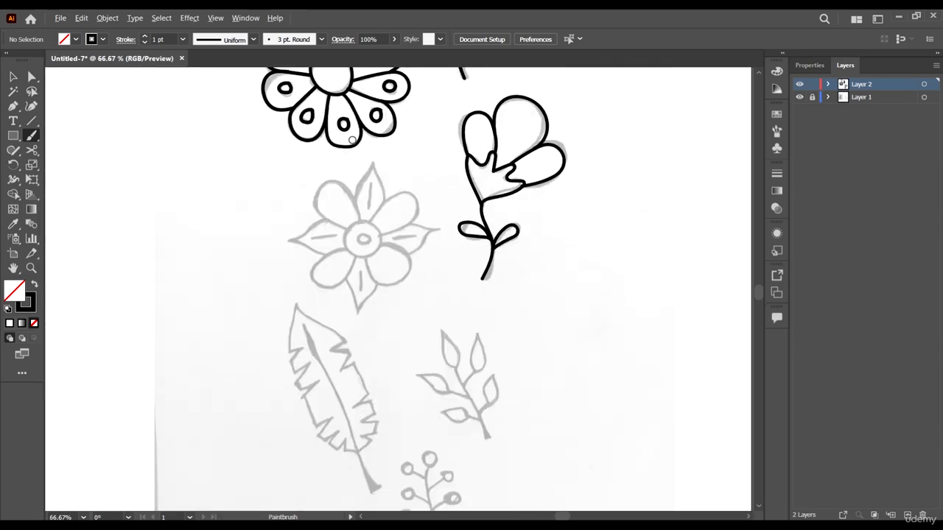
scroll(383, 213, down, 3)
scroll(396, 242, up, 2)
scroll(396, 241, up, 1)
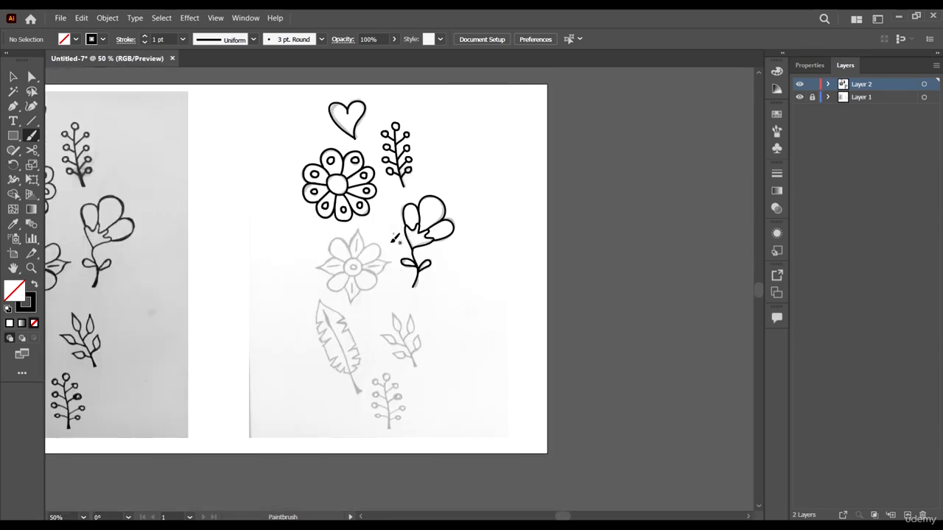
scroll(377, 259, up, 3)
scroll(339, 276, down, 3)
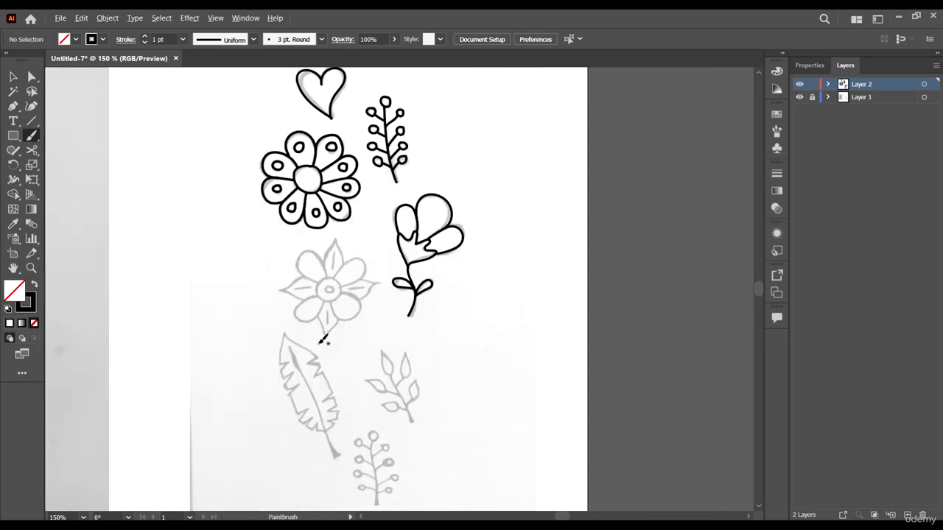
- Trace the small inner ring at the centre of the flower with rounded and pointed petals, redrawing the first attempt
scroll(302, 364, up, 1)
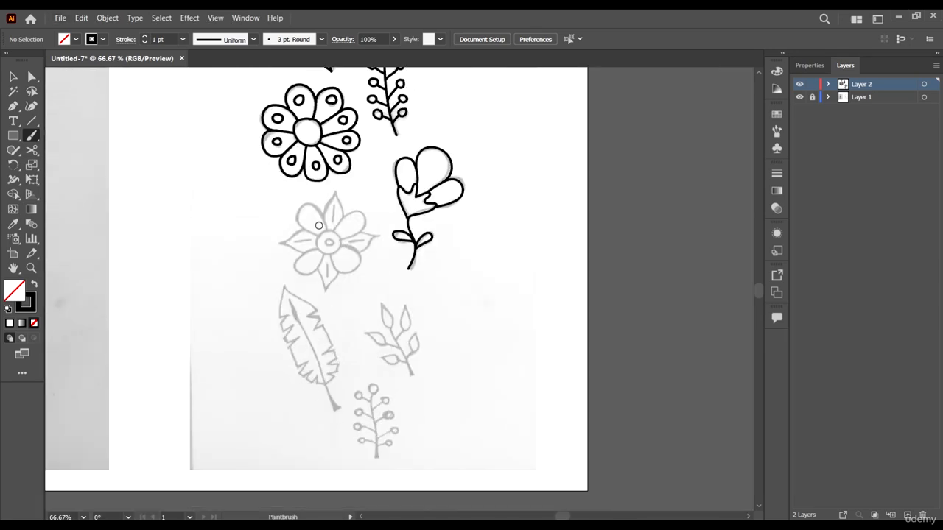
scroll(319, 225, up, 5)
scroll(354, 238, down, 1)
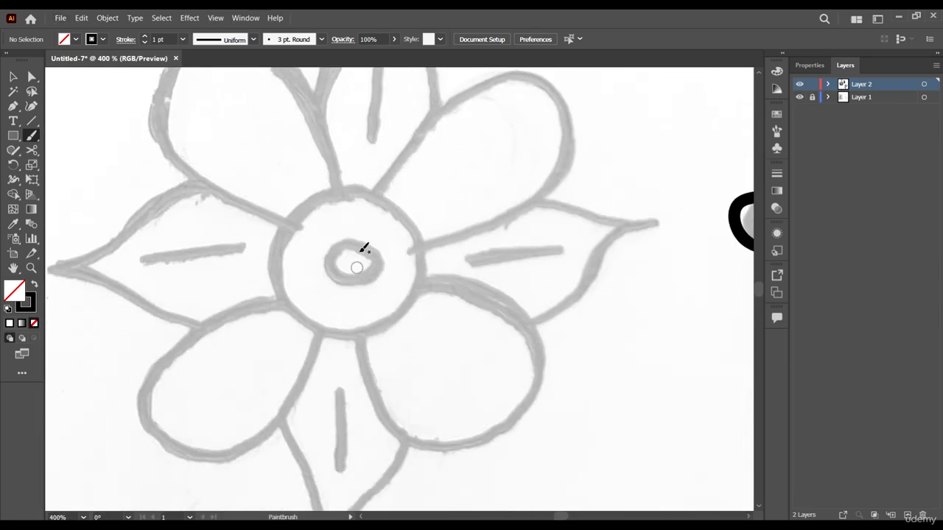
mouse_move(360, 238)
mouse_down()
mouse_move(331, 247)
mouse_move(329, 261)
mouse_move(357, 274)
mouse_move(371, 268)
mouse_move(364, 241)
mouse_move(373, 251)
mouse_move(351, 238)
mouse_move(333, 240)
mouse_move(329, 273)
mouse_move(370, 273)
mouse_move(375, 243)
mouse_up()
key(ctrl+z)
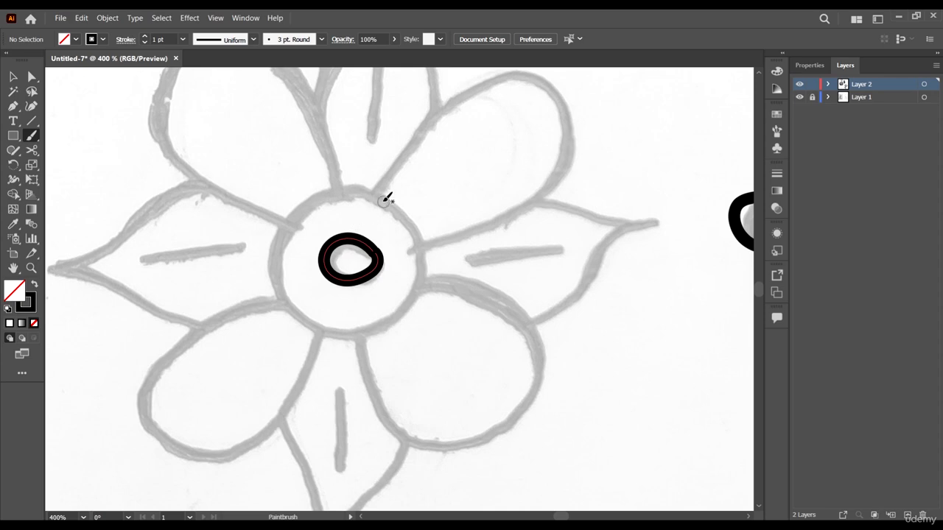
- Undo the oversized inner ring and retrace a smaller ring at the flower's centre
key(ctrl+z)
scroll(361, 249, up, 2)
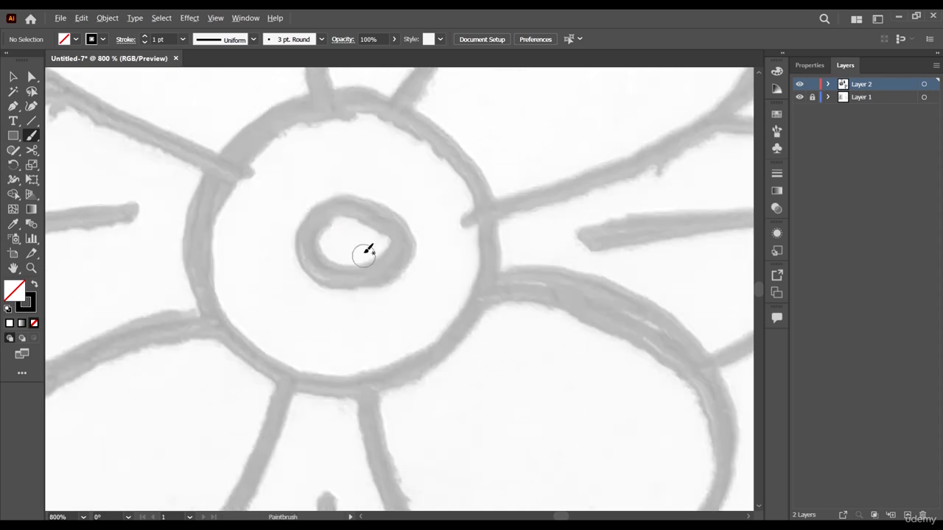
mouse_move(380, 220)
mouse_down()
mouse_move(354, 205)
mouse_move(331, 208)
mouse_move(318, 239)
mouse_move(331, 266)
mouse_move(391, 263)
mouse_move(394, 232)
mouse_move(383, 211)
mouse_up()
scroll(409, 221, down, 2)
scroll(410, 195, up, 1)
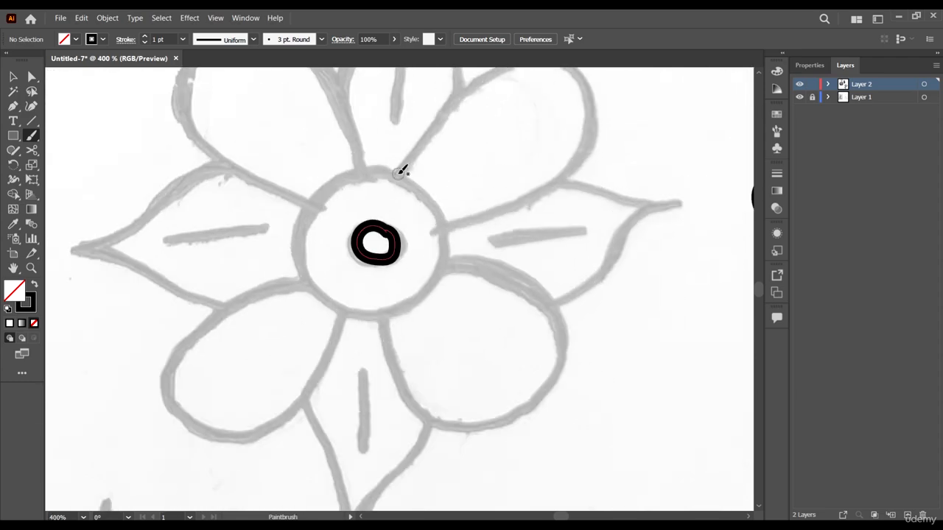
- Trace the flower's larger centre circle around the small ring, redrawing the first attempt
mouse_move(397, 172)
mouse_down()
mouse_move(326, 183)
mouse_move(297, 228)
mouse_move(296, 249)
mouse_move(332, 298)
mouse_move(399, 316)
mouse_move(425, 308)
mouse_move(452, 259)
mouse_move(457, 225)
mouse_move(409, 176)
mouse_move(376, 167)
mouse_move(388, 173)
mouse_move(334, 179)
mouse_move(304, 215)
mouse_move(296, 270)
mouse_move(324, 304)
mouse_move(350, 316)
mouse_move(411, 315)
mouse_move(448, 269)
mouse_move(452, 210)
mouse_move(396, 171)
mouse_up()
key(ctrl+z)
scroll(438, 185, down, 3)
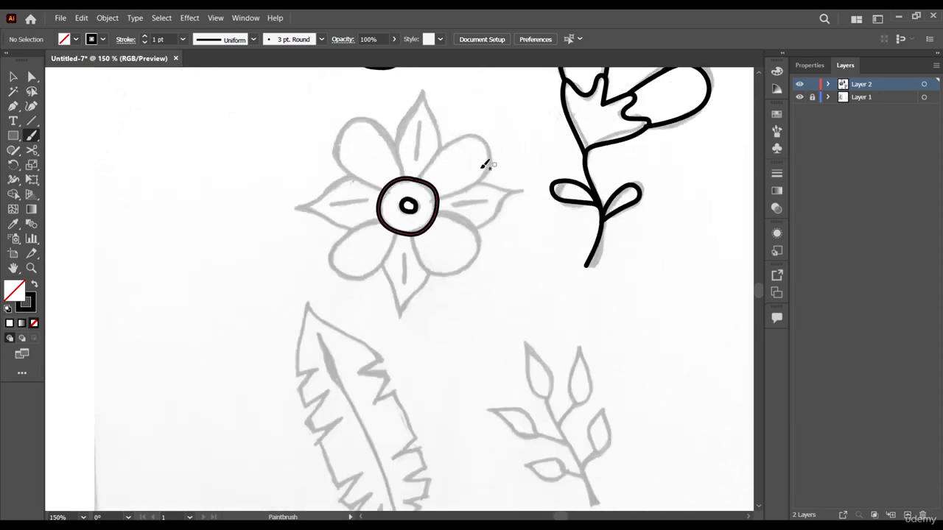
- Trace the four rounded petals around the flower, starting and ending each stroke on the centre circle
scroll(412, 188, up, 1)
scroll(435, 200, up, 2)
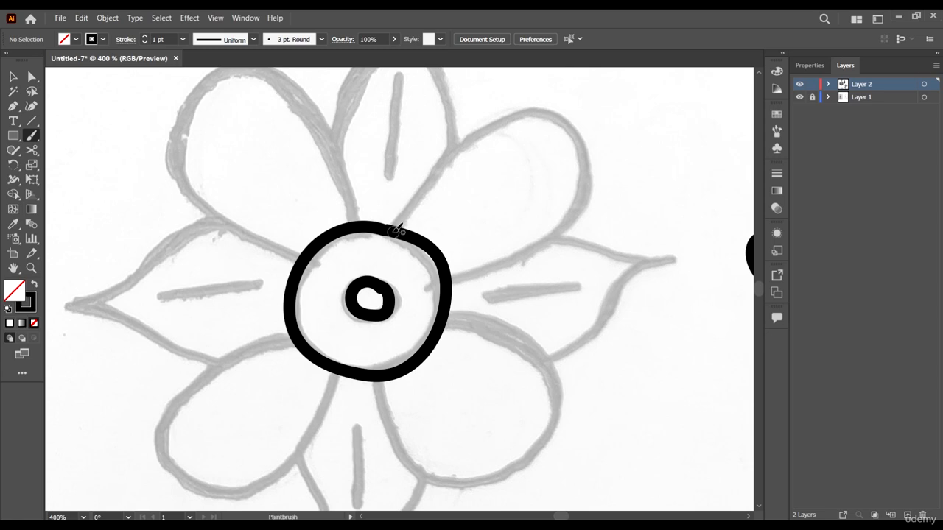
mouse_move(395, 231)
mouse_down()
mouse_move(417, 191)
mouse_move(522, 114)
mouse_move(562, 107)
mouse_move(584, 133)
mouse_move(584, 205)
mouse_move(547, 239)
mouse_move(444, 282)
mouse_move(474, 277)
mouse_move(518, 296)
mouse_move(549, 330)
mouse_move(554, 360)
mouse_move(523, 415)
mouse_move(478, 429)
mouse_move(428, 417)
mouse_move(393, 318)
mouse_up()
scroll(471, 287, down, 2)
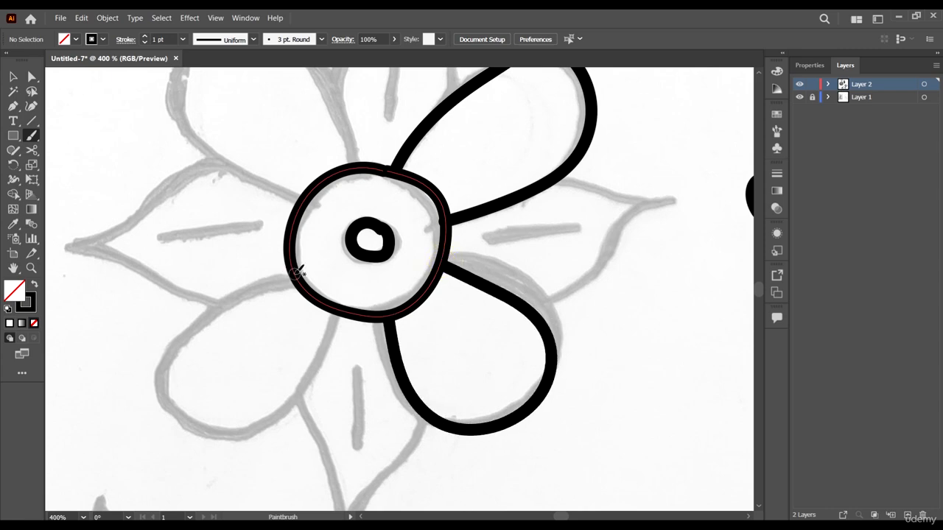
mouse_move(296, 273)
mouse_down()
mouse_move(168, 332)
mouse_move(157, 363)
mouse_move(162, 412)
mouse_move(181, 436)
mouse_move(261, 436)
mouse_move(294, 405)
mouse_move(335, 326)
mouse_up()
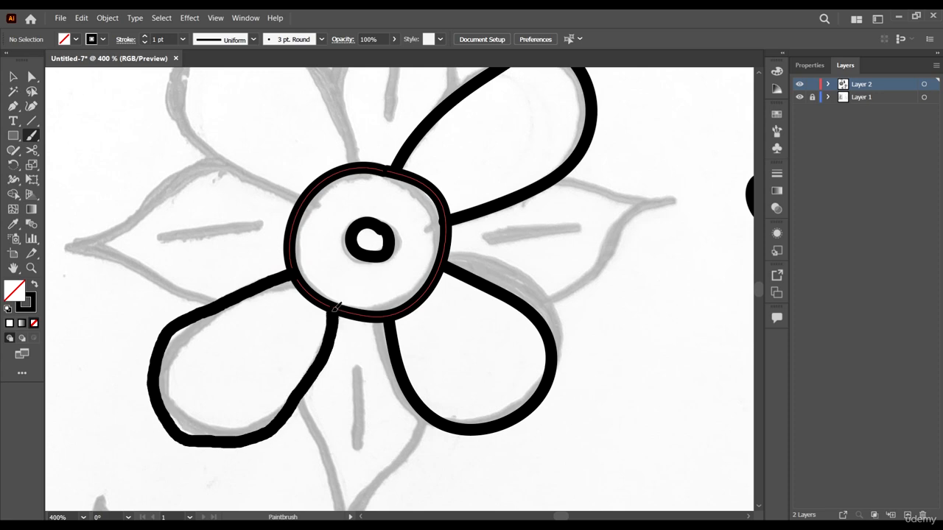
scroll(336, 307, up, 3)
mouse_move(298, 304)
mouse_down()
mouse_move(189, 242)
mouse_move(168, 203)
mouse_move(174, 140)
mouse_move(241, 114)
mouse_move(290, 136)
mouse_move(319, 172)
mouse_move(360, 271)
mouse_move(338, 292)
mouse_move(337, 230)
mouse_move(384, 165)
mouse_move(413, 97)
mouse_move(447, 216)
mouse_move(448, 297)
mouse_up()
- Retrace the upper pointed petal between the two upper rounded petals and add its centre line
scroll(358, 249, up, 2)
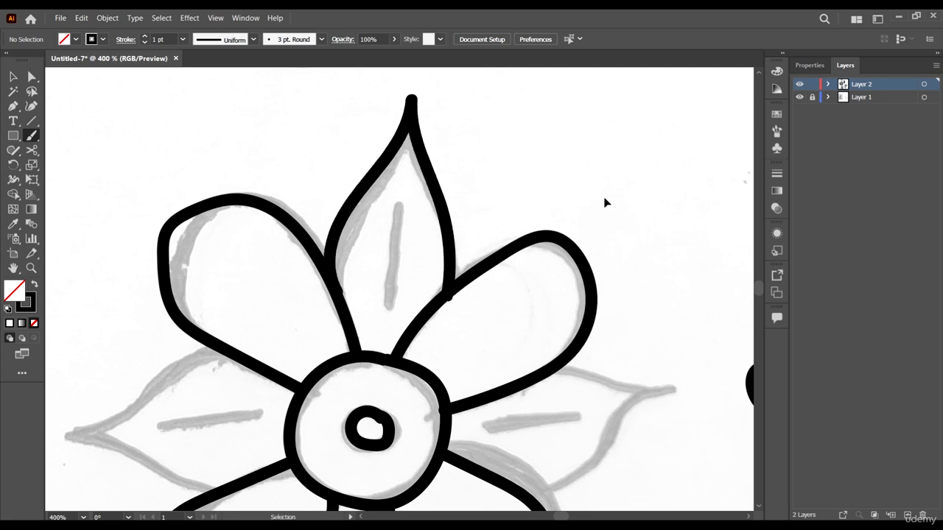
key(ctrl+z)
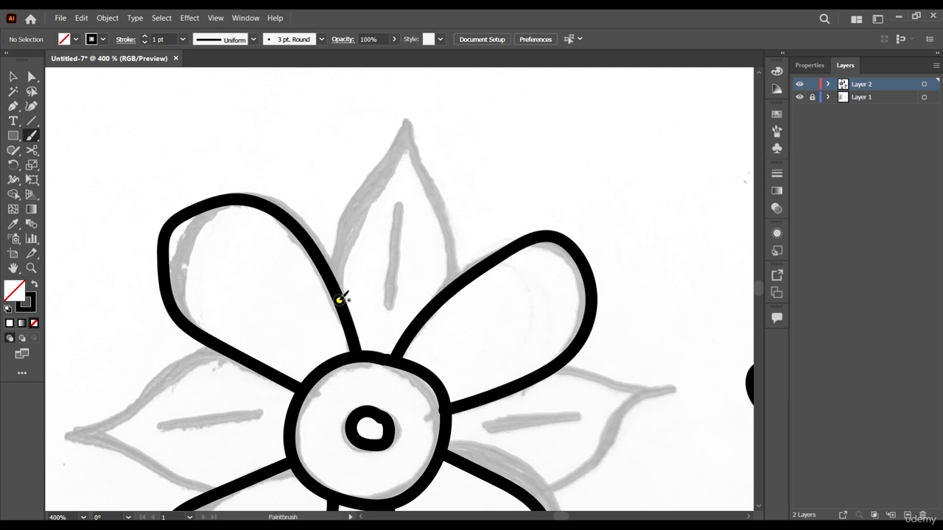
mouse_move(339, 299)
mouse_down()
mouse_move(341, 224)
mouse_move(394, 96)
mouse_move(433, 217)
mouse_move(436, 303)
mouse_up()
drag(395, 205, 386, 289)
- Trace the right pointed petal between the two right rounded petals, redrawing the first attempt, and add its centre line
scroll(397, 206, down, 4)
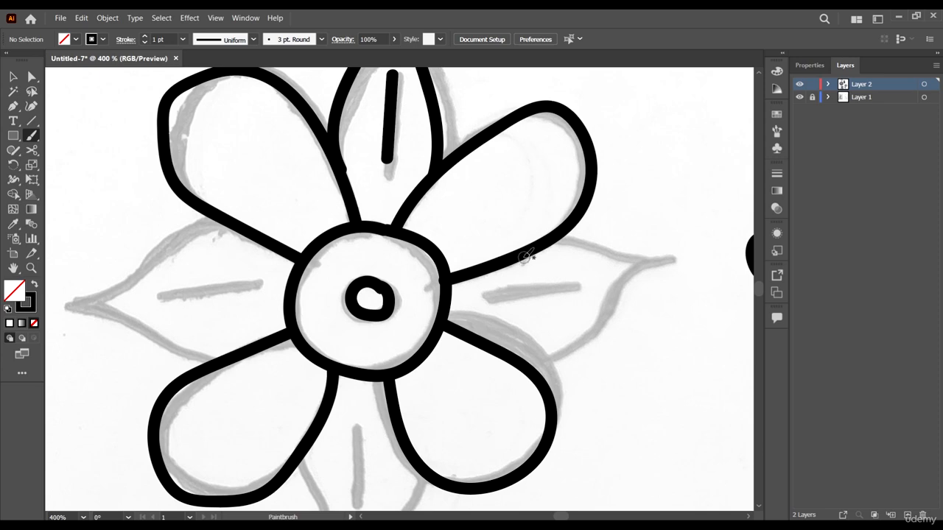
mouse_move(525, 254)
mouse_down()
mouse_move(582, 239)
mouse_move(684, 261)
mouse_move(618, 328)
mouse_move(579, 351)
mouse_move(502, 358)
mouse_up()
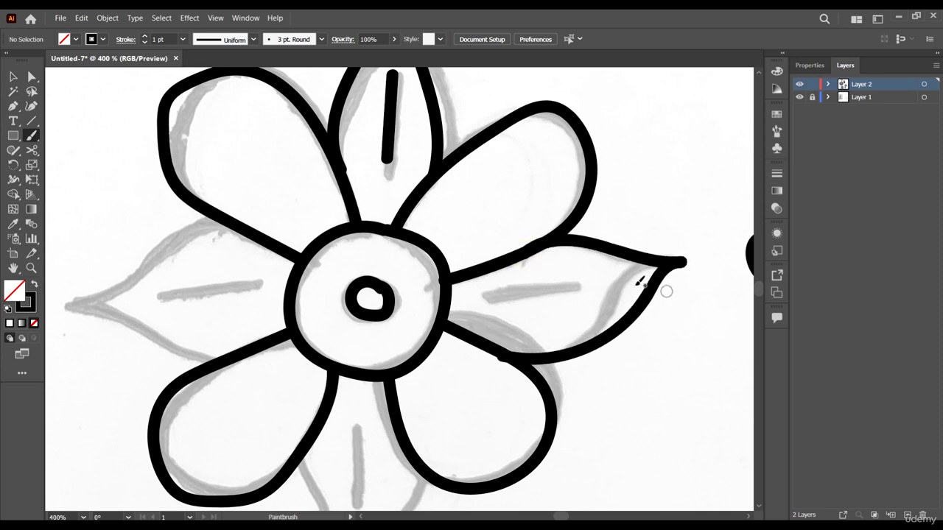
scroll(640, 282, right, 3)
key(ctrl+z)
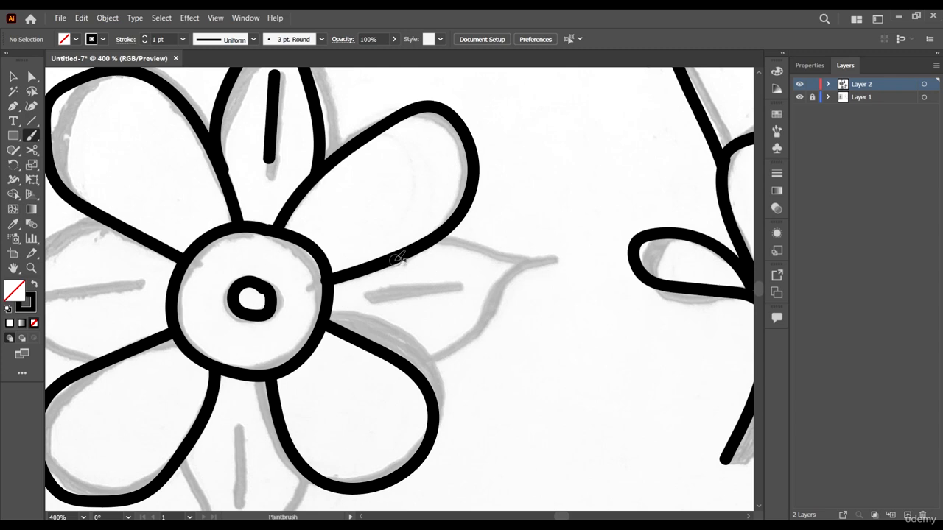
mouse_move(397, 258)
mouse_down()
mouse_move(434, 247)
mouse_move(554, 299)
mouse_move(513, 299)
mouse_move(398, 359)
mouse_up()
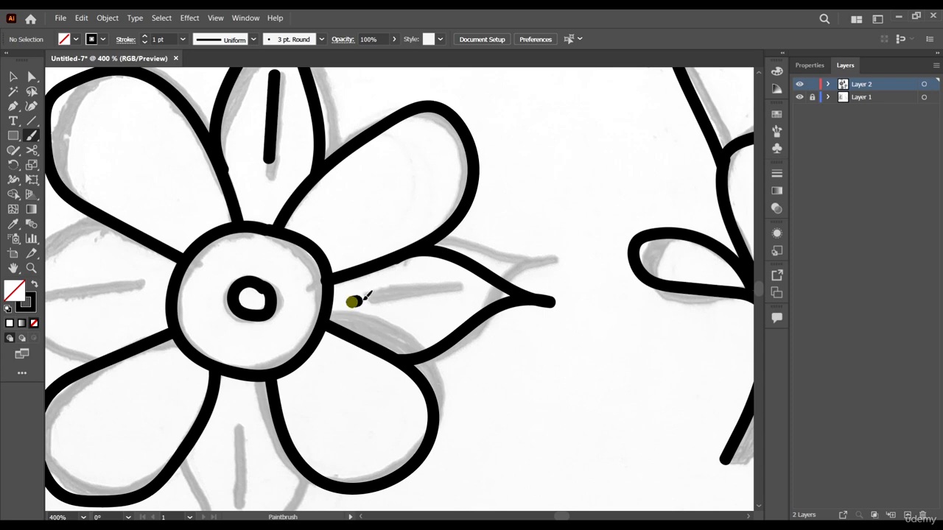
drag(354, 301, 476, 295)
- Trace the lower pointed petal between the two lower rounded petals and add its centre line
scroll(560, 239, down, 3)
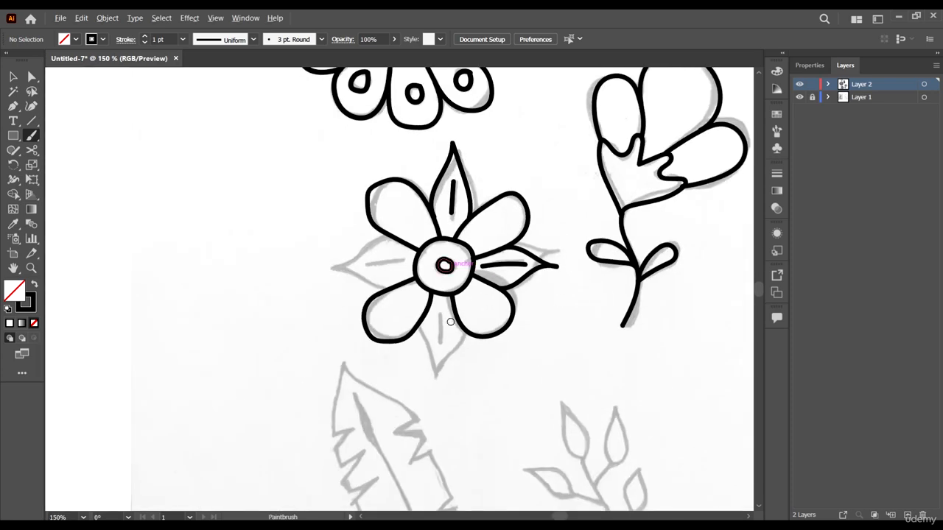
scroll(451, 321, up, 3)
mouse_move(397, 299)
mouse_down()
mouse_move(390, 338)
mouse_move(412, 414)
mouse_move(413, 468)
mouse_move(421, 440)
mouse_move(500, 351)
mouse_move(496, 322)
mouse_up()
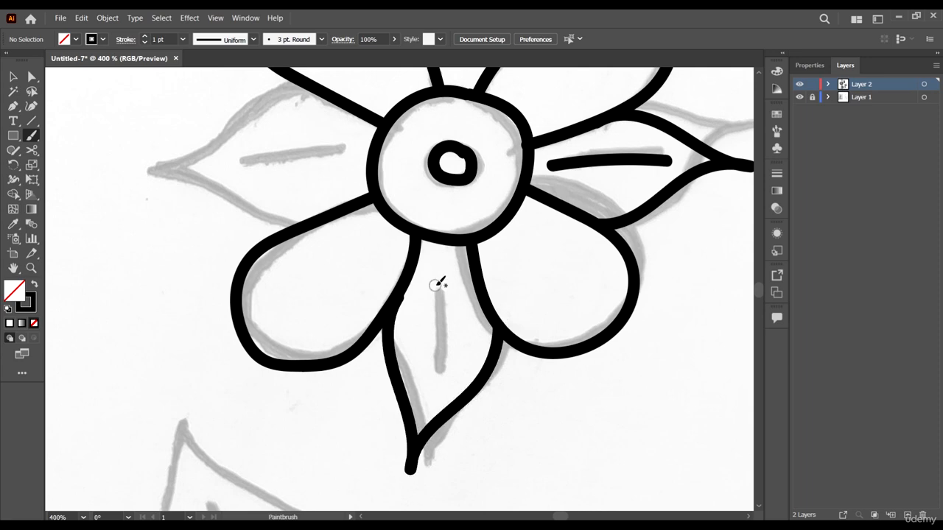
drag(448, 284, 437, 365)
- Try to trace the left pointed petal from the upper-left rounded petal around its tip to the lower-left one
scroll(503, 310, down, 5)
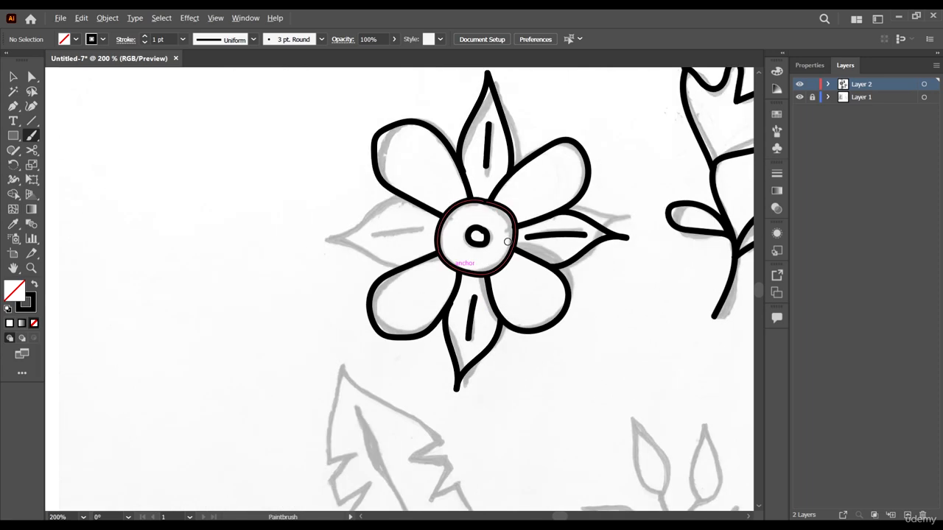
scroll(436, 221, up, 5)
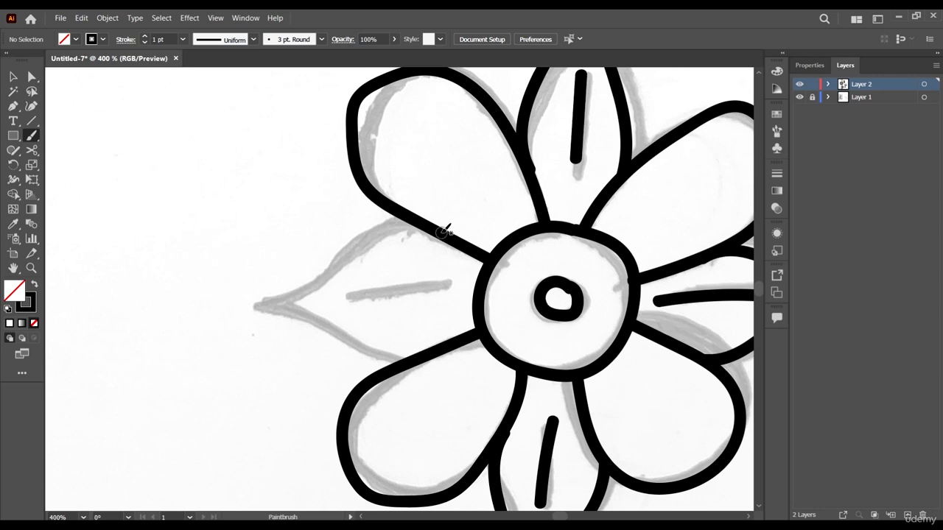
mouse_move(441, 231)
mouse_down()
mouse_move(374, 223)
mouse_move(279, 285)
mouse_move(245, 287)
mouse_move(278, 298)
mouse_move(326, 335)
mouse_move(442, 349)
mouse_up()
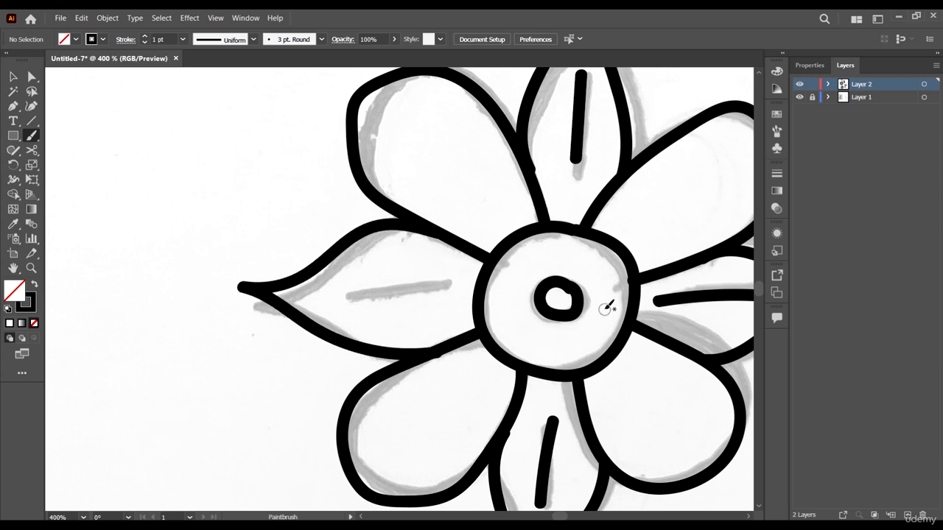
key(ctrl+z)
scroll(446, 253, up, 1)
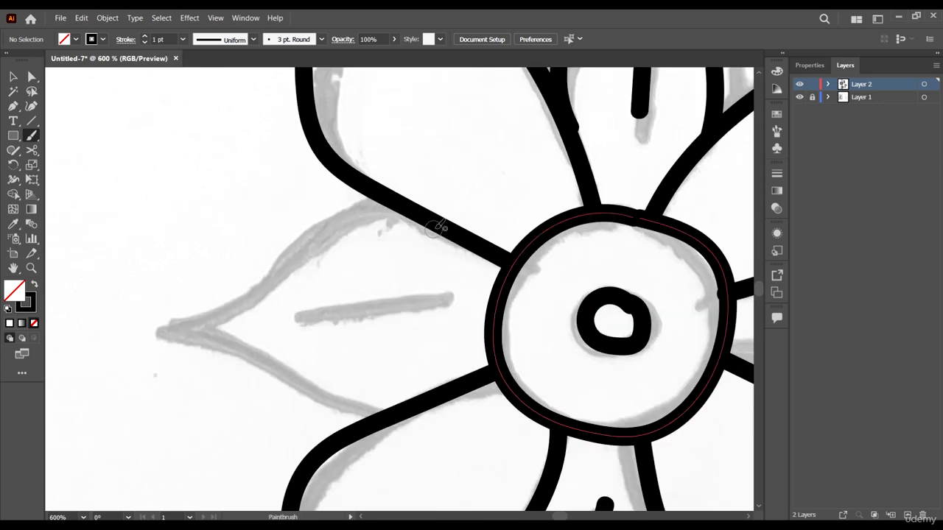
mouse_move(442, 221)
mouse_down()
mouse_move(316, 206)
mouse_move(147, 290)
mouse_move(278, 367)
mouse_move(352, 390)
mouse_move(400, 397)
mouse_move(493, 371)
mouse_up()
scroll(380, 263, down, 3)
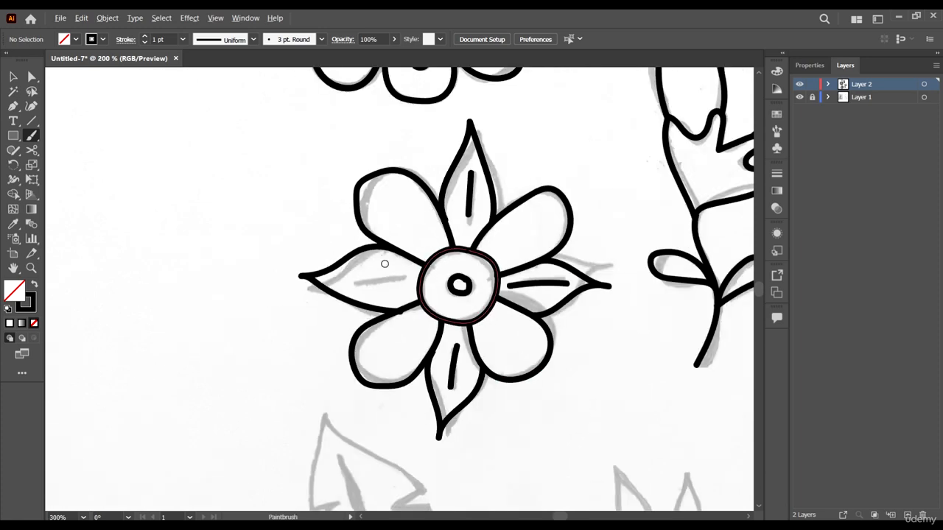
scroll(505, 238, down, 2)
scroll(238, 341, up, 3)
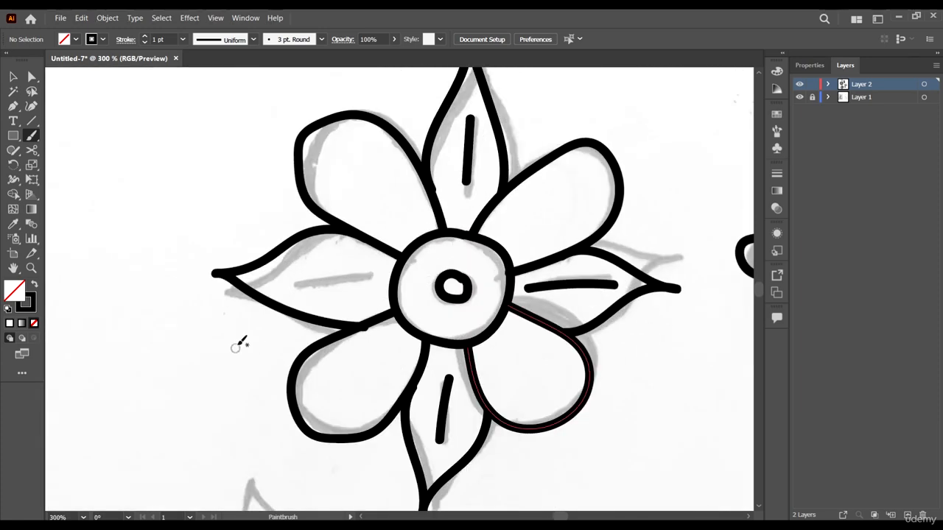
- Retrace the left pointed petal's outline between the two left rounded petals until its shape matches the other pointed petals
scroll(305, 297, up, 2)
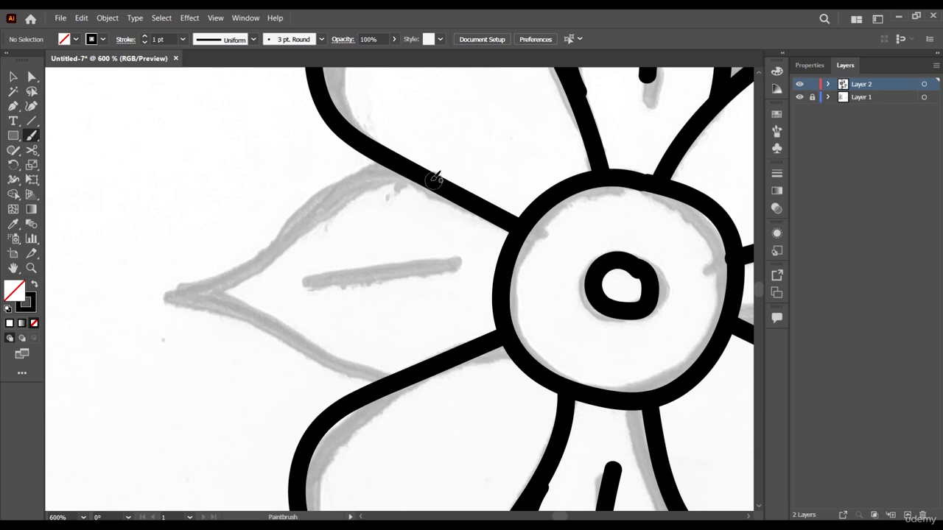
mouse_move(429, 177)
mouse_down()
mouse_move(363, 159)
mouse_move(147, 240)
mouse_move(210, 260)
mouse_move(359, 340)
mouse_move(409, 352)
mouse_move(469, 343)
mouse_up()
scroll(472, 227, down, 4)
scroll(479, 208, up, 3)
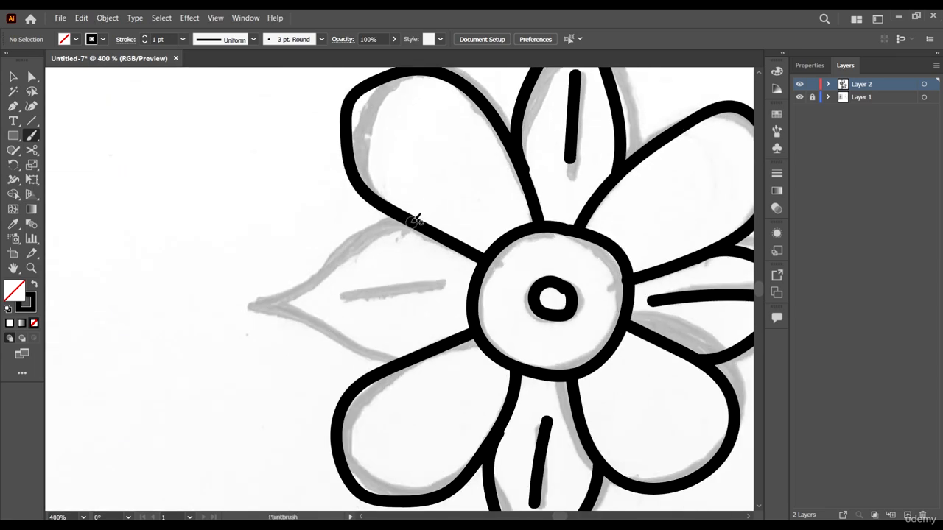
mouse_move(413, 221)
mouse_down()
mouse_move(363, 222)
mouse_move(331, 257)
mouse_move(271, 280)
mouse_move(338, 303)
mouse_move(388, 345)
mouse_up()
scroll(410, 358, down, 4)
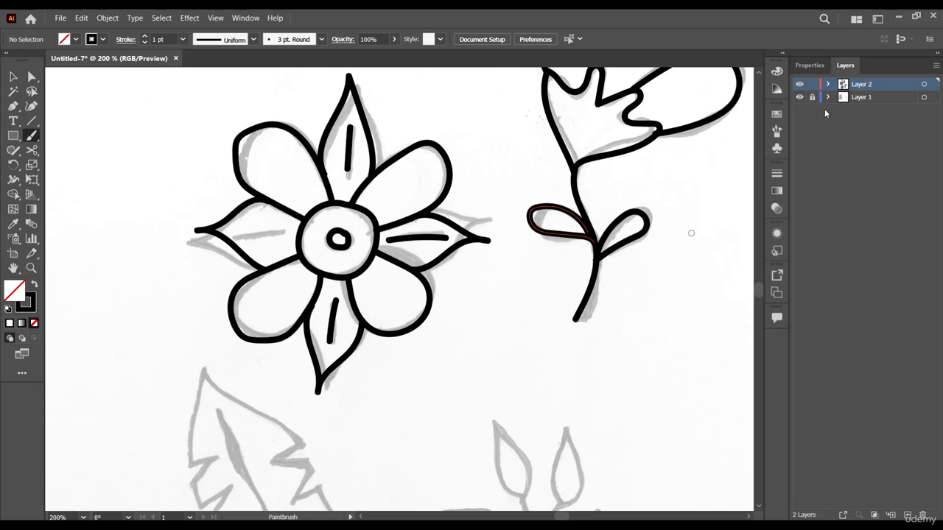
- Hide the Layer 1 template to inspect the tracings on their own, and show it again
click(800, 97)
scroll(445, 249, down, 4)
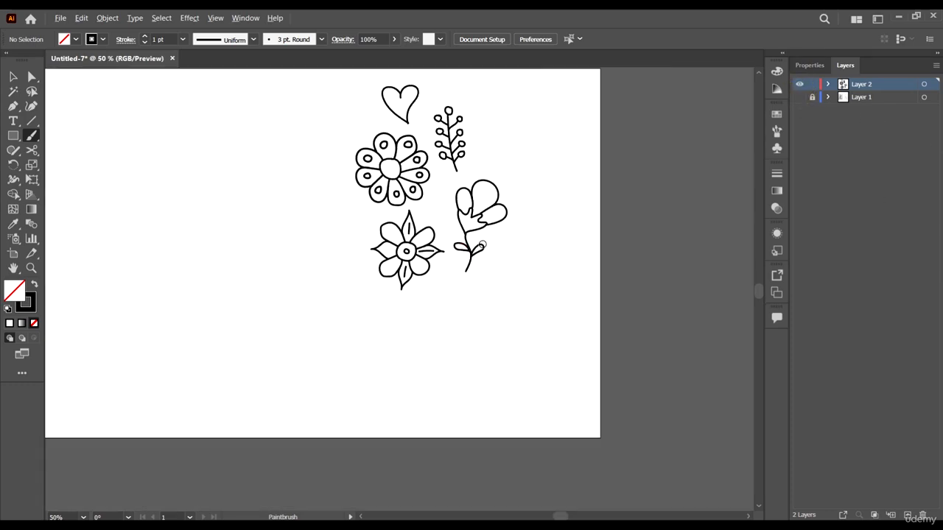
scroll(481, 237, up, 4)
scroll(450, 295, up, 3)
scroll(454, 284, down, 2)
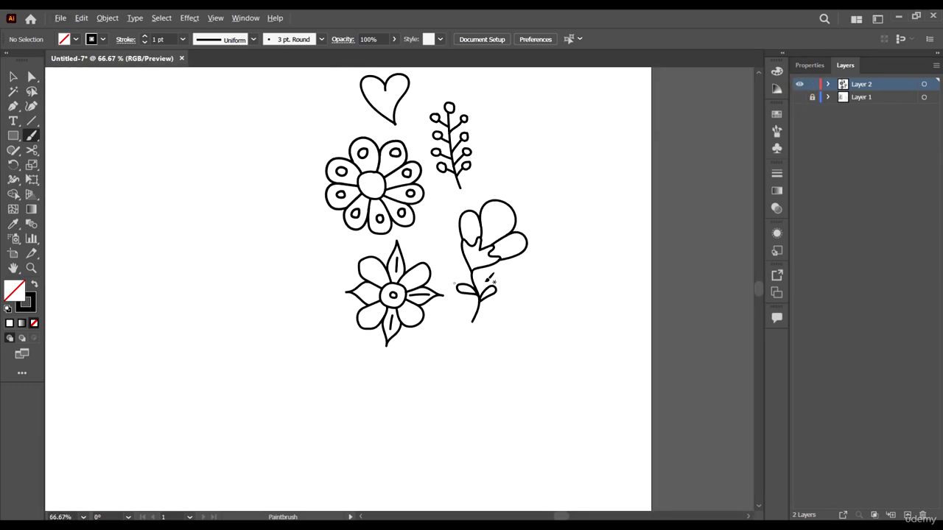
click(800, 97)
- Add the left pointed petal's centre line and stretch the petal's outline outward from the flower
scroll(405, 275, up, 5)
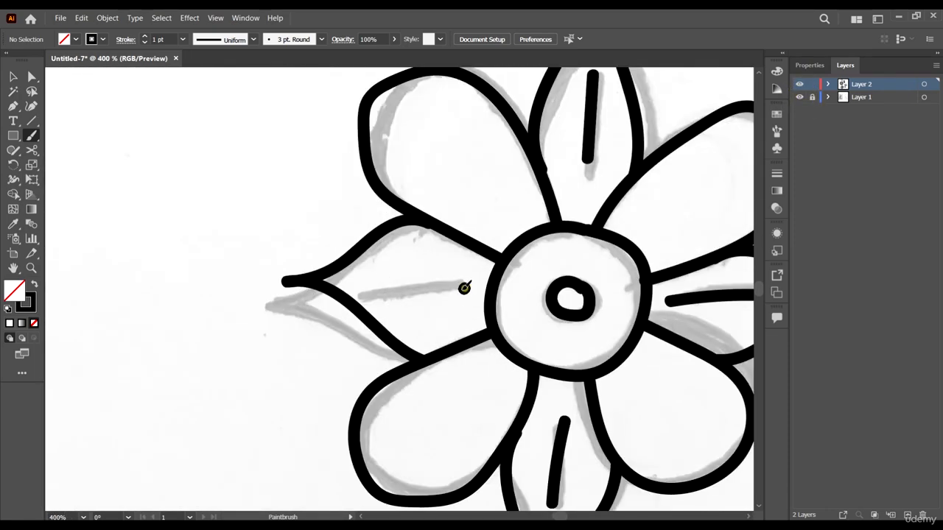
drag(465, 288, 365, 284)
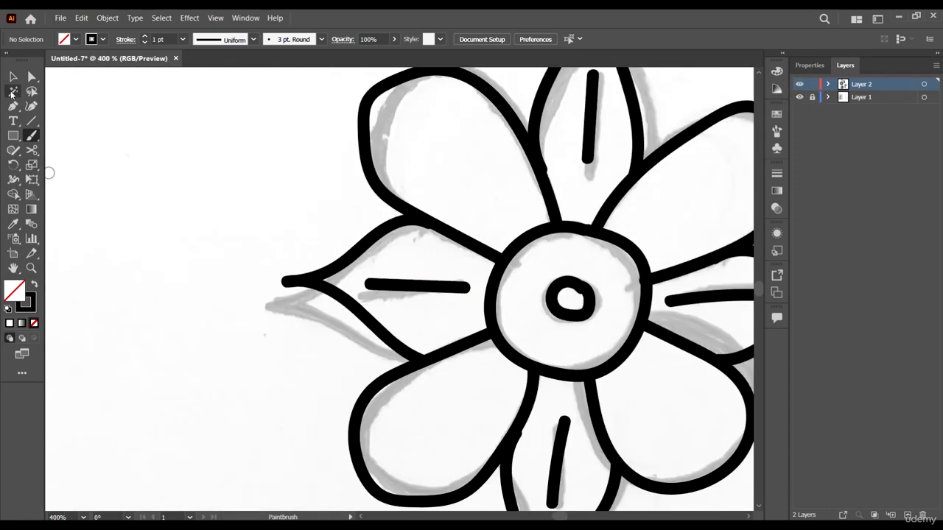
click(12, 76)
drag(210, 224, 263, 293)
- Select the anchors around the left petal's tip, shift the tip slightly downward, and deselect the outline
key(a)
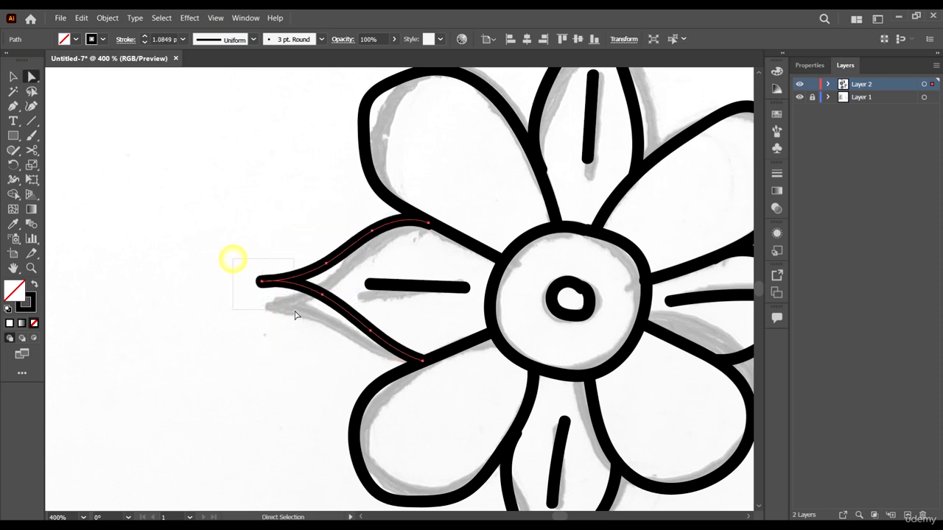
drag(232, 257, 262, 283)
drag(246, 238, 324, 310)
key(ctrl+minus)
key(ctrl+minus)
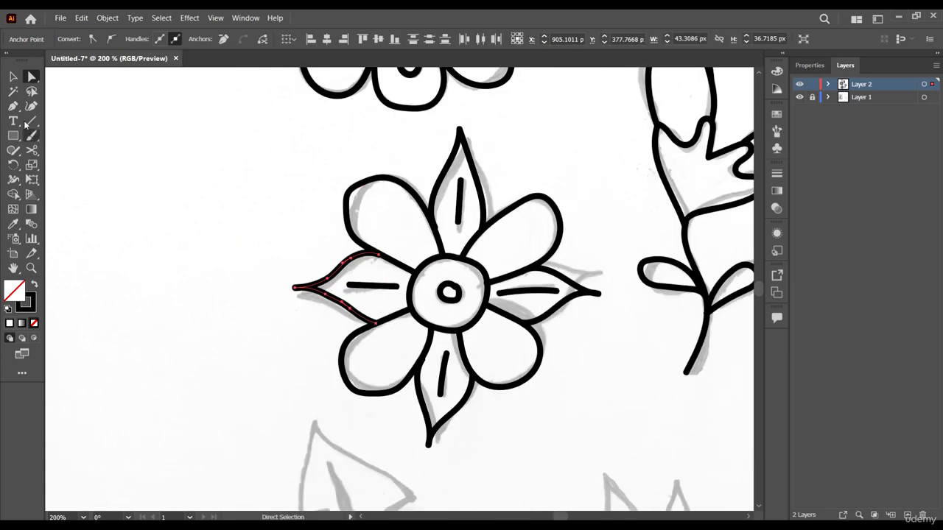
ctrl+click(255, 311)
- Move the anchor in the middle of the left petal's lower edge slightly outward to round the curve
scroll(376, 289, up, 5)
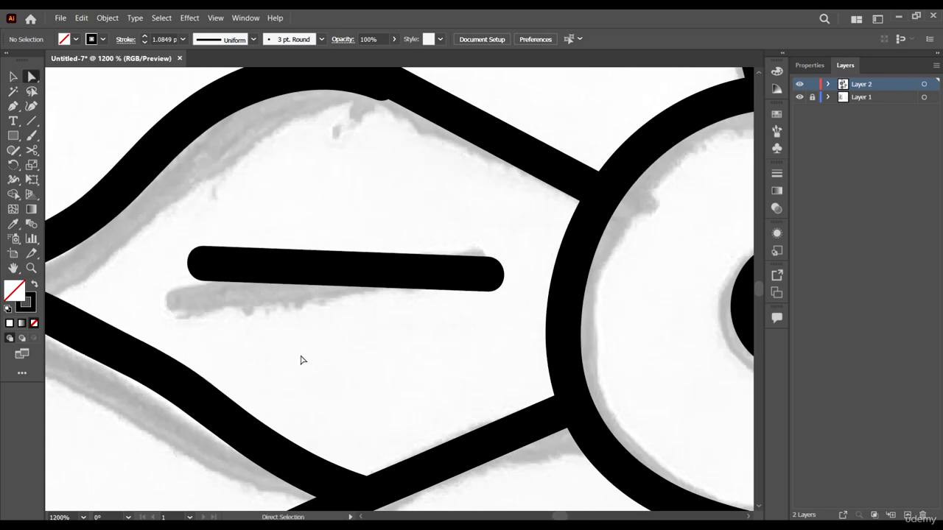
scroll(301, 360, down, 4)
scroll(310, 337, up, 2)
click(305, 368)
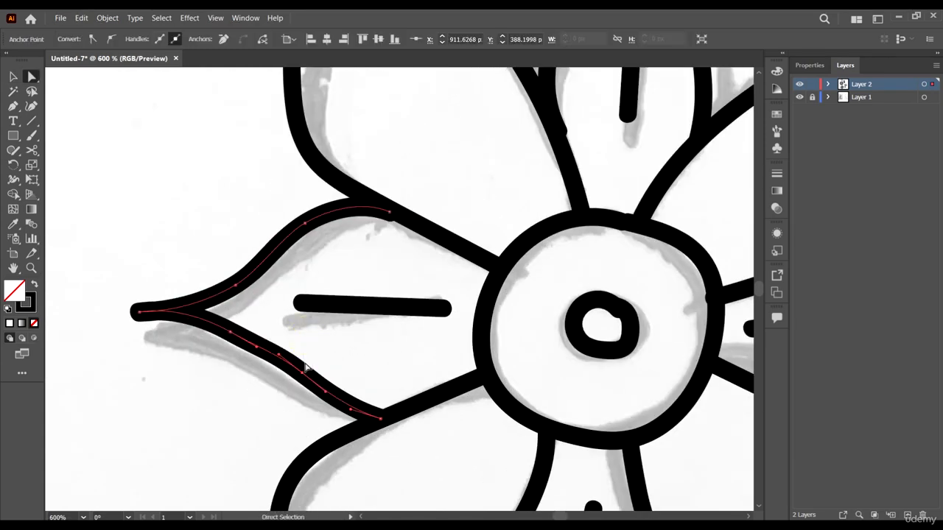
drag(303, 377, 298, 382)
click(331, 362)
- Check the finished flower with the Layer 1 template hidden and shown again, and review the untraced elements below it
scroll(331, 362, down, 1)
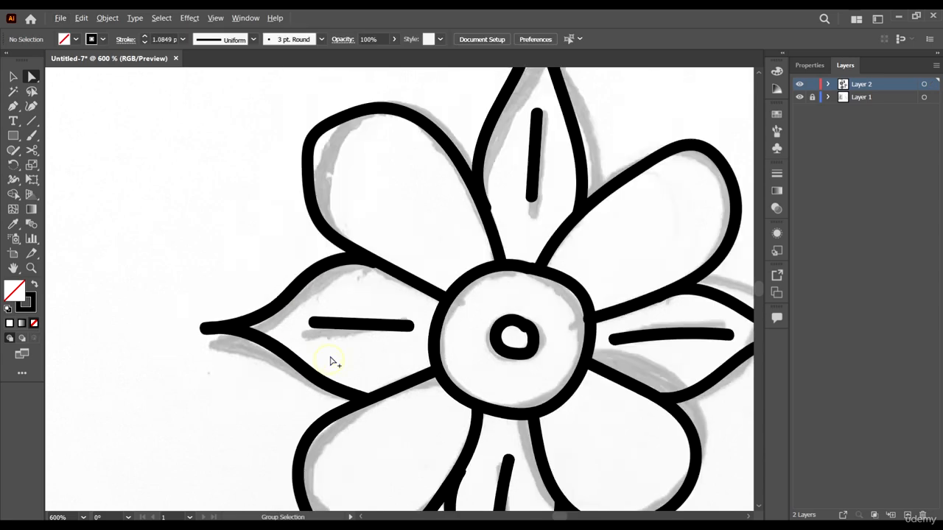
scroll(331, 361, down, 4)
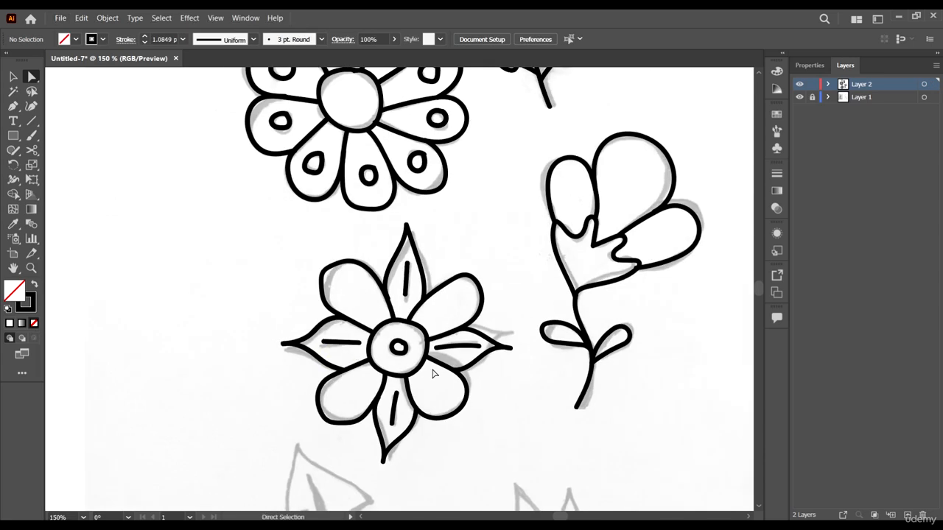
click(800, 97)
click(800, 96)
scroll(397, 329, down, 1)
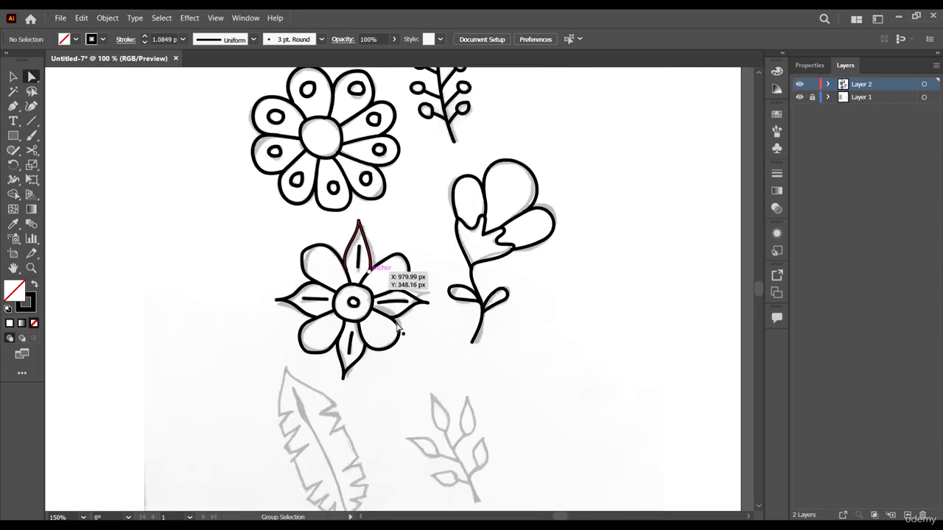
click(13, 77)
scroll(189, 238, down, 1)
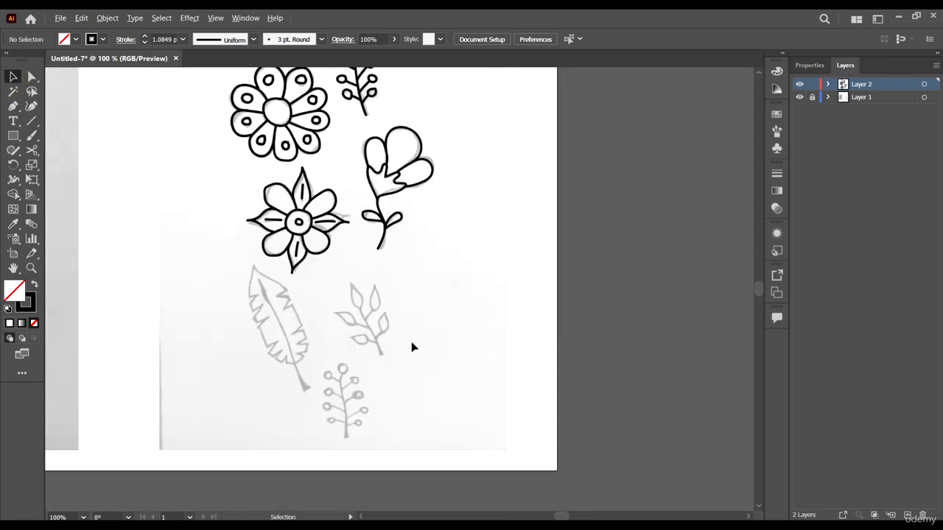
- Examine the traced flowers and the still untraced feather, leafy twig and berry twig on the template
scroll(338, 342, down, 1)
scroll(338, 341, up, 6)
scroll(358, 174, down, 1)
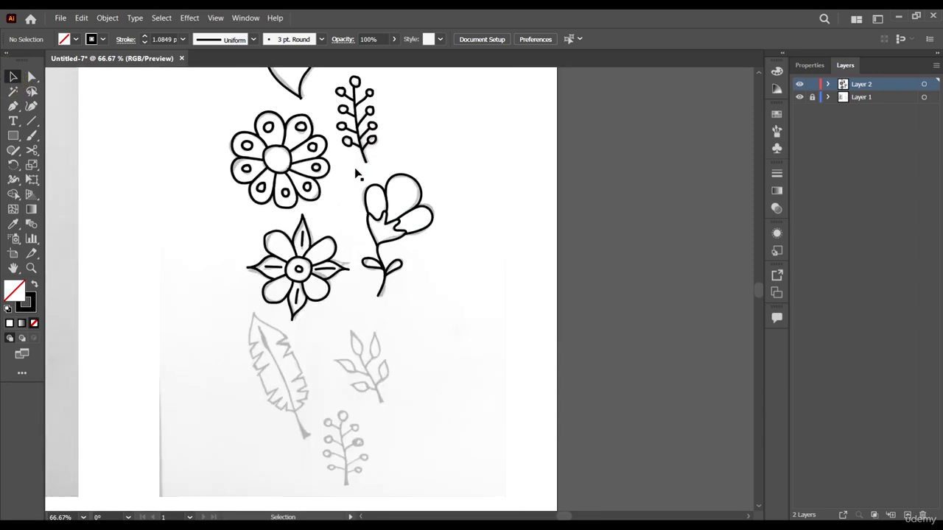
scroll(375, 335, down, 2)
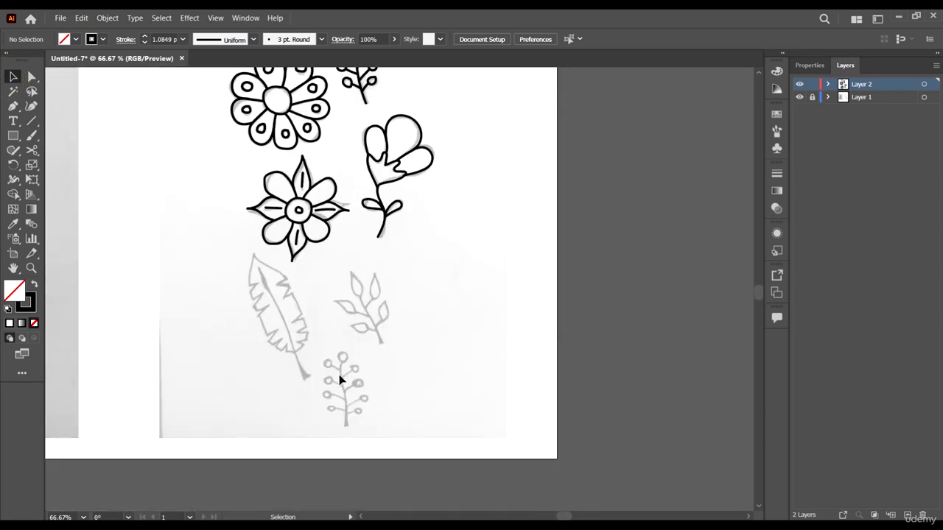
scroll(340, 380, up, 3)
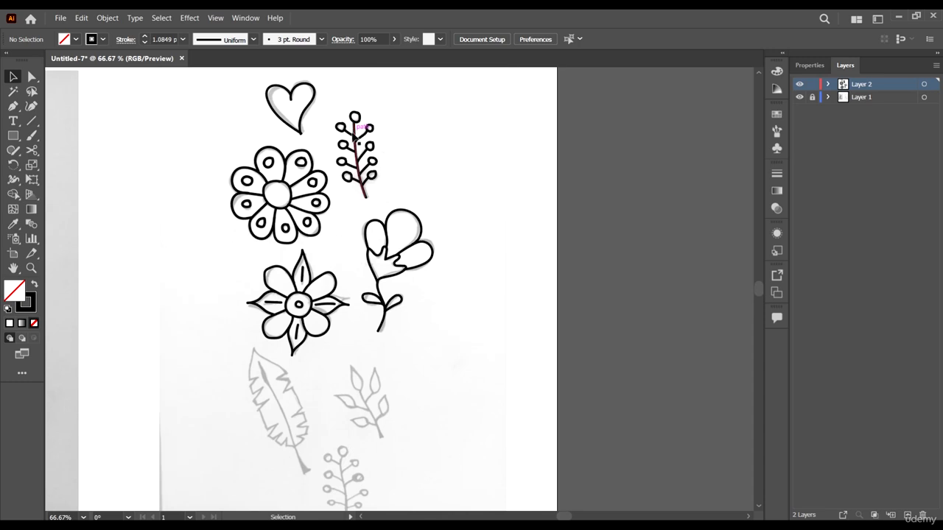
scroll(330, 226, down, 4)
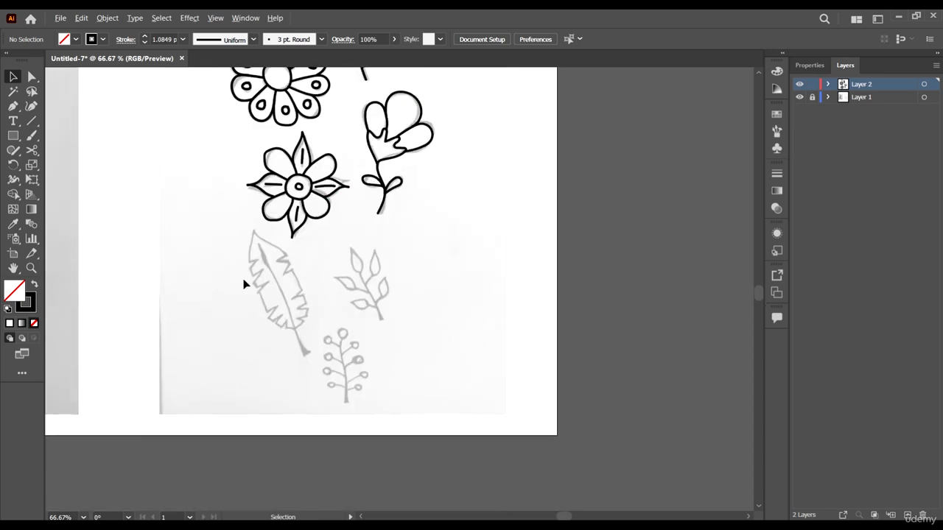
scroll(308, 251, up, 5)
scroll(521, 234, down, 3)
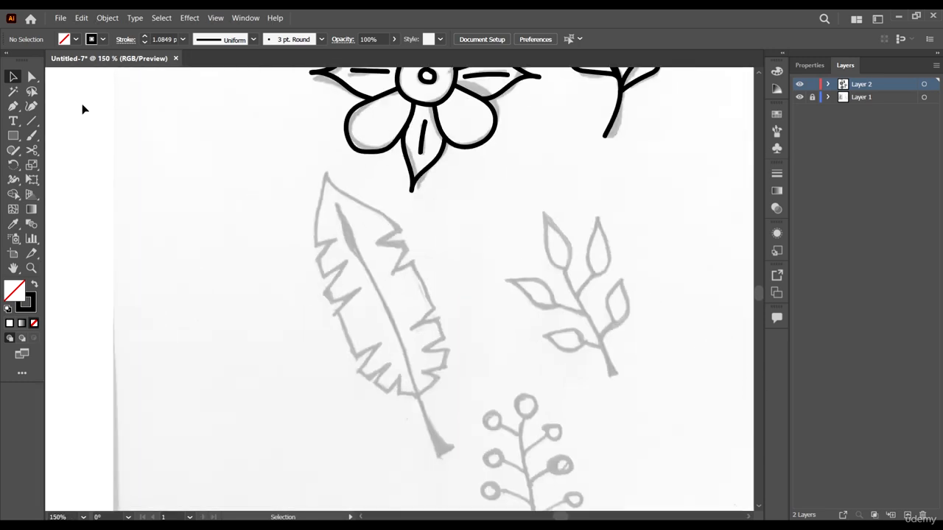
- Trace the main stem of the leafy twig with a Paintbrush stroke from the upper left leaf's base to the stem's foot
click(31, 135)
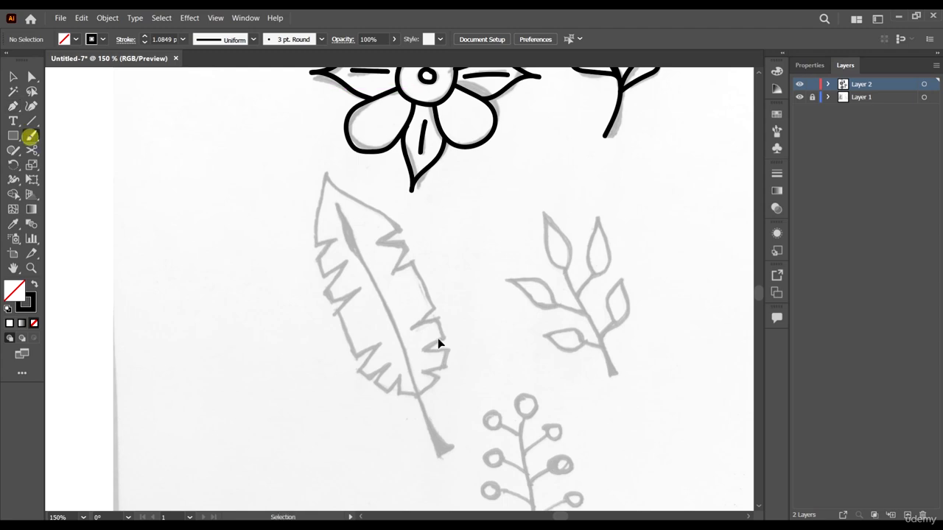
scroll(483, 308, right, 3)
scroll(483, 308, right, 2)
scroll(396, 285, up, 3)
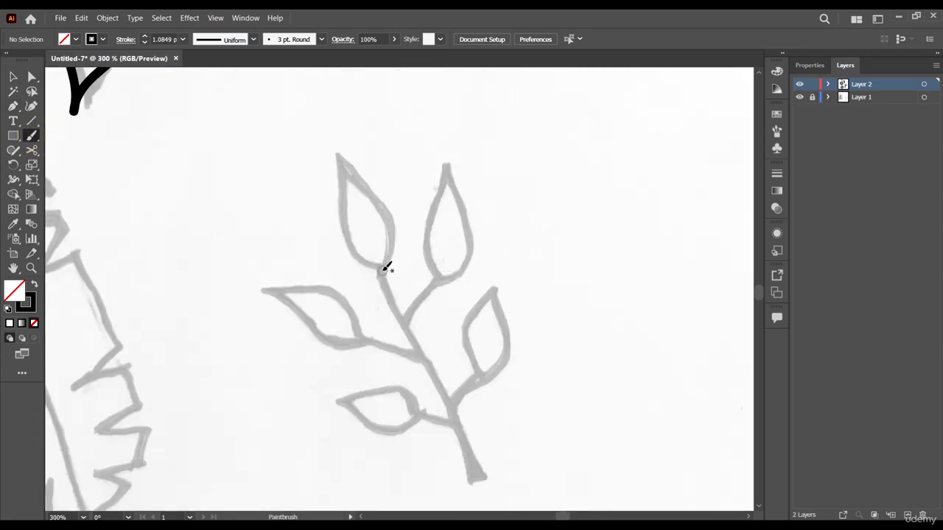
mouse_move(380, 271)
mouse_down()
mouse_move(449, 402)
mouse_move(477, 483)
mouse_up()
- Paint the twig's upper right side branch, undoing the first stroke and redrawing it straighter up to the leaf's base
scroll(415, 221, down, 2)
scroll(423, 276, up, 3)
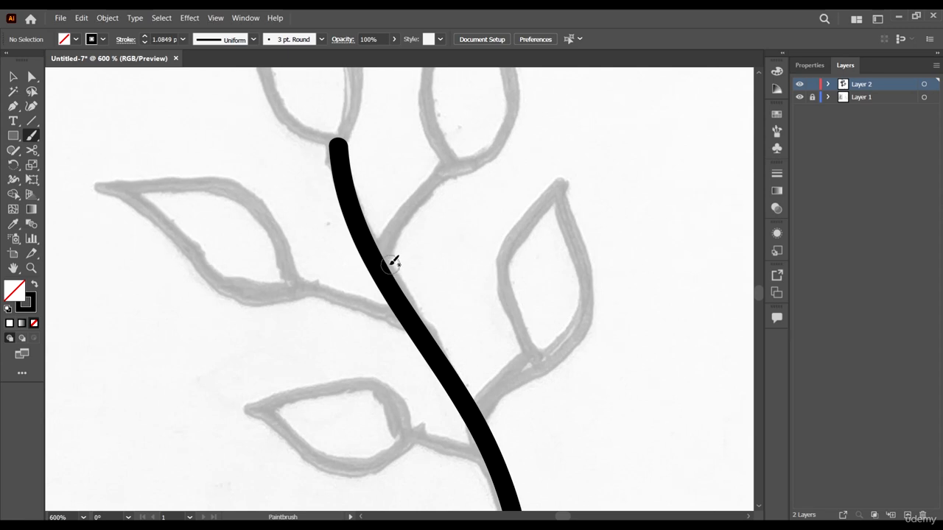
mouse_move(381, 261)
mouse_down()
mouse_move(397, 225)
mouse_move(455, 168)
mouse_up()
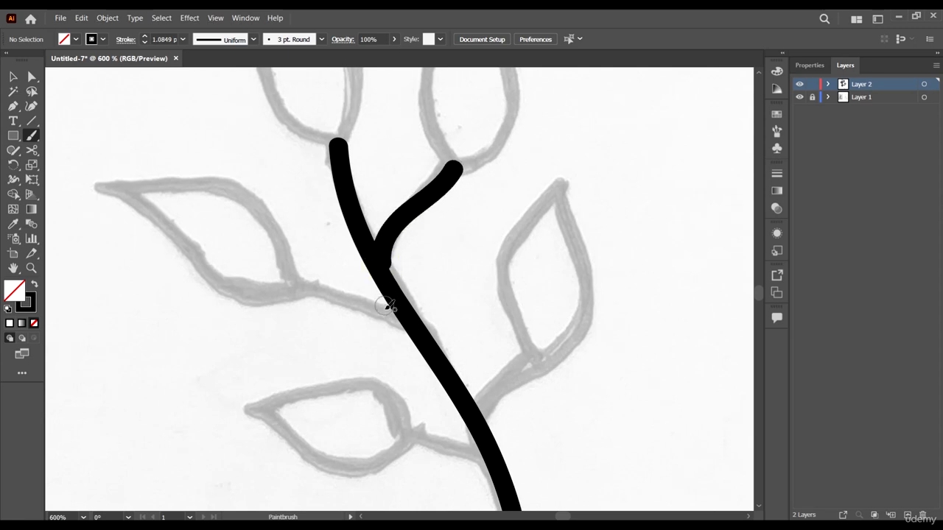
key(ctrl+z)
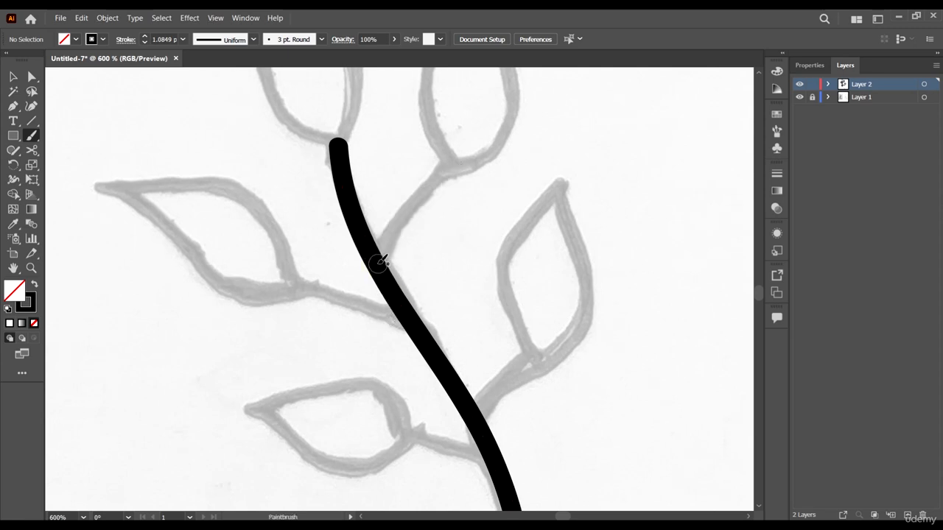
mouse_move(381, 262)
mouse_down()
mouse_move(404, 207)
mouse_move(456, 152)
mouse_up()
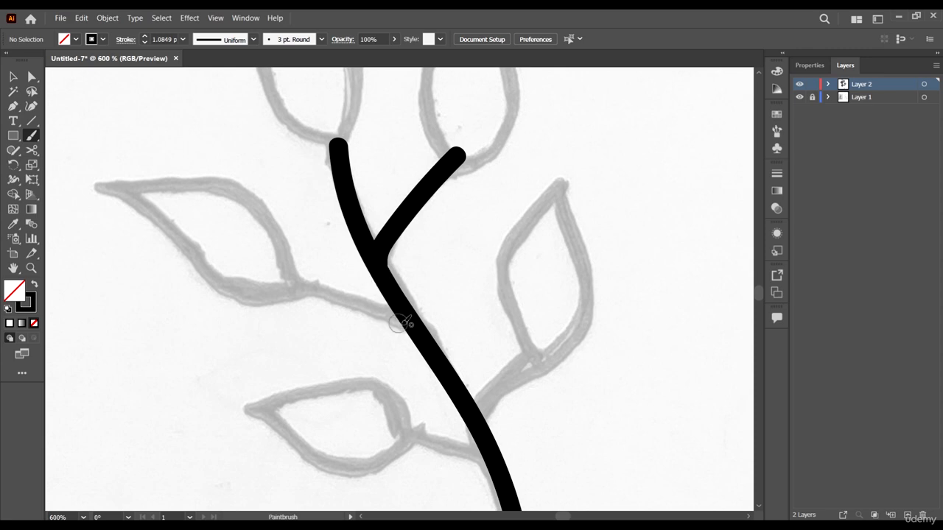
- Paint the three remaining side branches, joining the main stem to the two left leaves and the lower right leaf
drag(409, 315, 290, 279)
scroll(406, 276, down, 2)
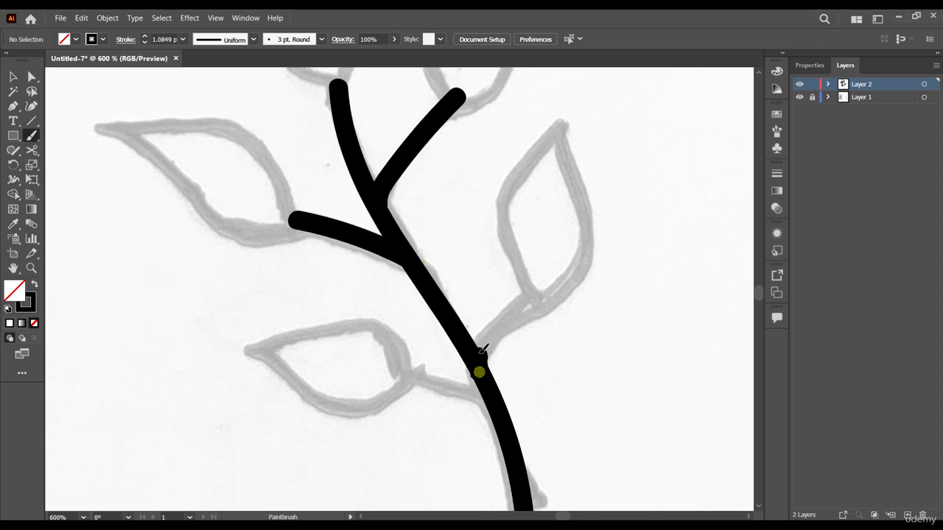
drag(479, 368, 542, 293)
mouse_move(479, 368)
mouse_down()
mouse_move(495, 413)
mouse_move(403, 373)
mouse_up()
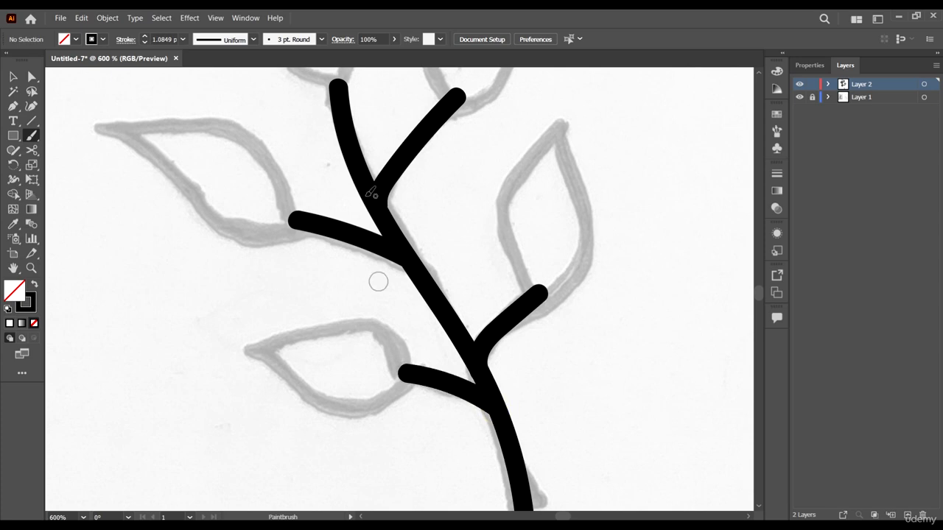
- Trace the closed outlines of the two top leaves and the upper side leaf left of the stem with the Paintbrush
scroll(354, 96, up, 6)
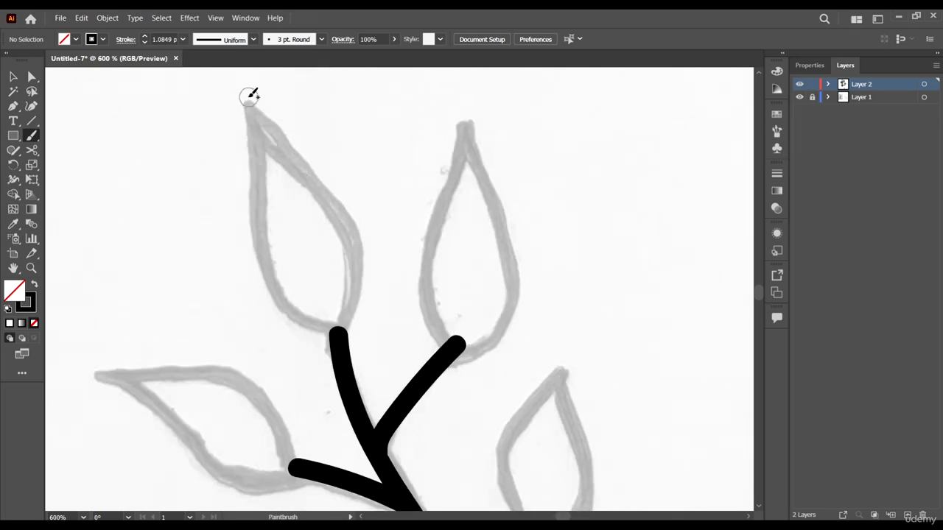
mouse_move(249, 96)
mouse_down()
mouse_move(262, 255)
mouse_move(305, 315)
mouse_move(339, 340)
mouse_move(367, 269)
mouse_move(371, 231)
mouse_move(341, 184)
mouse_move(250, 94)
mouse_up()
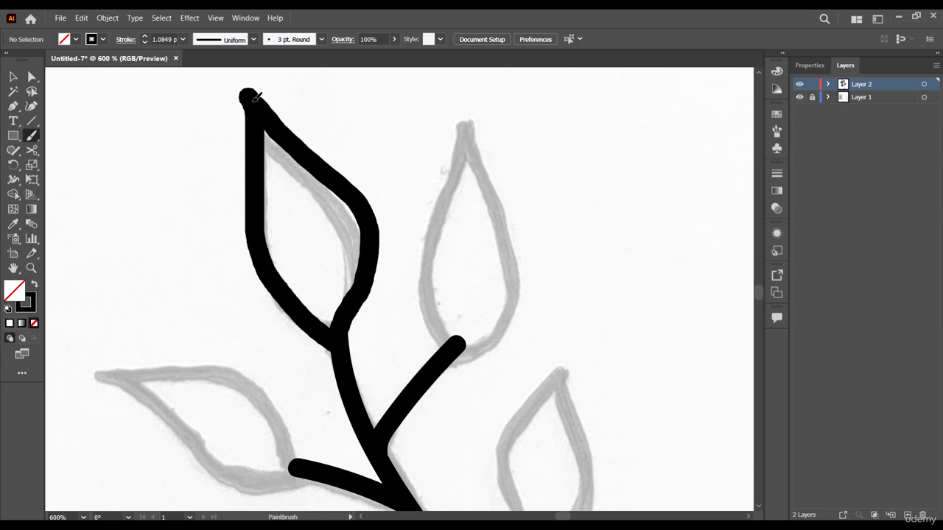
mouse_move(469, 117)
mouse_down()
mouse_move(418, 259)
mouse_move(424, 319)
mouse_move(442, 360)
mouse_move(480, 354)
mouse_move(513, 326)
mouse_move(522, 274)
mouse_move(470, 120)
mouse_up()
scroll(479, 163, down, 4)
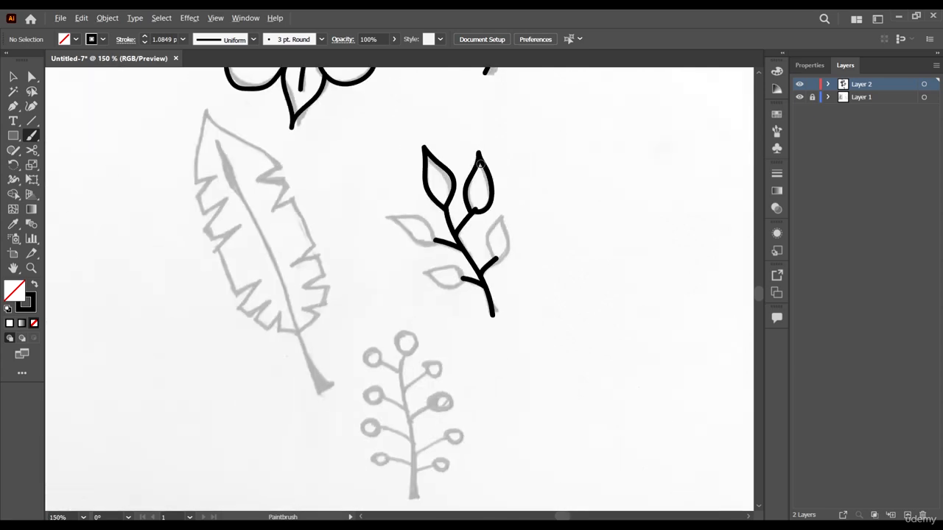
scroll(433, 243, up, 3)
mouse_move(420, 280)
mouse_down()
mouse_move(404, 223)
mouse_move(361, 205)
mouse_move(283, 204)
mouse_move(363, 293)
mouse_move(420, 283)
mouse_up()
scroll(463, 254, down, 1)
scroll(456, 287, down, 3)
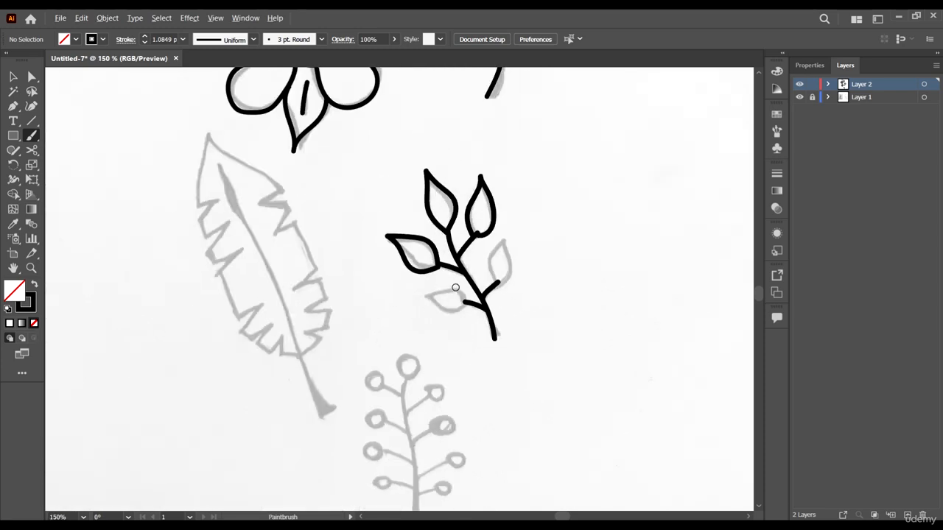
- Rotate the upper left side leaf slightly counterclockwise, shrink it, align it with its branch end, and deselect it
scroll(472, 272, up, 4)
click(12, 76)
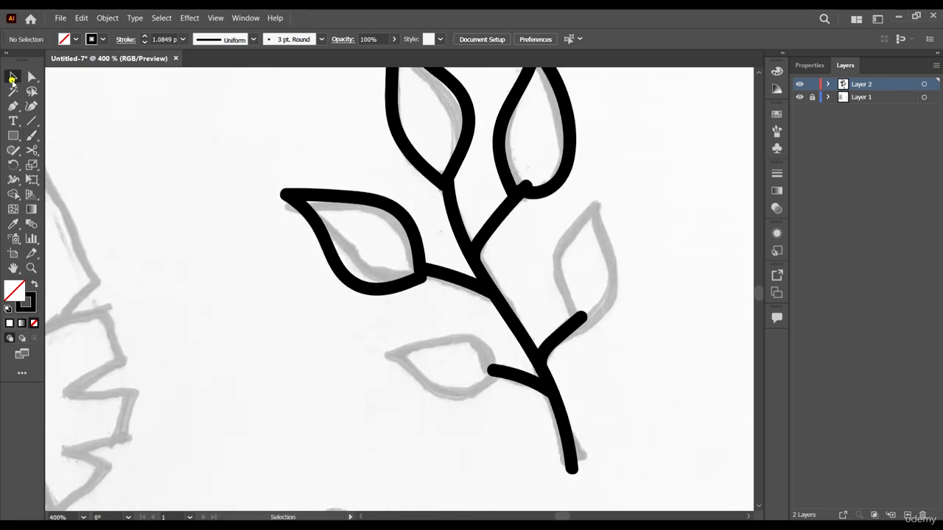
drag(369, 350, 348, 296)
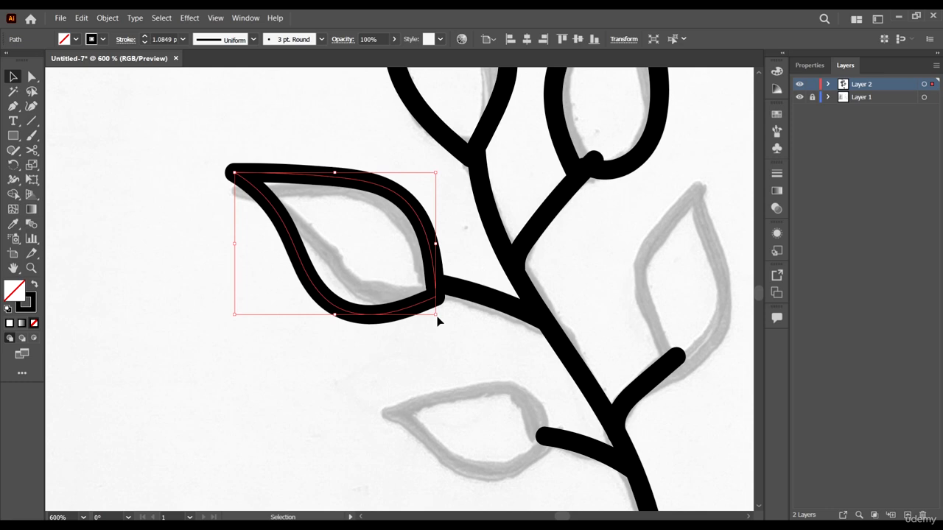
drag(438, 319, 441, 305)
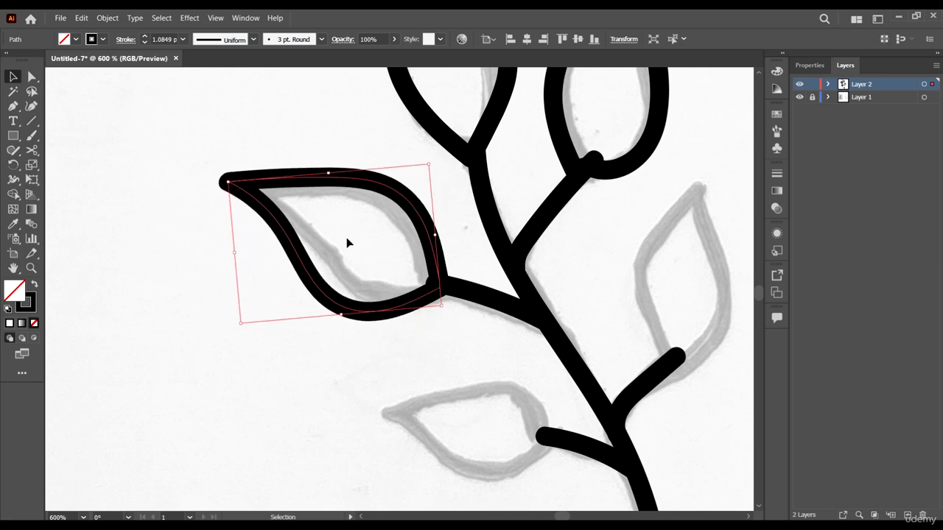
drag(218, 183, 263, 202)
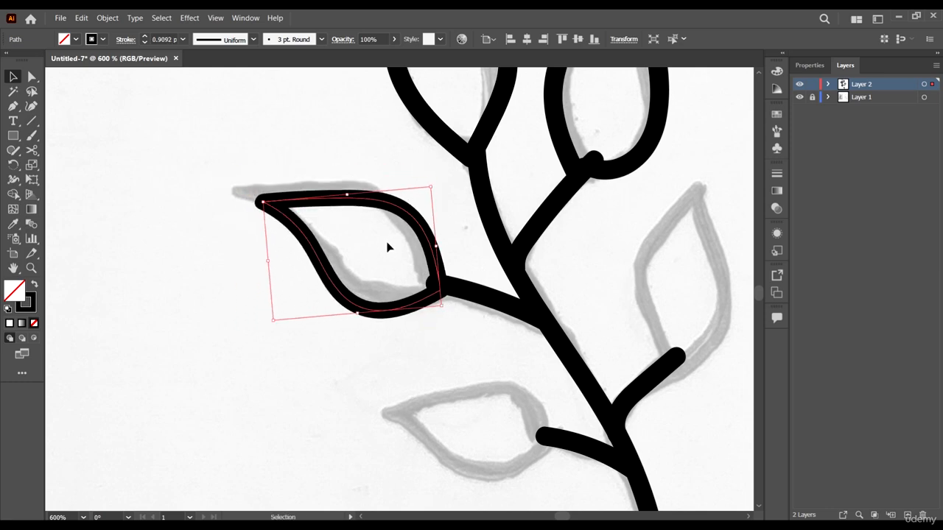
drag(412, 220, 405, 212)
click(368, 325)
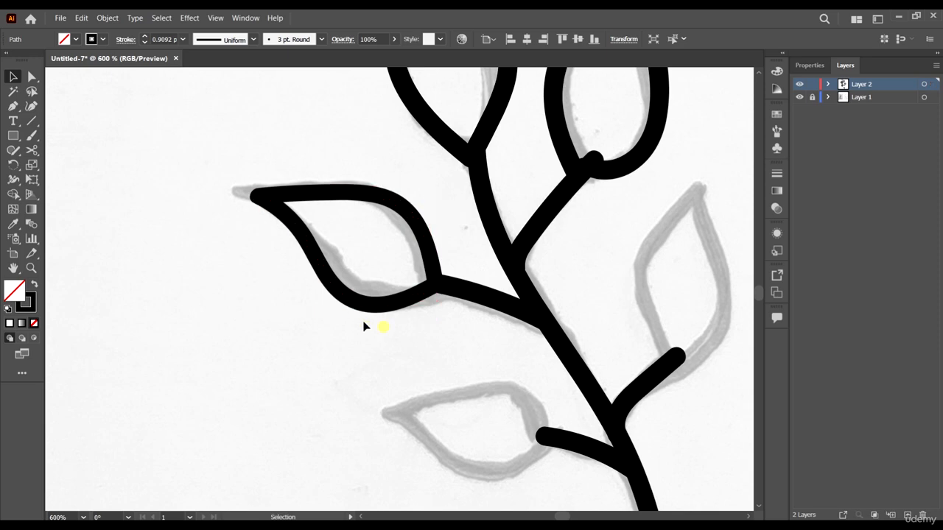
- Shrink the top right leaf slightly, shift its base onto the branch tip, and deselect it
scroll(365, 322, down, 4)
scroll(378, 305, up, 3)
click(344, 215)
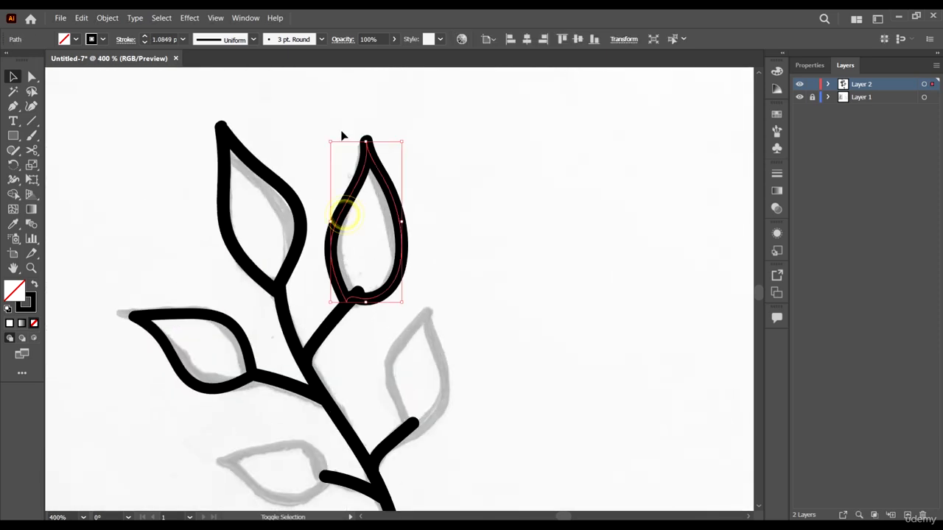
drag(332, 144, 340, 154)
scroll(343, 287, up, 2)
drag(356, 292, 361, 281)
scroll(402, 294, down, 3)
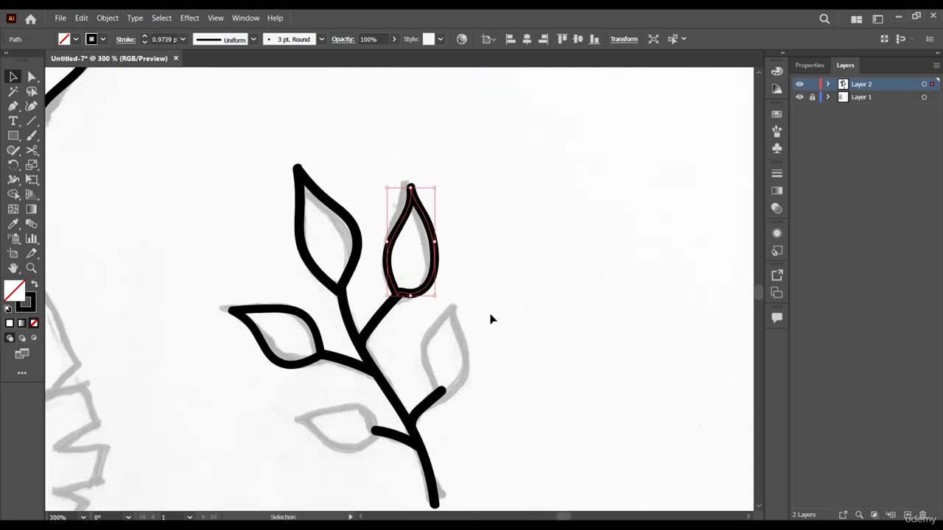
click(490, 317)
- Shrink the top left leaf slightly, check its junction with the main stem, and deselect it
scroll(368, 221, up, 2)
click(343, 241)
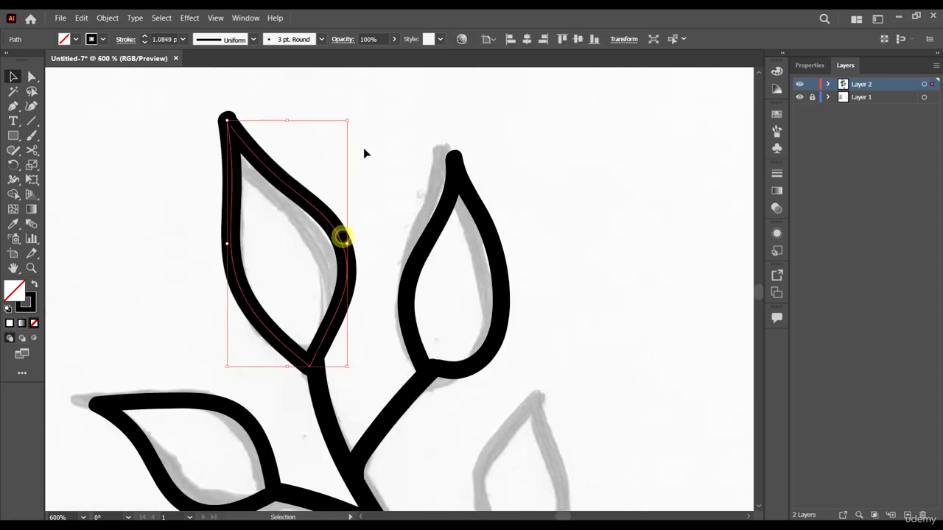
drag(350, 121, 347, 131)
scroll(291, 356, up, 2)
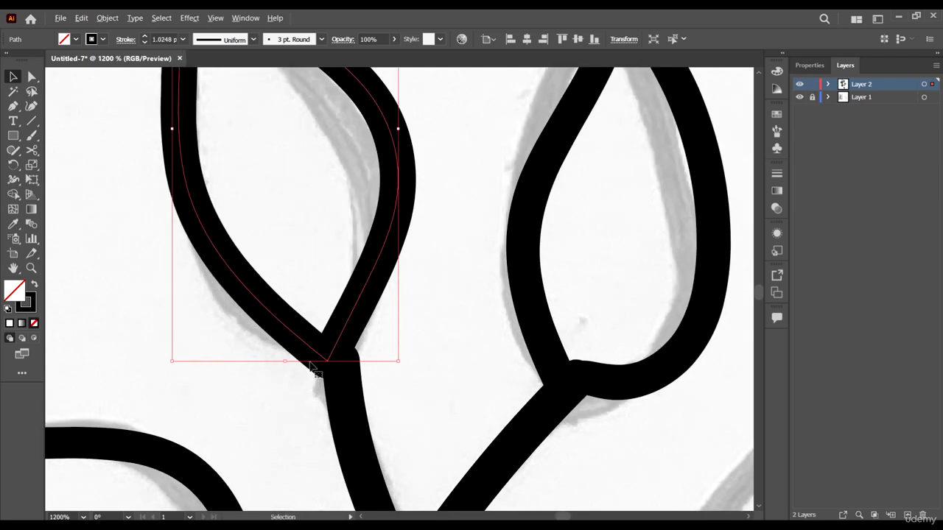
scroll(344, 331, down, 5)
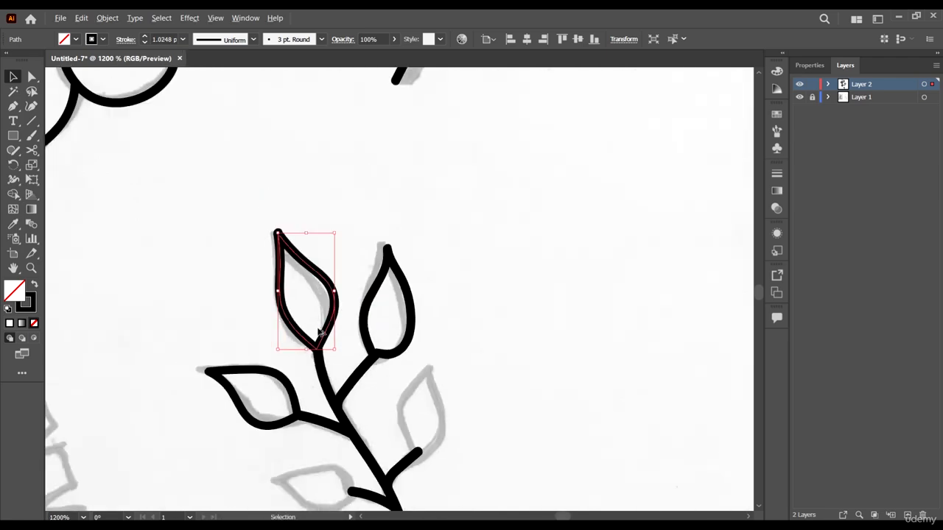
click(399, 344)
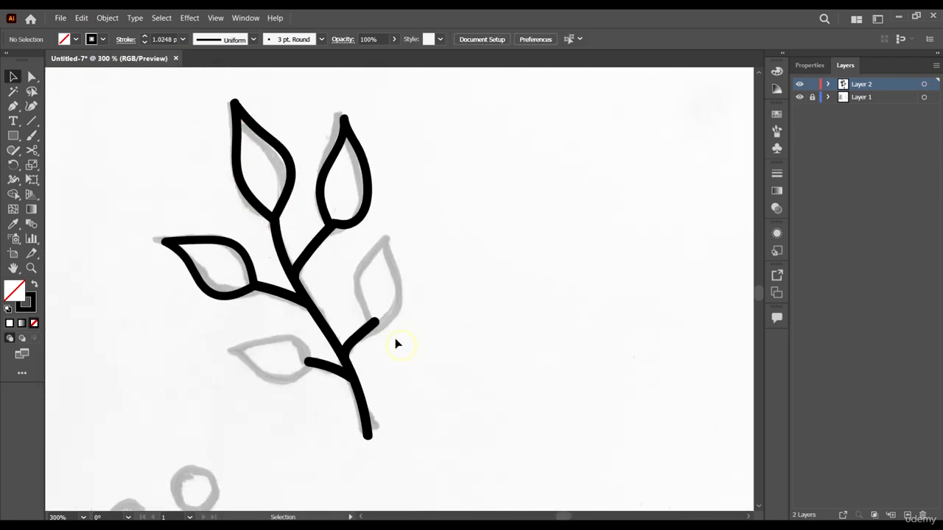
- Trace the outlines of the lower right and lower left leaves with the Paintbrush, starting each at its branch tip
key(b)
scroll(381, 306, up, 2)
scroll(382, 306, up, 1)
scroll(366, 347, down, 2)
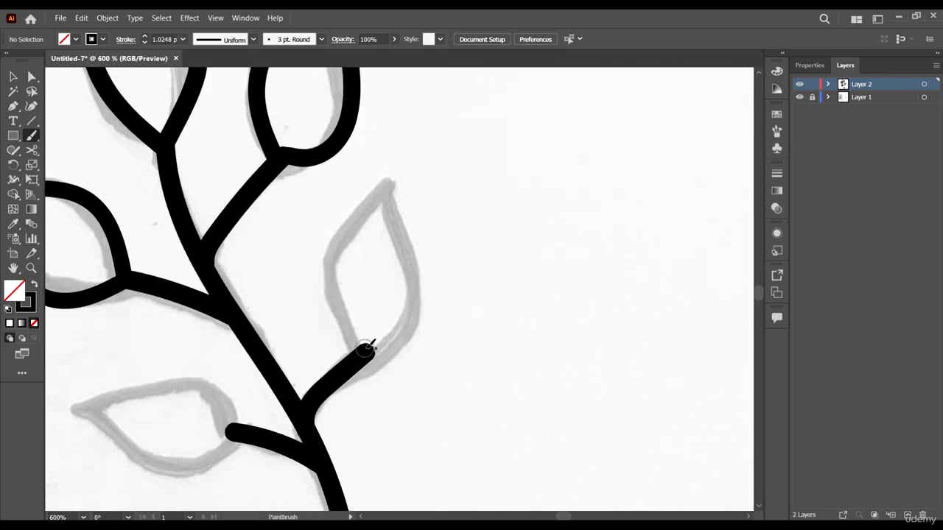
mouse_move(366, 349)
mouse_down()
mouse_move(345, 301)
mouse_move(415, 178)
mouse_move(421, 295)
mouse_move(410, 324)
mouse_move(361, 352)
mouse_up()
scroll(488, 291, down, 1)
scroll(291, 379, down, 1)
scroll(202, 378, up, 1)
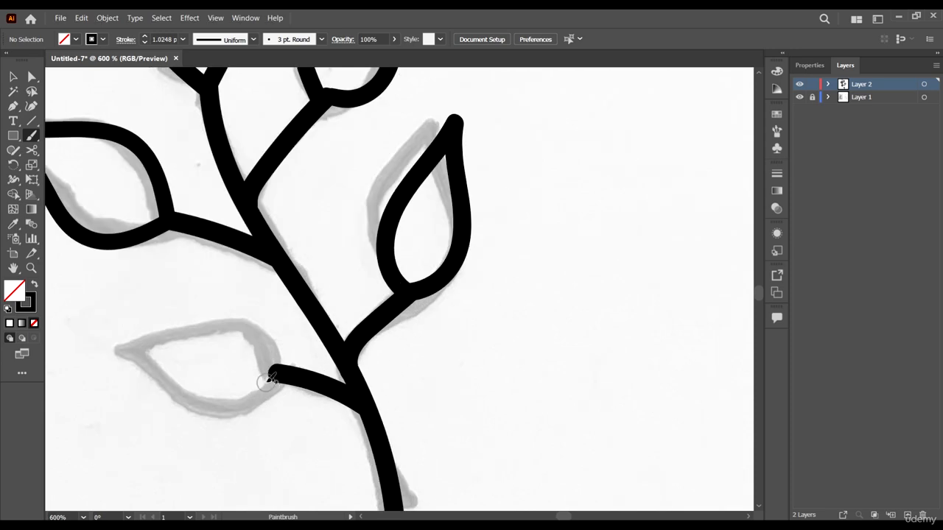
mouse_move(280, 372)
mouse_down()
mouse_move(259, 339)
mouse_move(233, 331)
mouse_move(91, 339)
mouse_move(227, 402)
mouse_move(296, 377)
mouse_up()
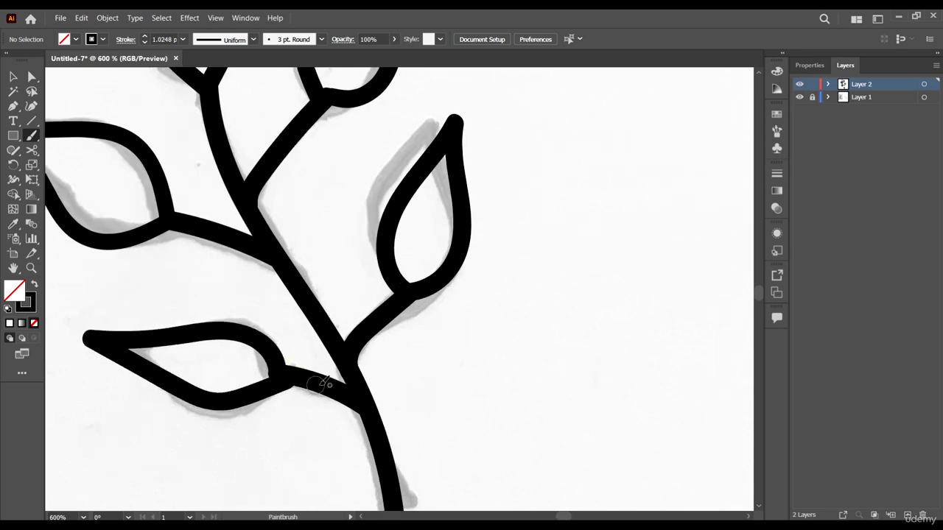
- Check all traced elements with the Layer 1 template hidden, and show the template again
scroll(434, 284, down, 5)
key(v)
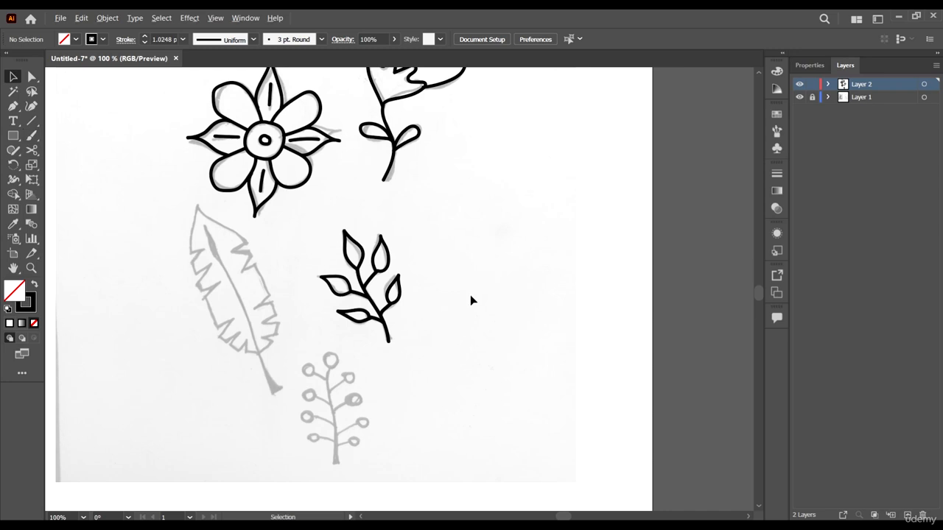
scroll(470, 295, down, 1)
click(799, 97)
scroll(485, 181, up, 3)
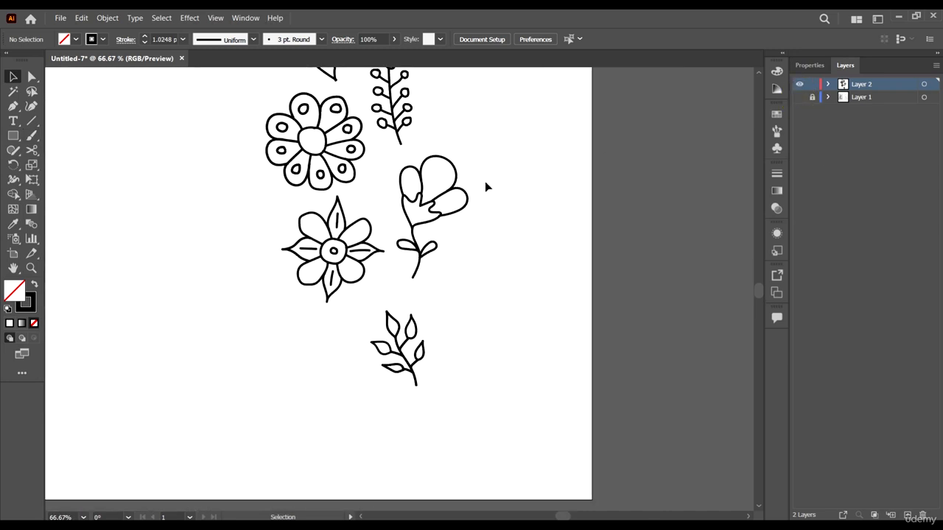
scroll(477, 185, down, 3)
scroll(438, 177, up, 3)
scroll(436, 173, up, 2)
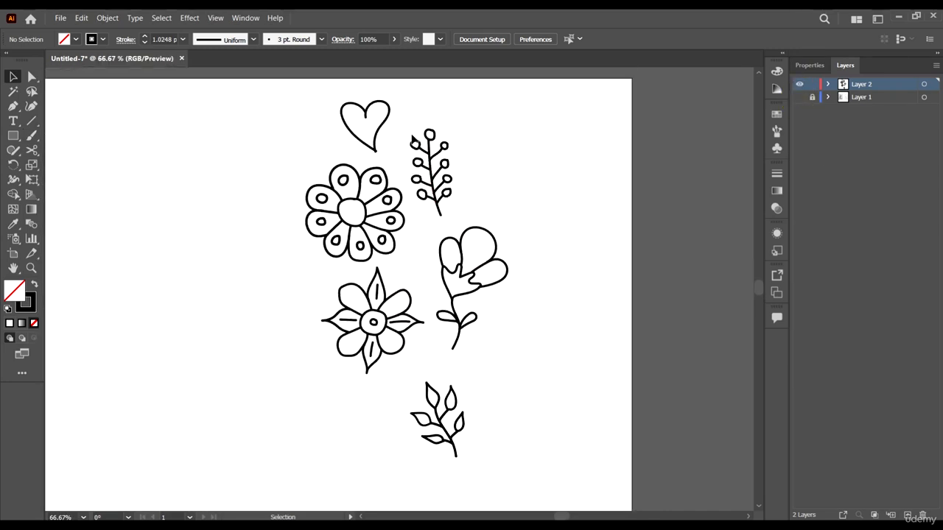
click(799, 97)
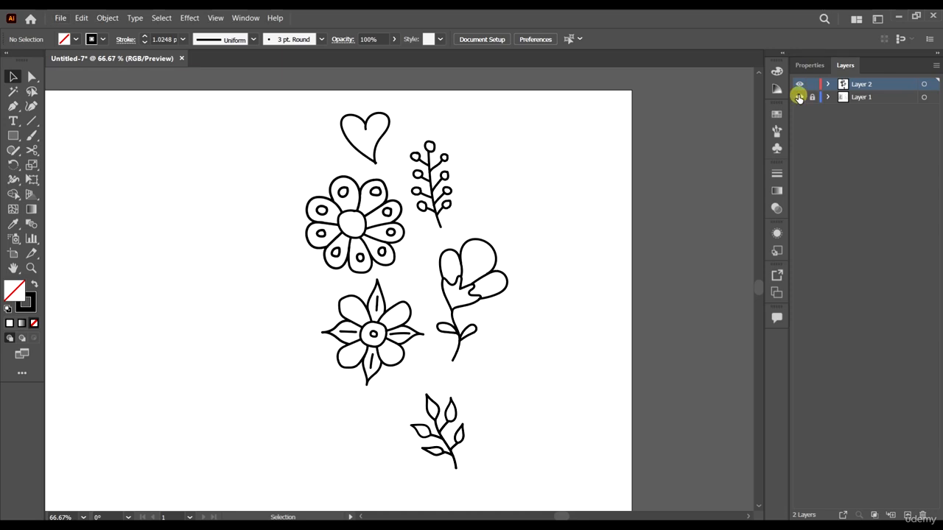
- Trace the feather's central shaft with the Paintbrush in one stroke from the upper tip down to the quill end
scroll(549, 208, down, 5)
scroll(380, 207, down, 1)
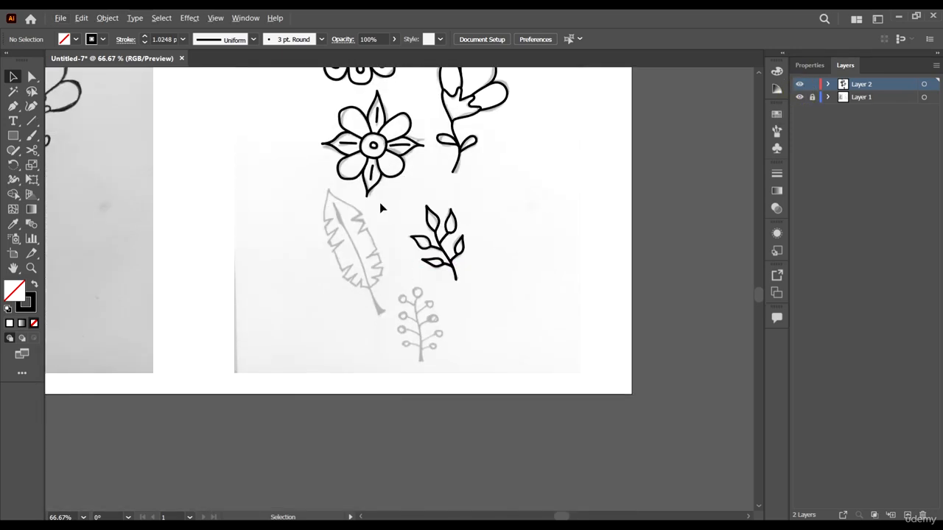
scroll(341, 214, up, 3)
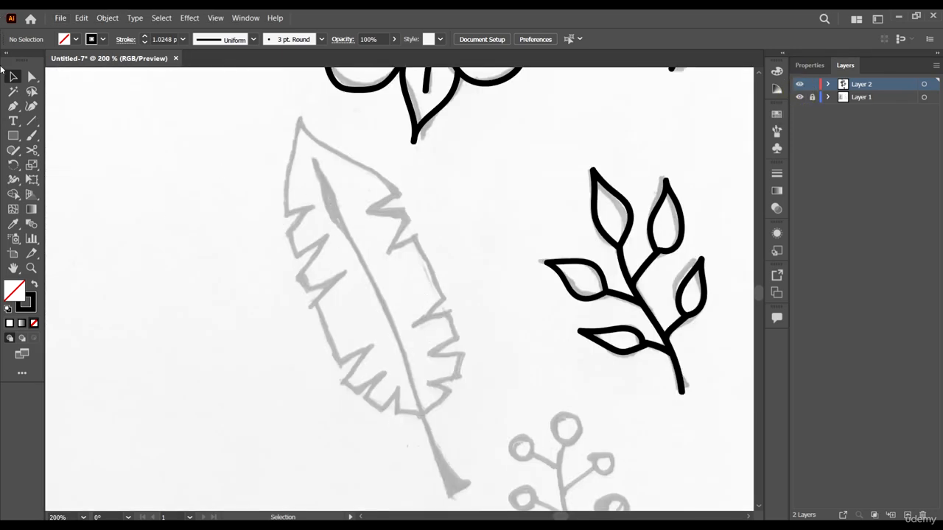
click(32, 136)
scroll(325, 158, down, 1)
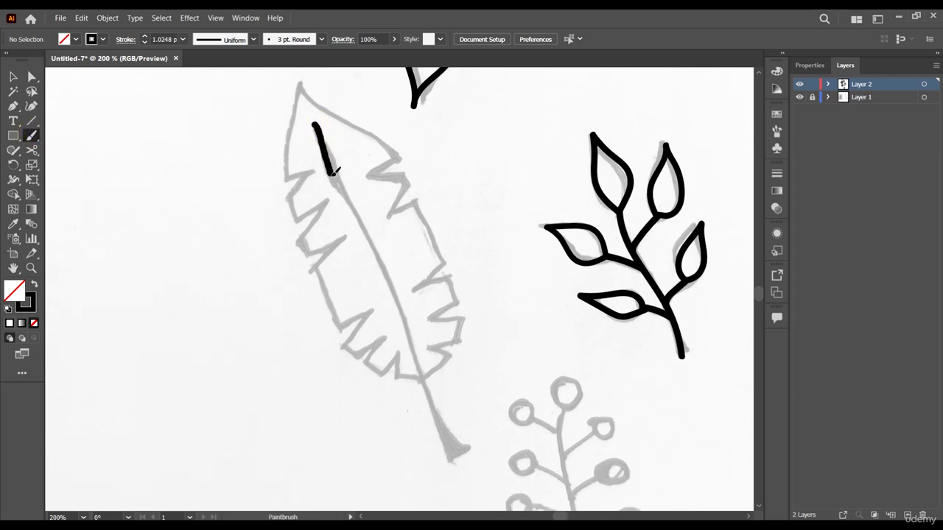
drag(333, 172, 376, 256)
drag(395, 296, 449, 466)
key(ctrl+z)
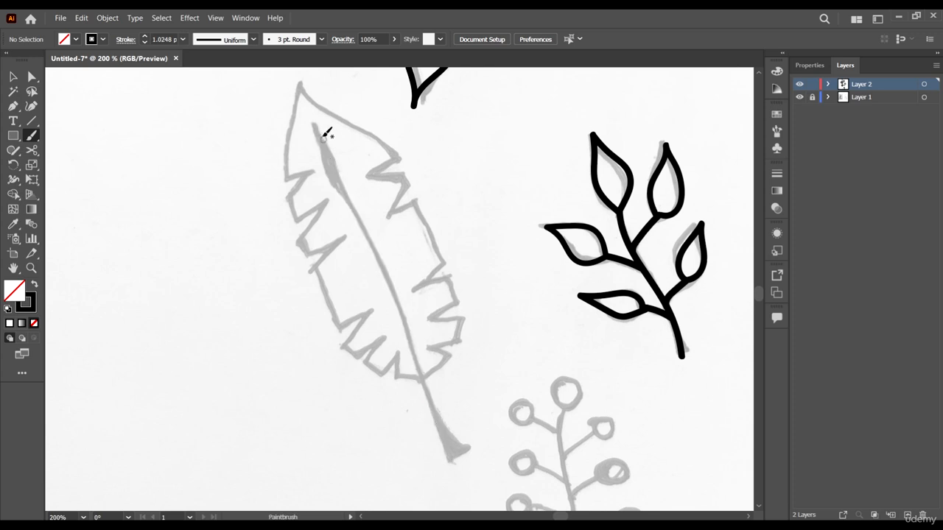
mouse_move(314, 121)
mouse_down()
mouse_move(334, 177)
mouse_move(372, 233)
mouse_move(422, 375)
mouse_move(471, 458)
mouse_up()
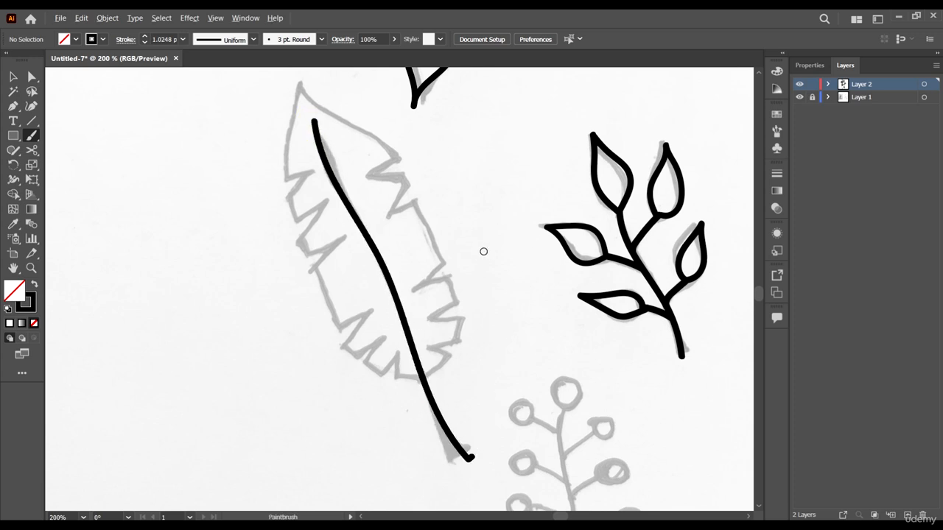
- Thicken the lower end of the feather's shaft with a second Paintbrush stroke and check it with the Layer 1 template hidden
scroll(483, 251, down, 3)
scroll(471, 376, up, 4)
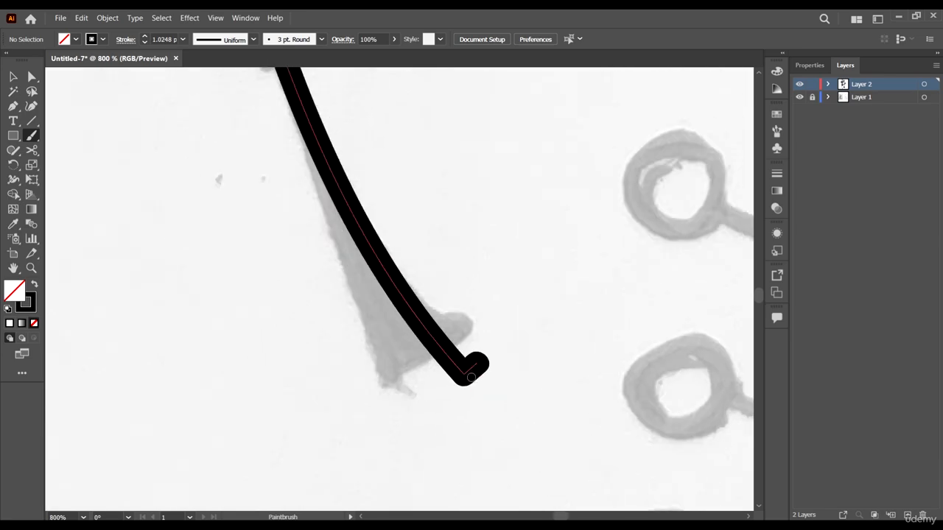
mouse_move(476, 364)
mouse_down()
mouse_move(427, 313)
mouse_move(355, 198)
mouse_up()
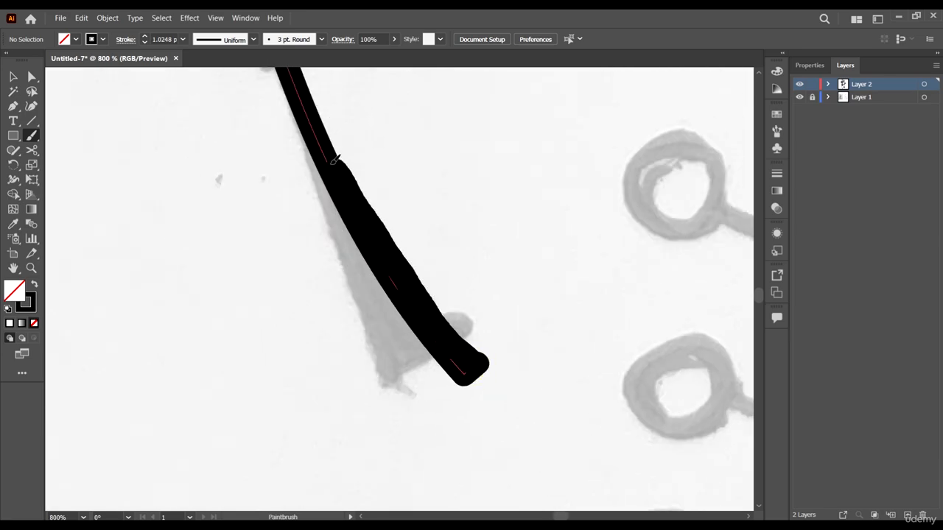
drag(320, 142, 319, 142)
scroll(465, 297, down, 5)
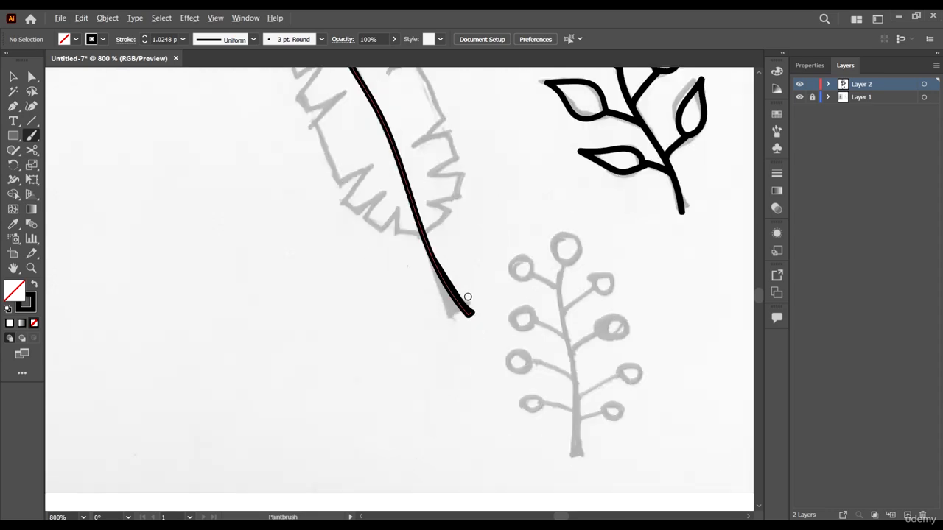
scroll(542, 255, up, 2)
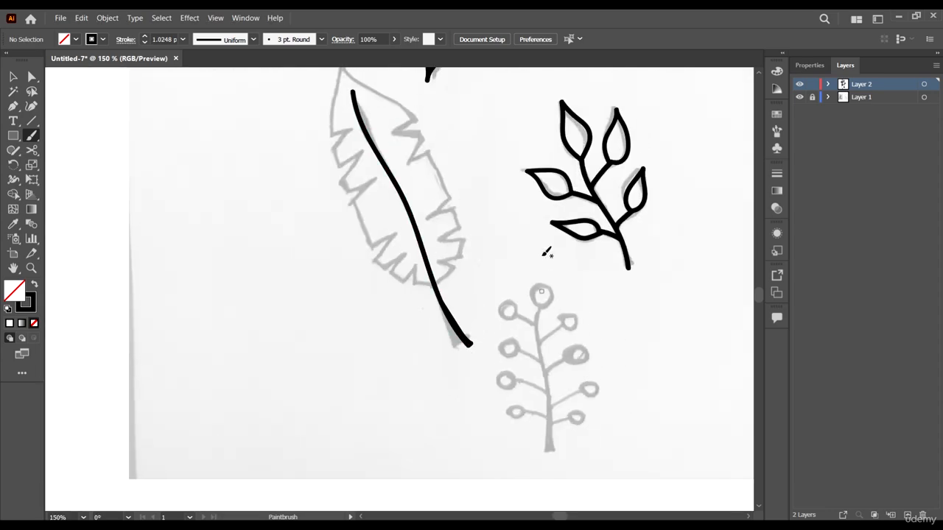
click(800, 96)
click(800, 96)
- Trace the feather's notched left edge with the Paintbrush from the tip down to the shaft
scroll(375, 102, up, 3)
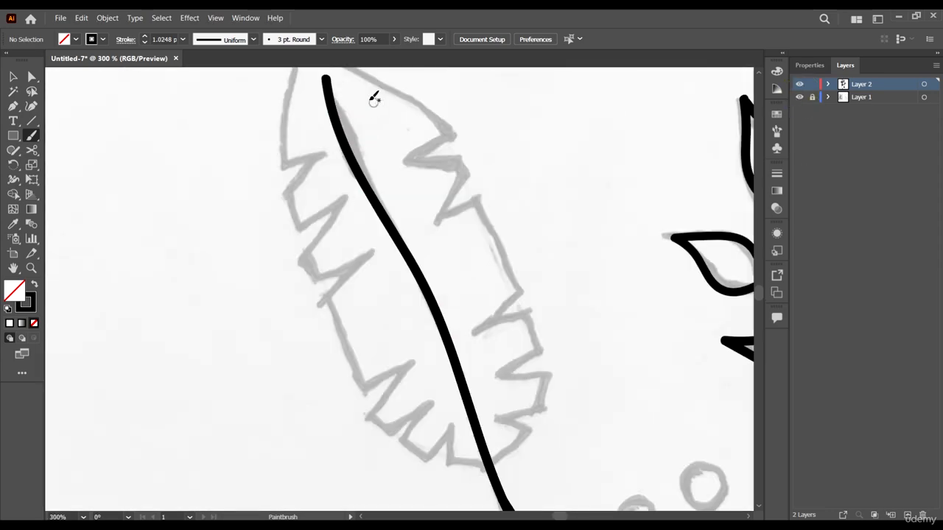
scroll(374, 98, down, 3)
scroll(314, 94, up, 3)
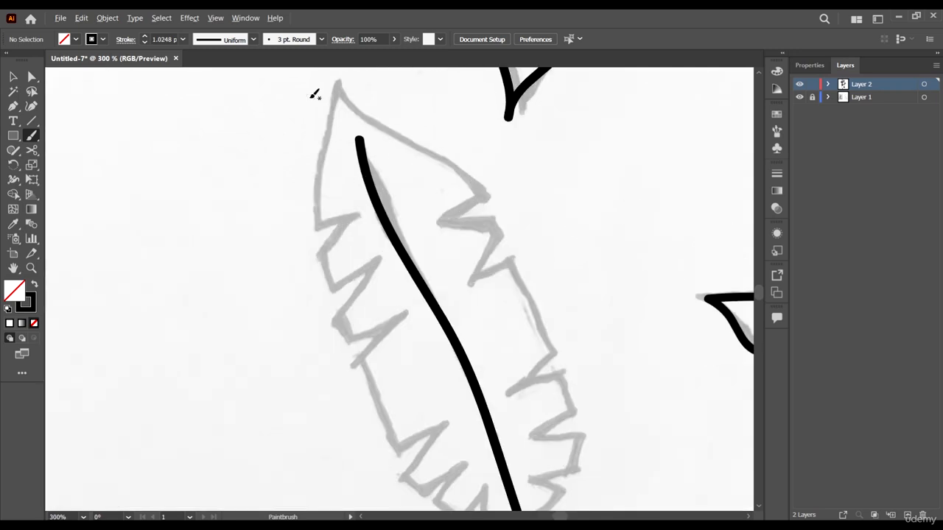
scroll(338, 104, down, 2)
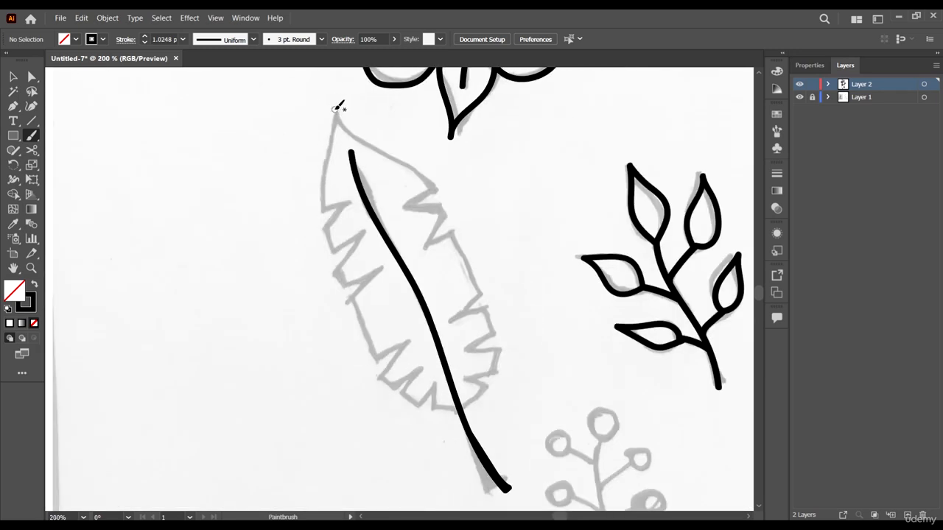
drag(332, 123, 317, 184)
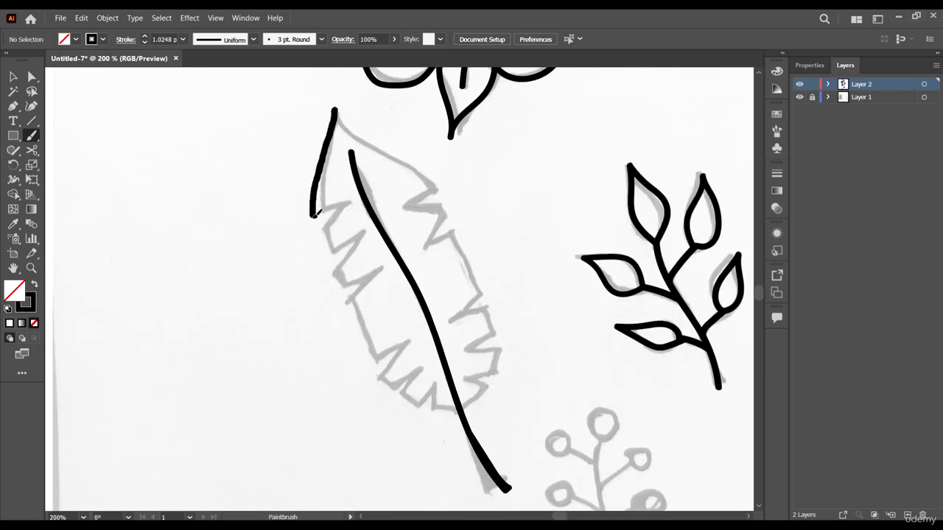
drag(324, 232, 335, 269)
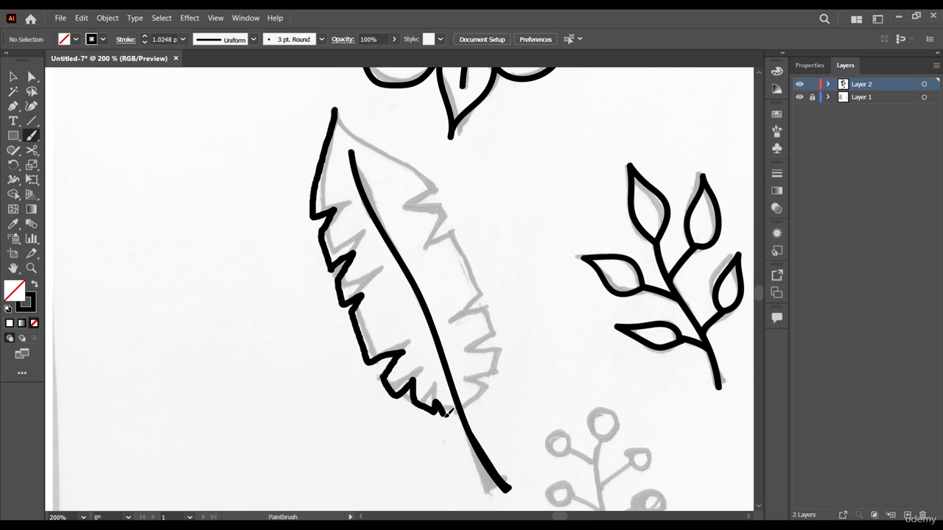
drag(462, 415, 461, 417)
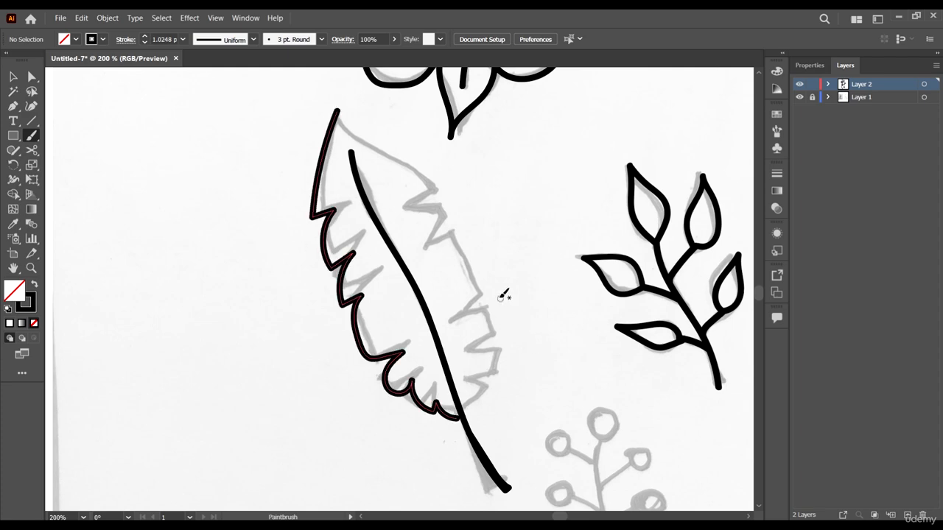
- Try to trace the upper part of the feather's right edge from the tip, and undo the stroke
scroll(498, 292, down, 2)
click(13, 76)
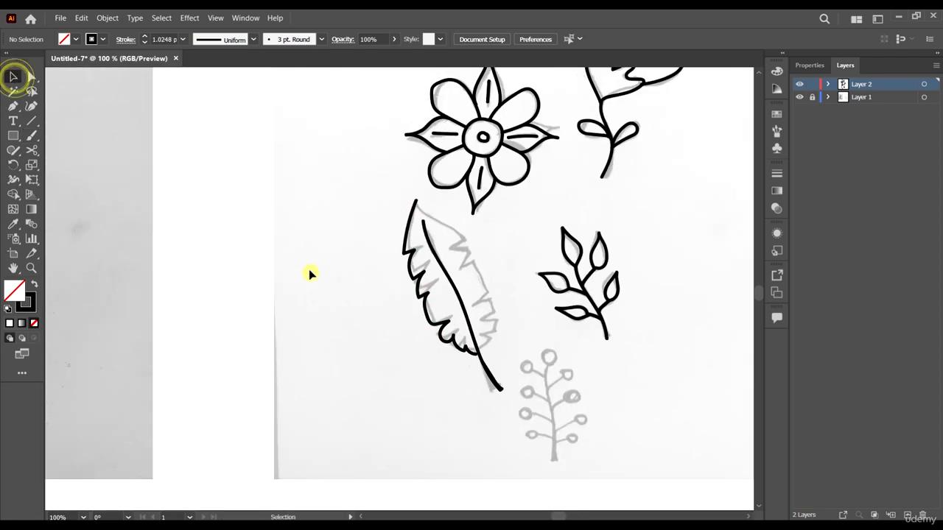
scroll(484, 253, up, 2)
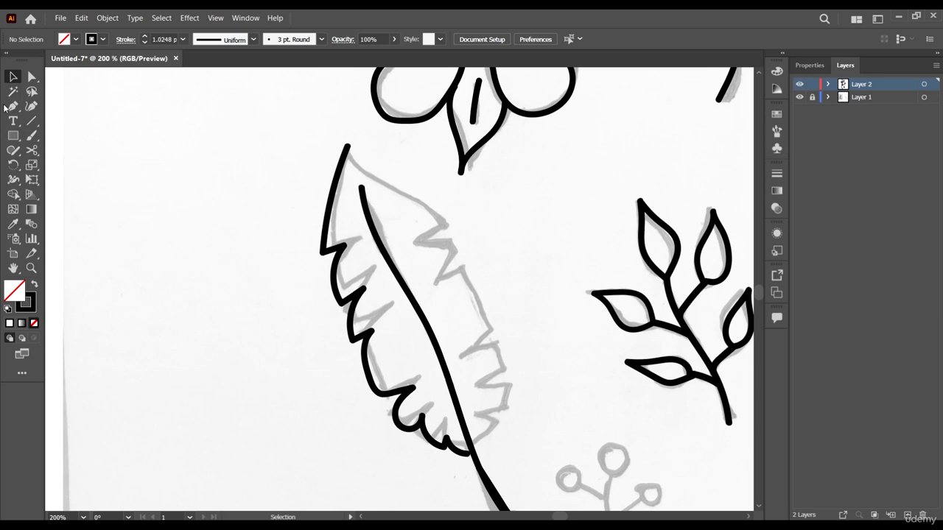
click(32, 136)
scroll(329, 126, up, 1)
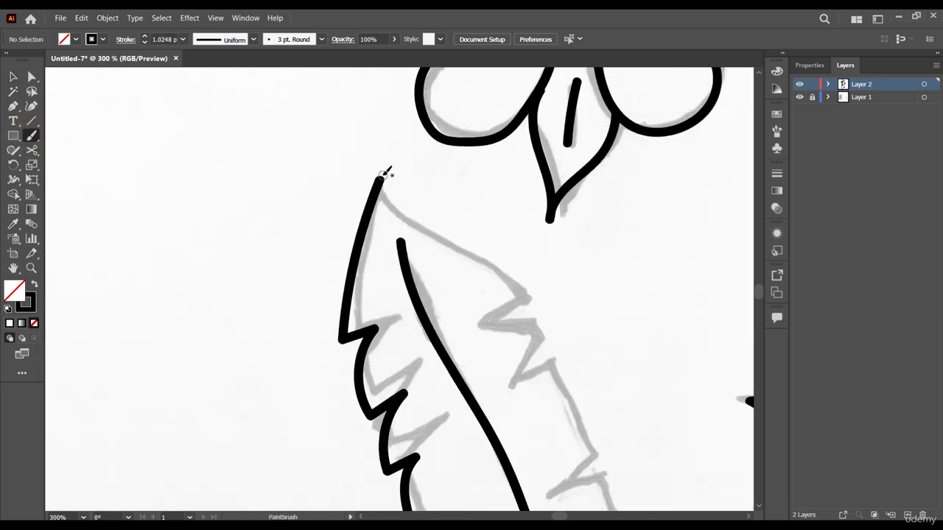
mouse_move(379, 179)
mouse_down()
mouse_move(402, 217)
mouse_move(497, 262)
mouse_move(513, 290)
mouse_move(492, 322)
mouse_move(536, 317)
mouse_move(544, 338)
mouse_move(525, 368)
mouse_move(554, 357)
mouse_move(597, 450)
mouse_move(562, 478)
mouse_up()
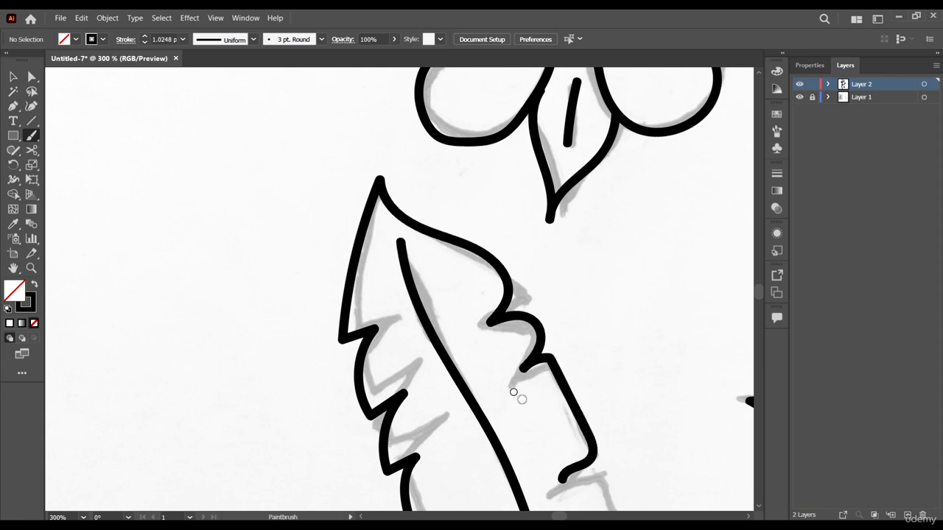
scroll(514, 393, down, 3)
scroll(595, 455, down, 2)
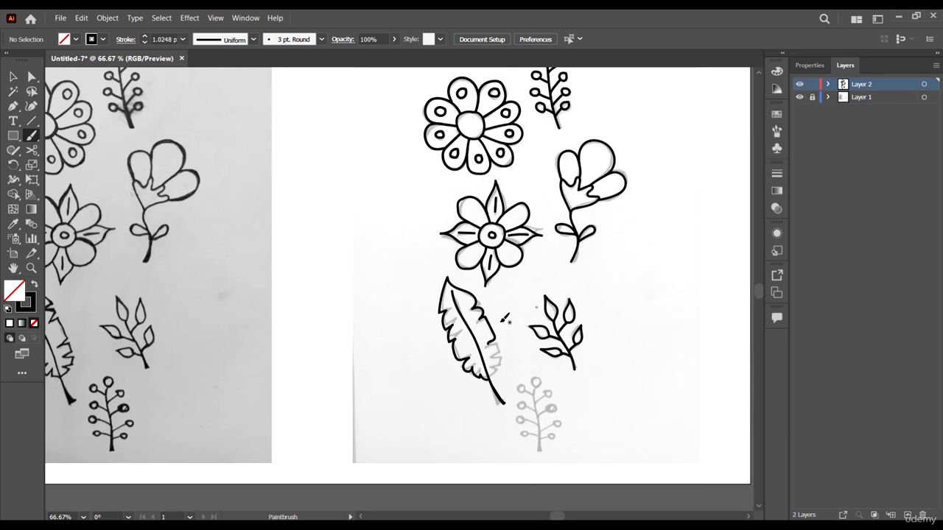
scroll(502, 324, up, 4)
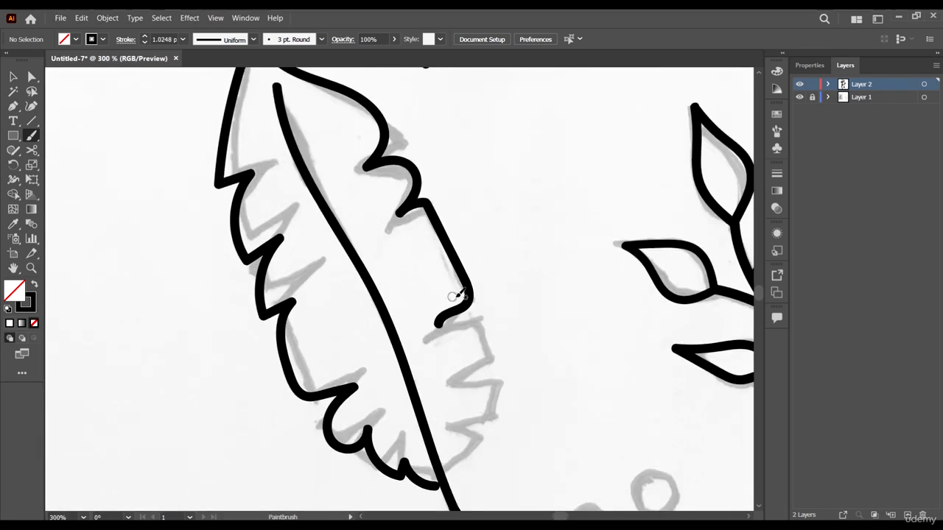
key(ctrl+z)
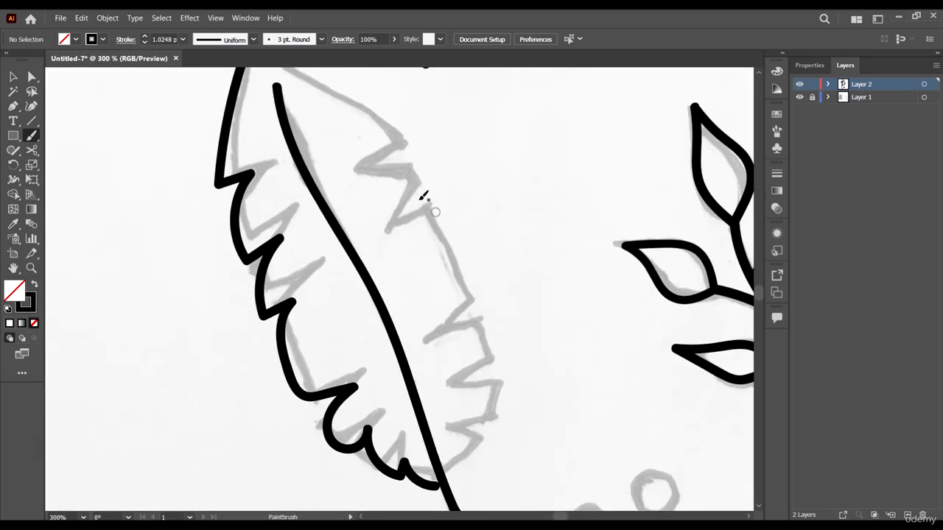
- Trace the feather's whole notched right edge with the Paintbrush from the tip down to near the shaft
scroll(295, 143, down, 3)
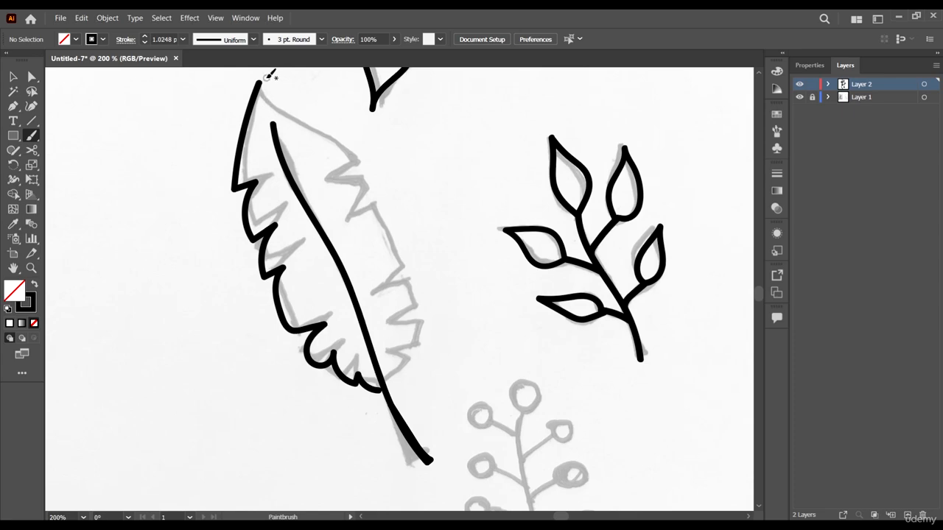
mouse_move(259, 81)
mouse_down()
mouse_move(366, 156)
mouse_move(336, 170)
mouse_up()
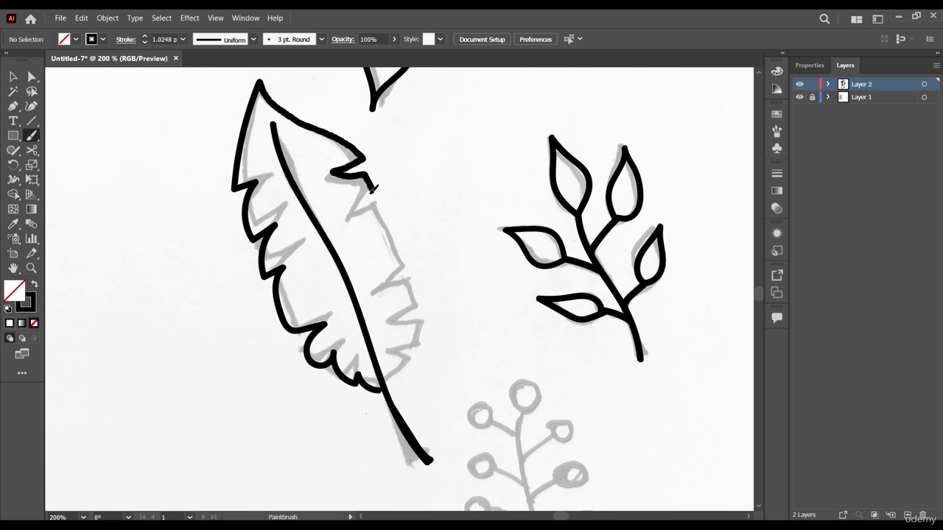
drag(382, 205, 406, 254)
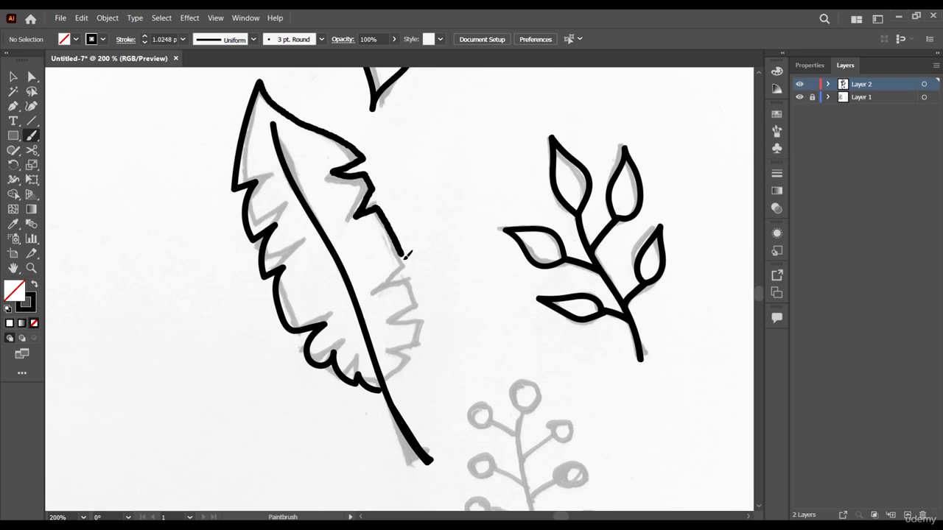
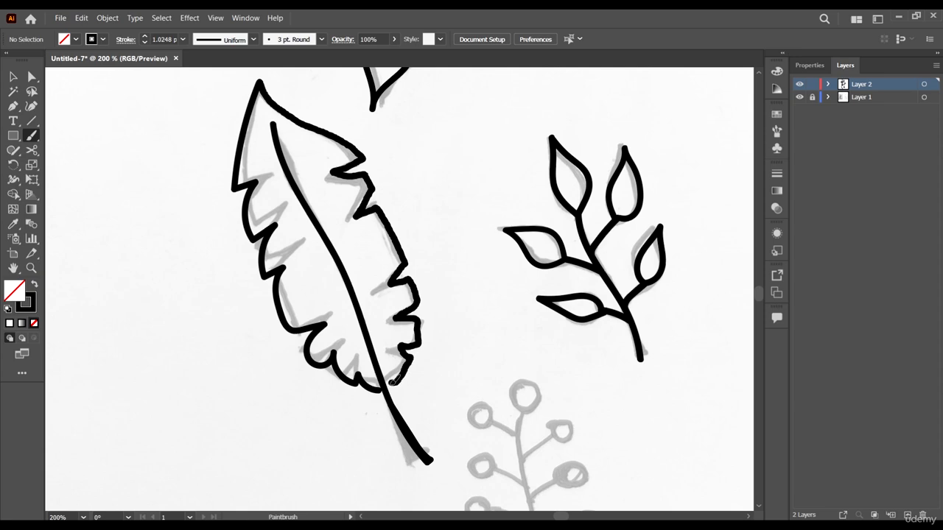
drag(394, 381, 395, 380)
scroll(435, 342, down, 1)
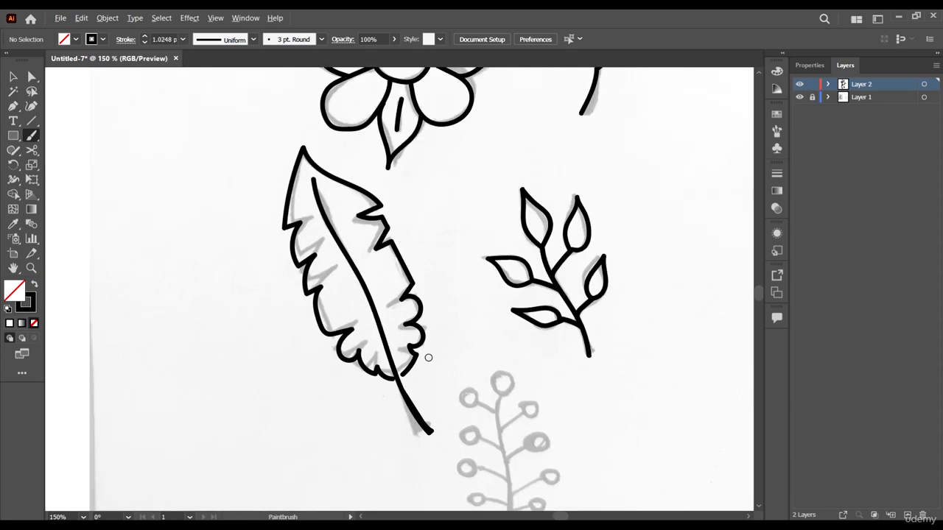
- Move the lower end anchor of the feather's right edge onto the shaft with Direct Selection to close the gap
scroll(426, 359, up, 3)
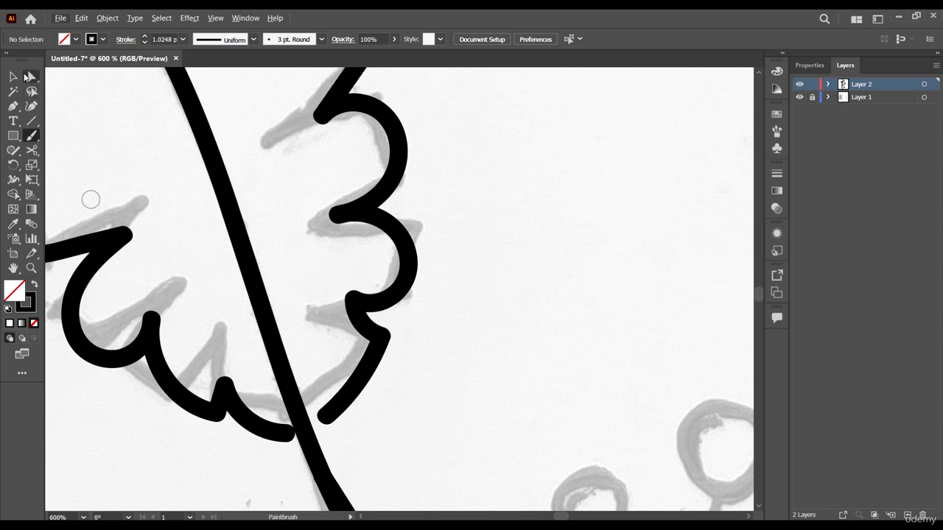
click(32, 76)
scroll(375, 353, down, 2)
scroll(375, 353, up, 3)
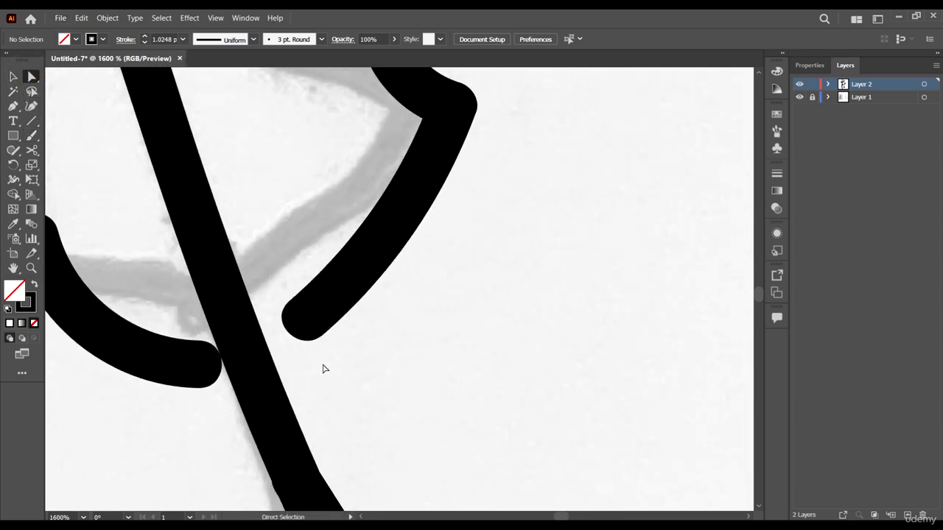
drag(299, 282, 299, 284)
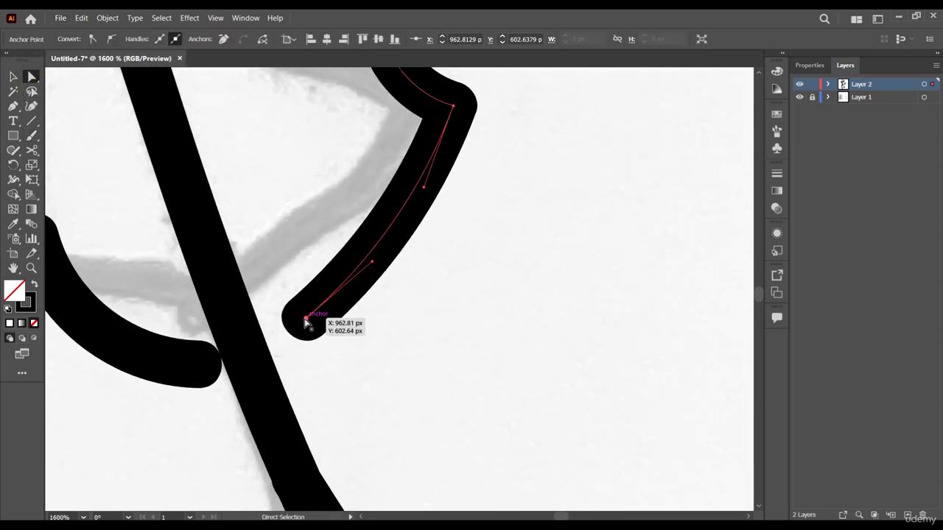
drag(309, 322, 257, 356)
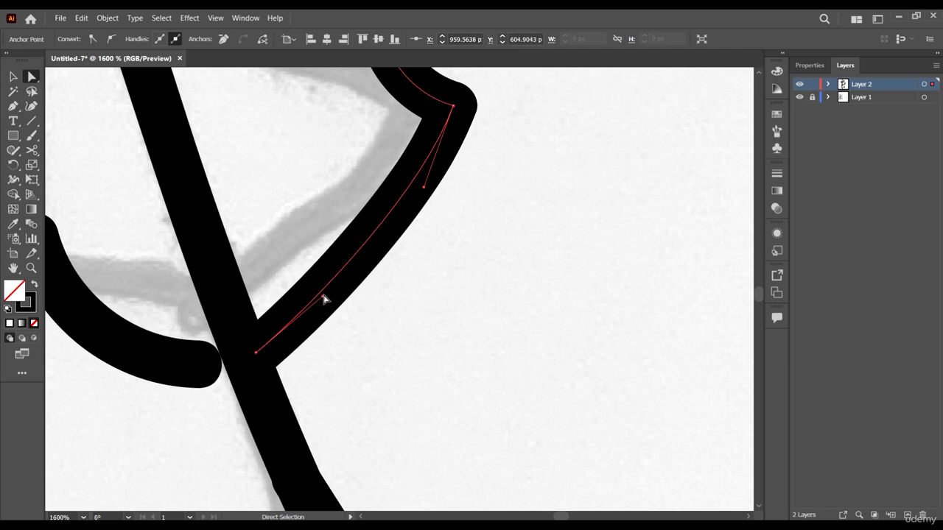
- Adjust the direction handle of the right edge's end anchor so its last segment curves outward into the shaft
drag(322, 297, 330, 308)
key(ctrl+z)
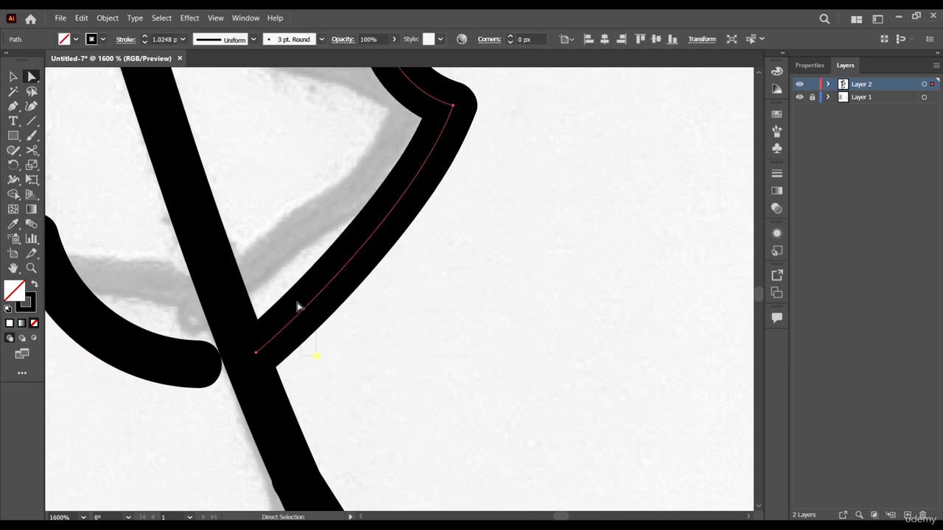
click(258, 353)
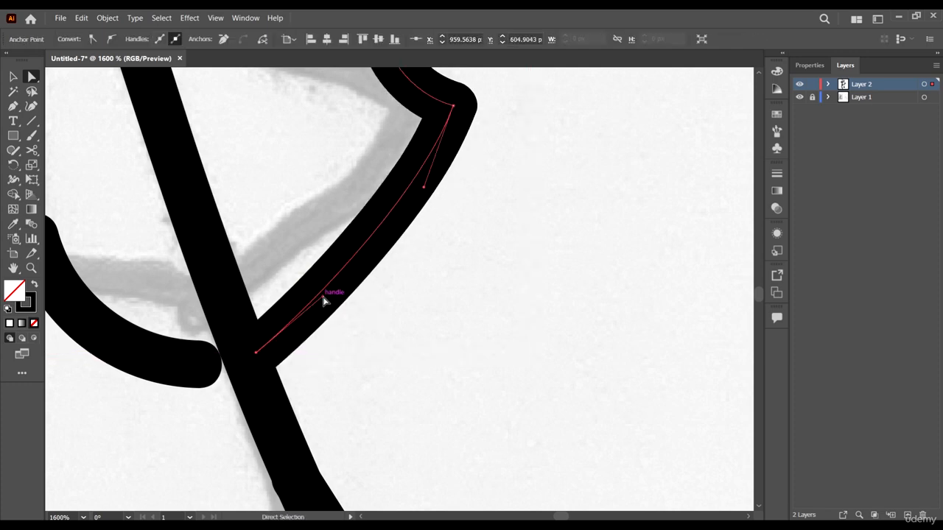
drag(321, 297, 339, 311)
- Move the lower end anchor of the feather's left edge onto the shaft so it meets the right edge
key(ctrl+minus)
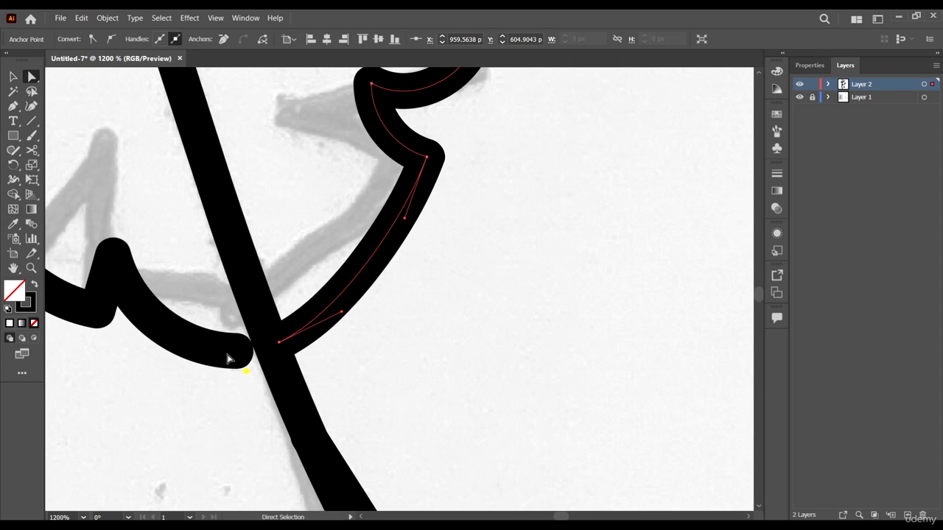
click(237, 354)
mouse_move(237, 355)
mouse_down()
mouse_move(262, 360)
mouse_move(271, 343)
mouse_up()
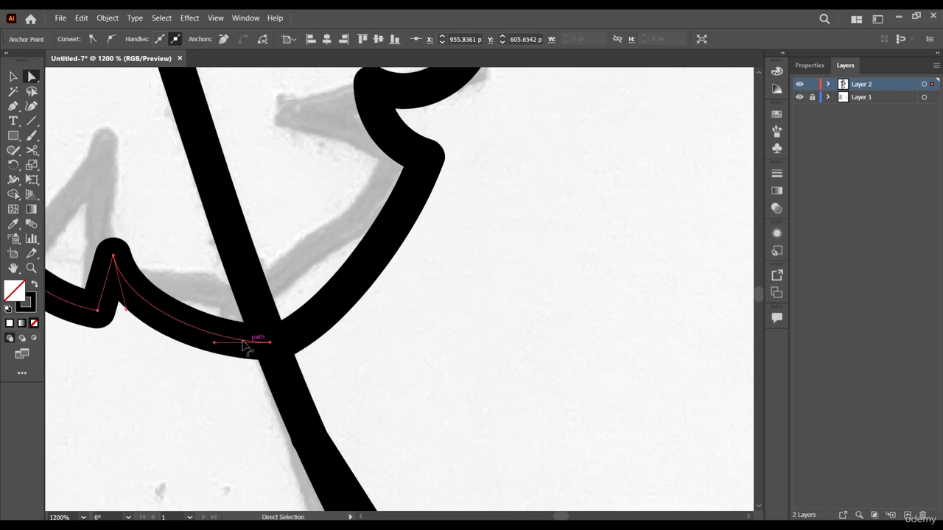
- Adjust the direction handle of the feather's left edge end anchor so the last segment curves into the shaft, and deselect the path
drag(215, 344, 216, 363)
scroll(308, 314, down, 4)
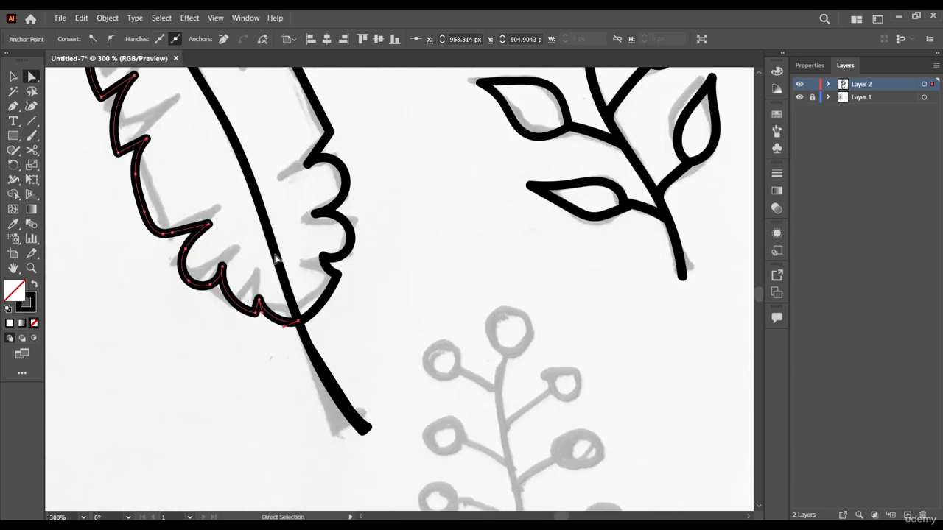
scroll(344, 251, down, 3)
scroll(269, 179, up, 2)
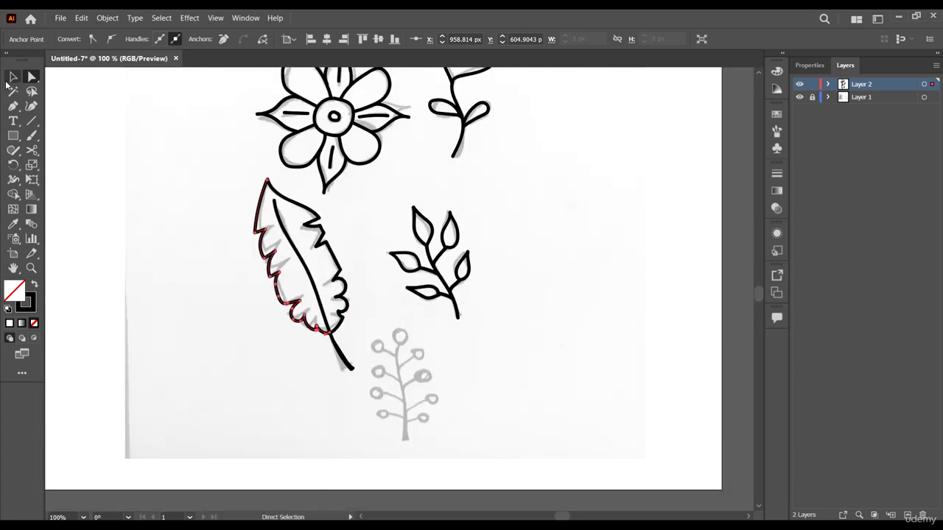
click(13, 77)
click(174, 184)
scroll(464, 291, up, 2)
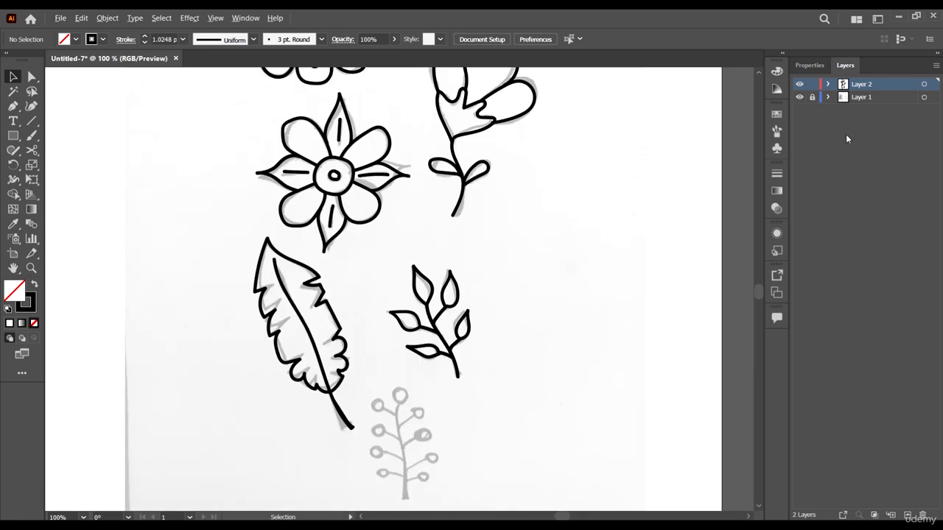
- Hide Layer 1 and examine the redrawn elements on the artboard without the scanned sketch behind them
click(801, 98)
scroll(402, 294, down, 4)
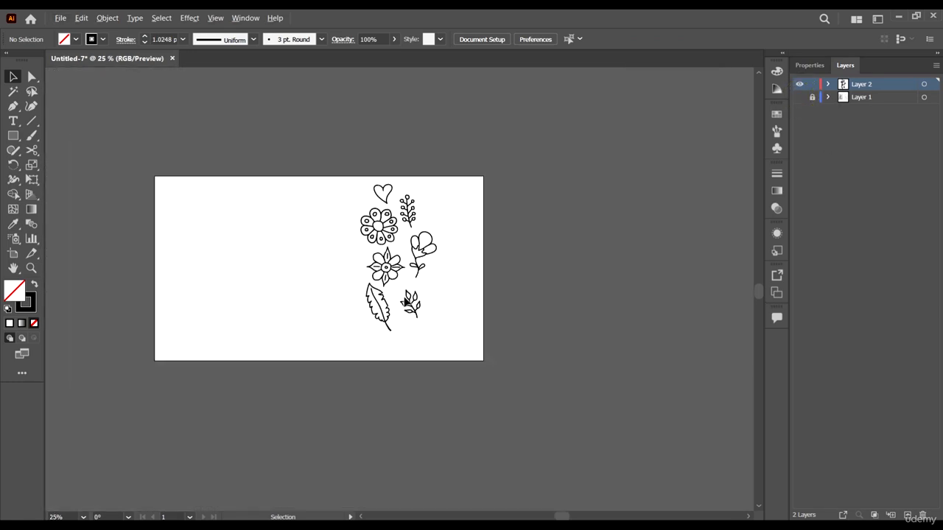
scroll(406, 298, up, 3)
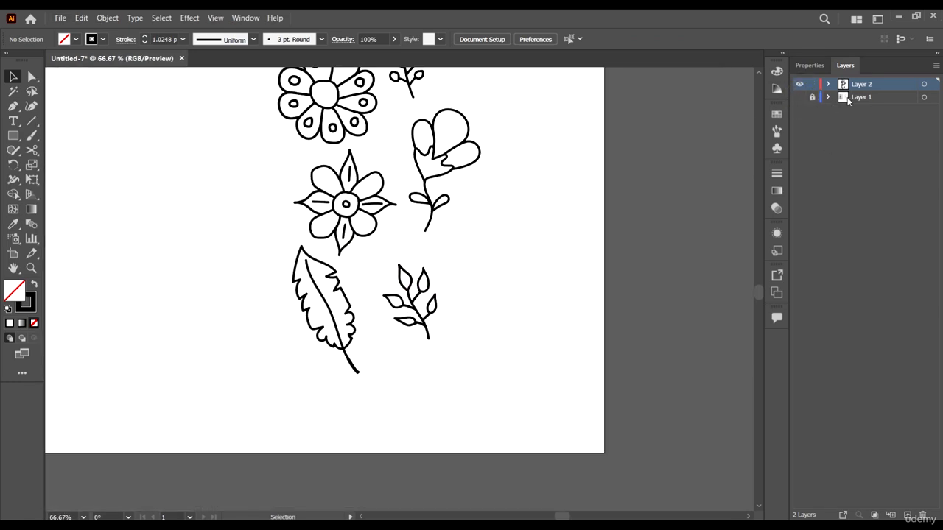
scroll(431, 288, up, 3)
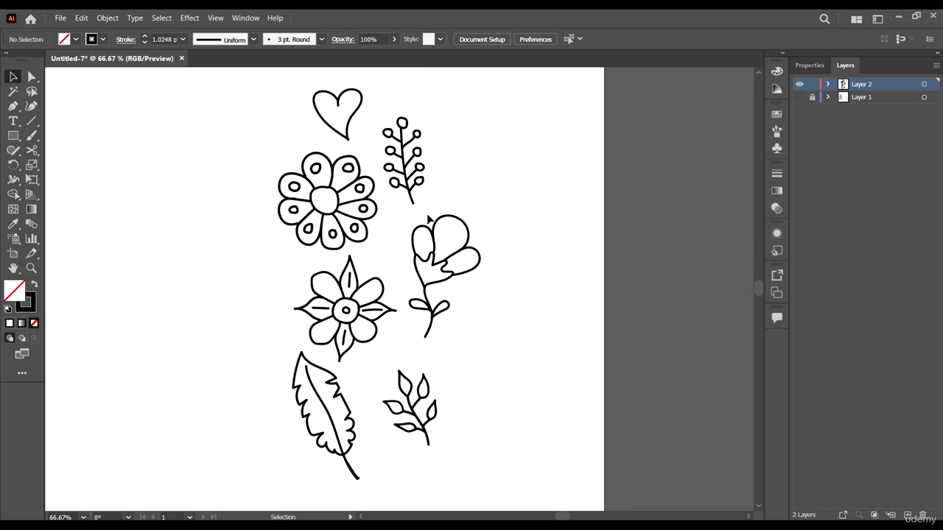
scroll(427, 216, down, 2)
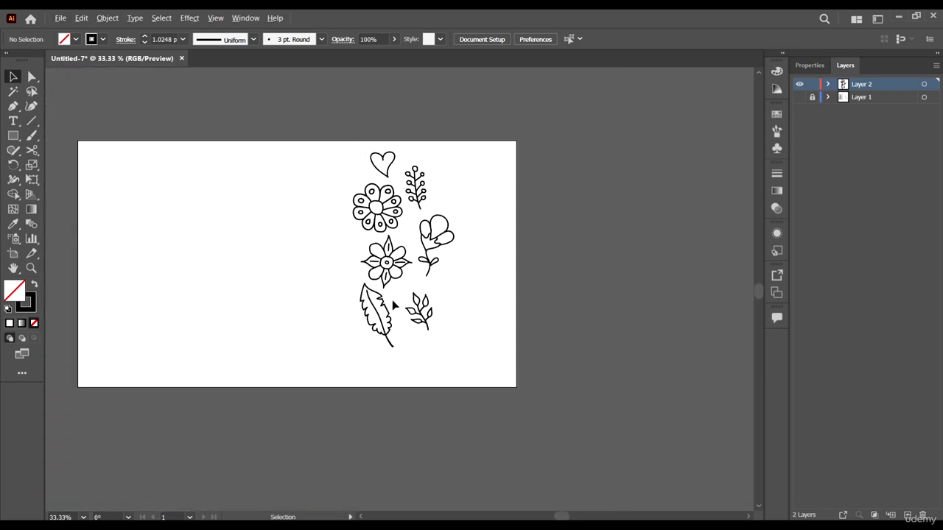
scroll(393, 302, up, 2)
scroll(342, 191, down, 2)
scroll(344, 184, up, 2)
drag(325, 129, 454, 363)
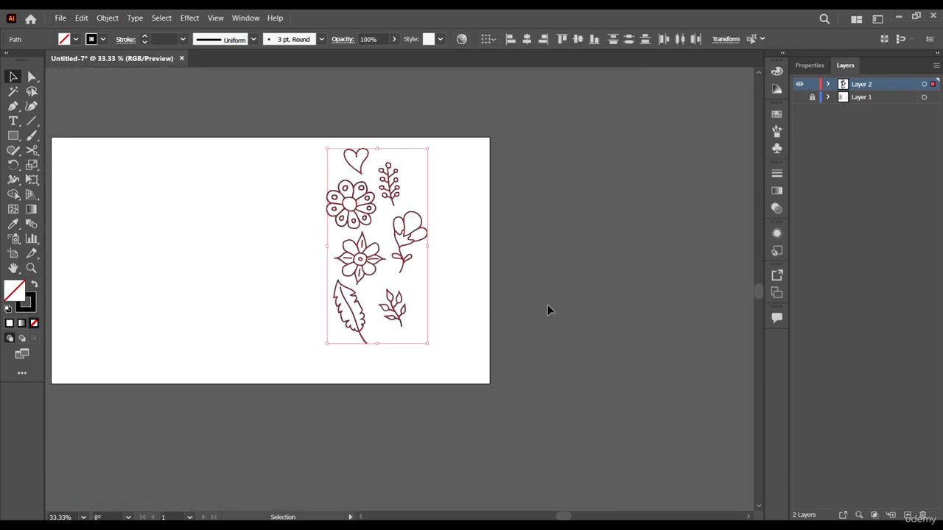
click(547, 309)
scroll(249, 292, left, 2)
scroll(418, 263, up, 1)
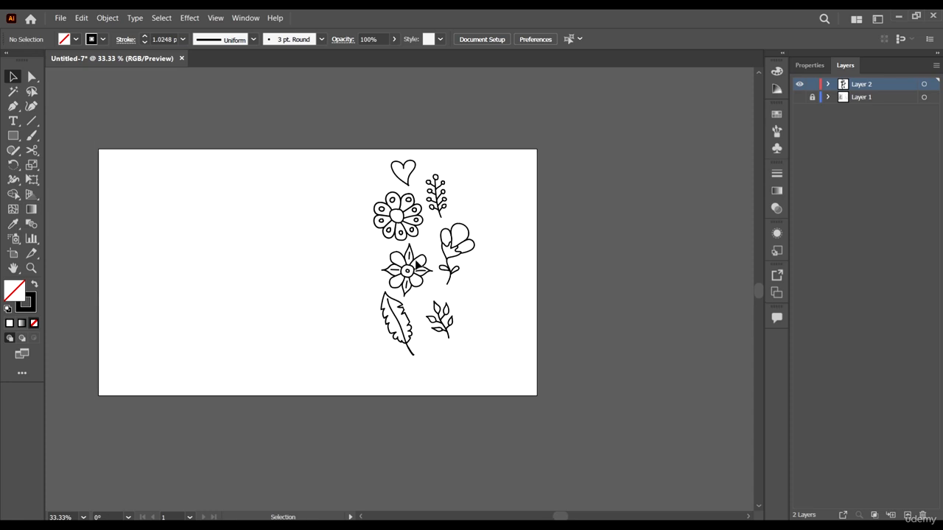
scroll(416, 263, left, 1)
- Show and unlock Layer 1 and select the original dark gray scan beside the traced drawings
click(799, 98)
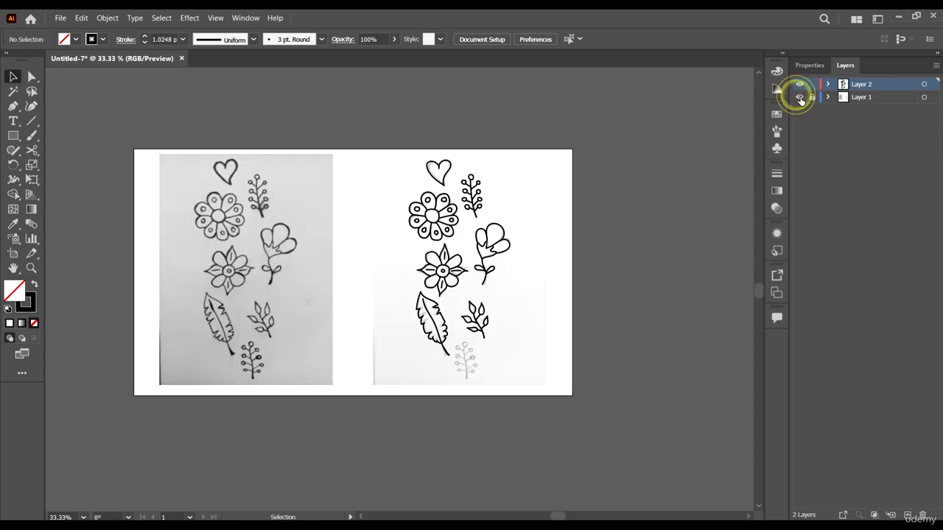
click(813, 97)
click(249, 239)
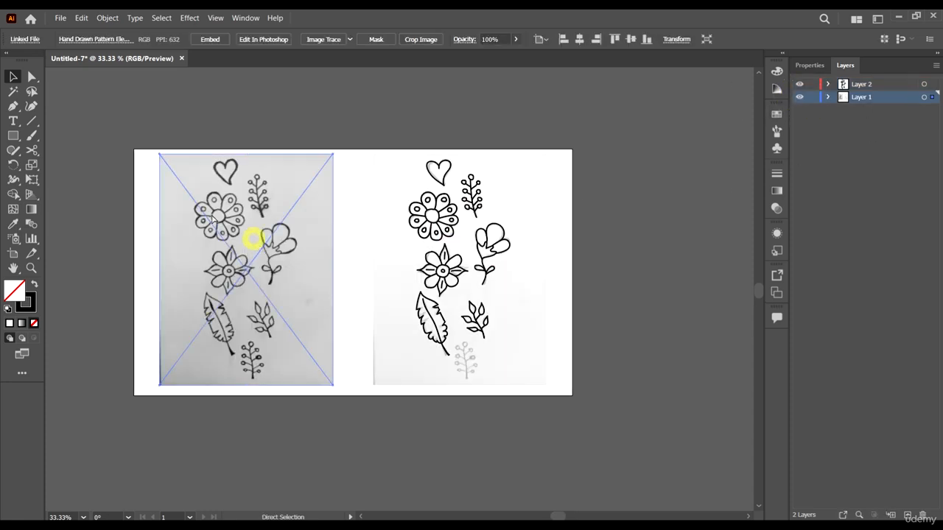
scroll(217, 215, left, 1)
scroll(210, 217, up, 1)
scroll(326, 259, right, 1)
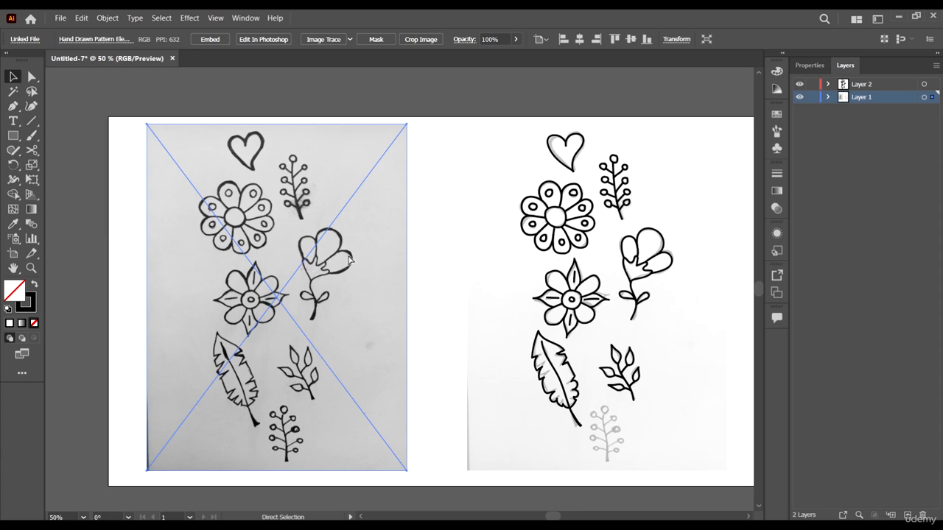
scroll(196, 179, up, 1)
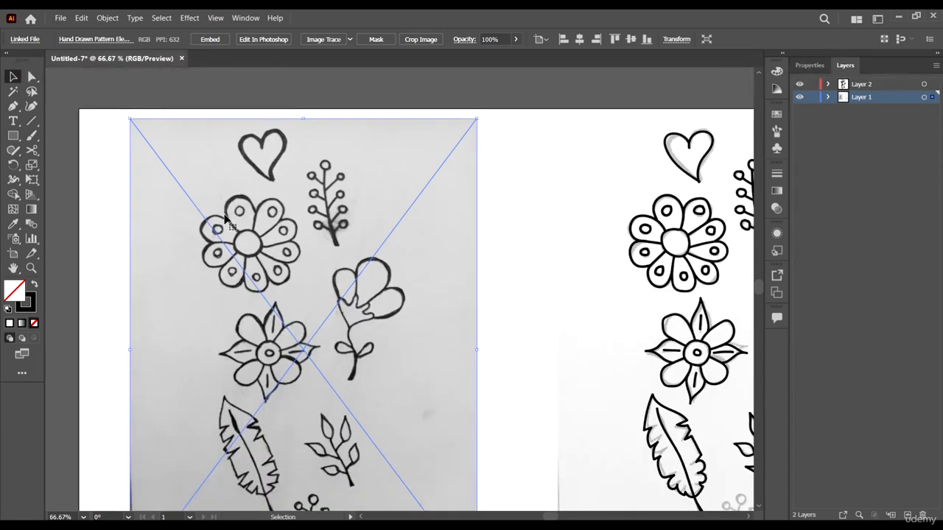
scroll(342, 179, down, 1)
click(464, 173)
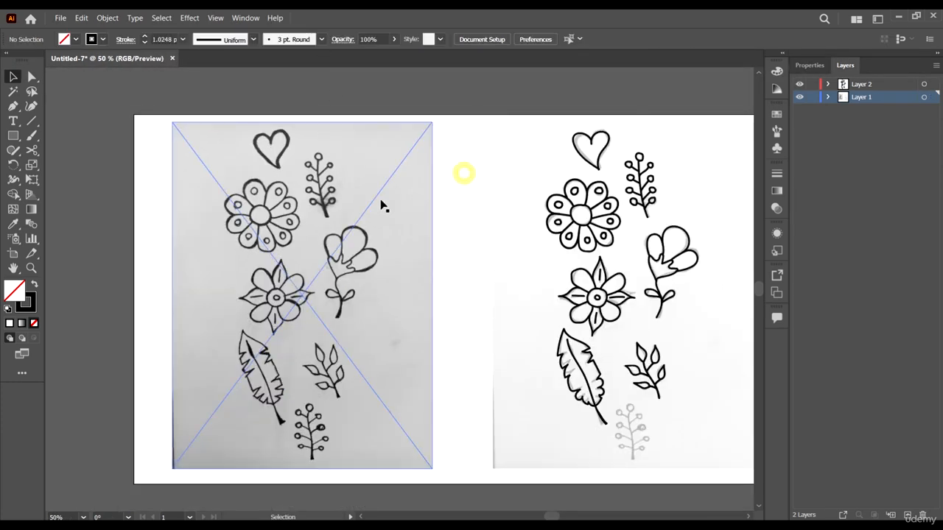
scroll(362, 200, right, 2)
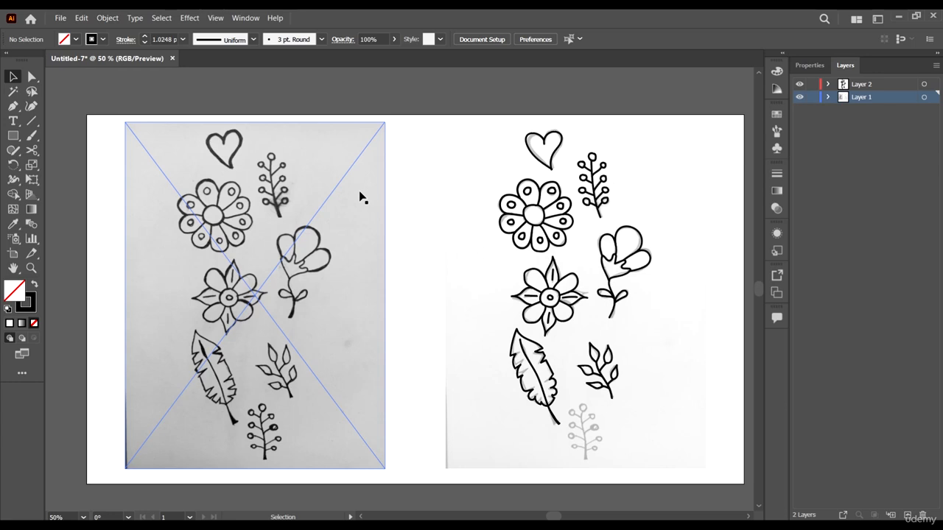
click(359, 199)
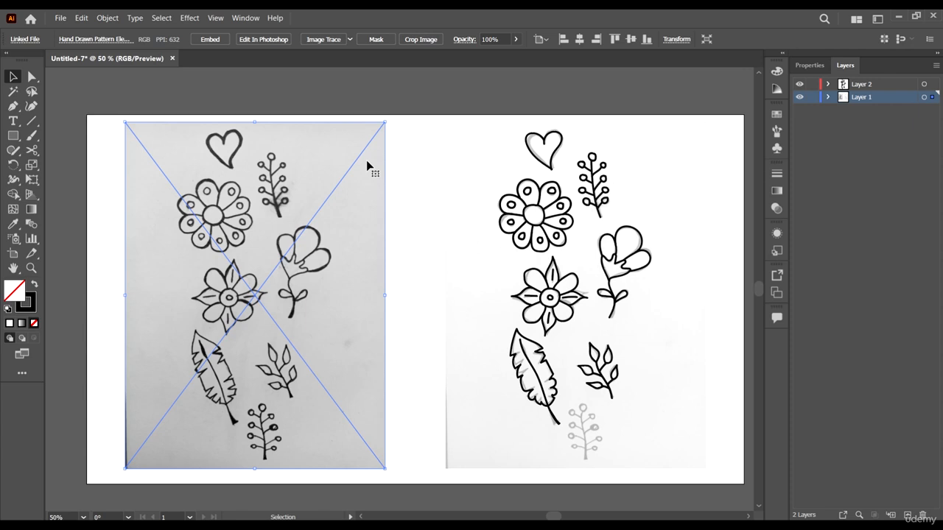
click(410, 129)
click(326, 185)
- Make an Image Trace of the selected scan and accept continuing with the large image
click(82, 19)
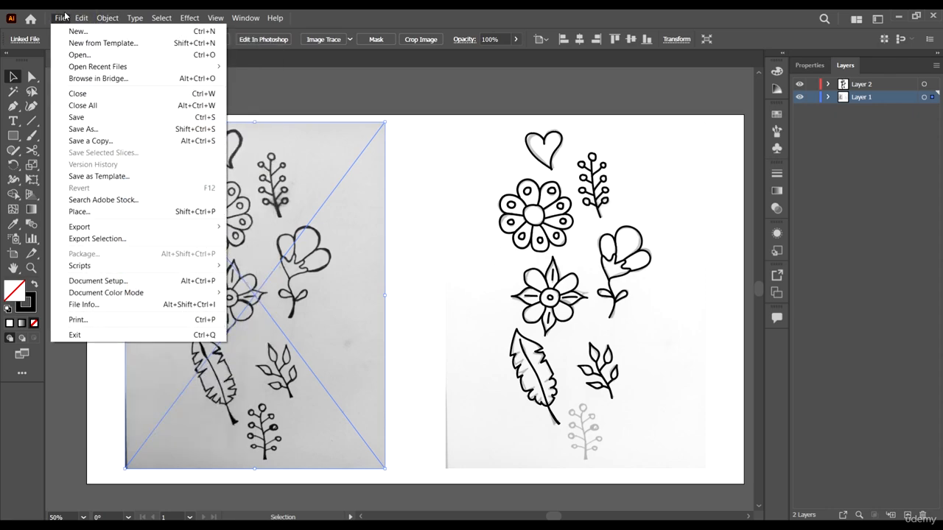
mouse_move(104, 18)
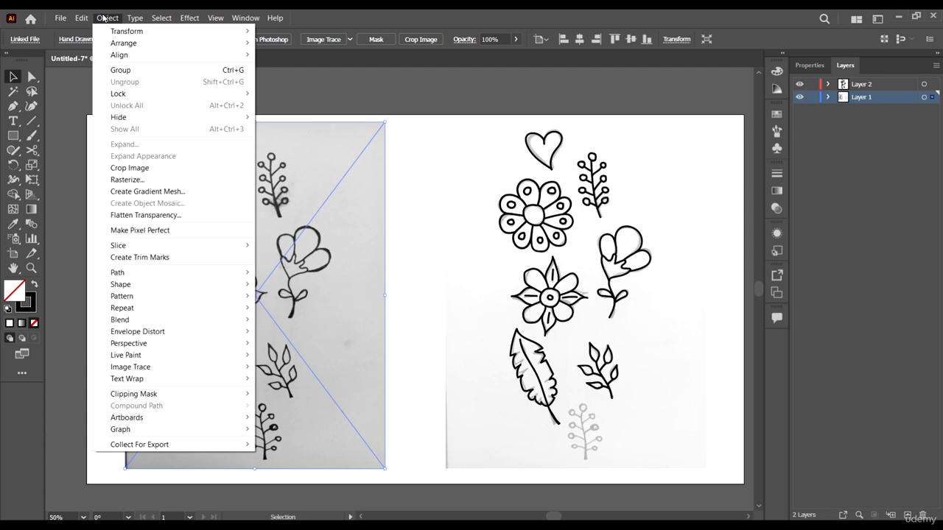
mouse_move(155, 366)
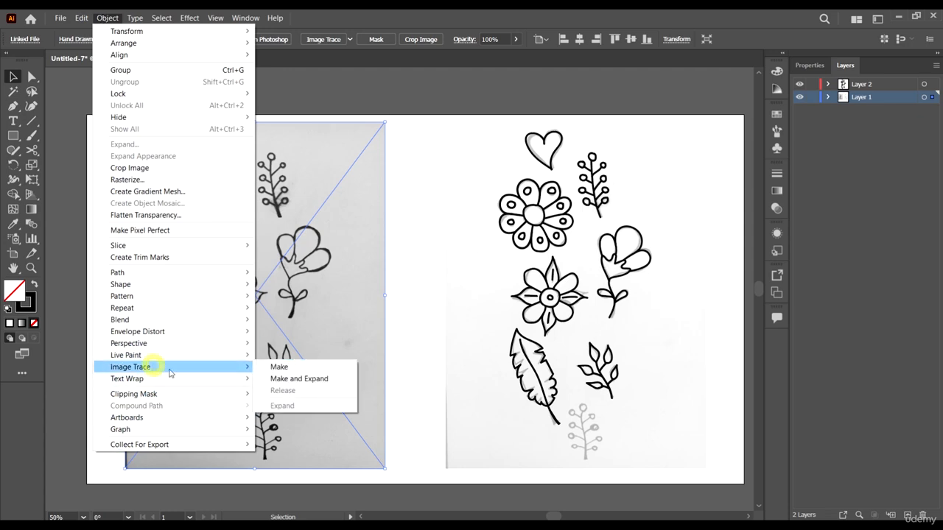
click(279, 366)
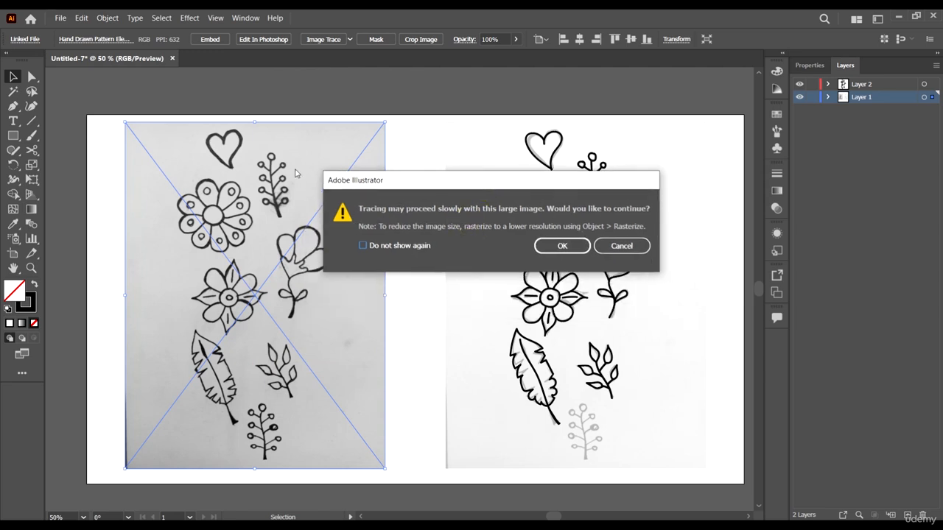
click(562, 250)
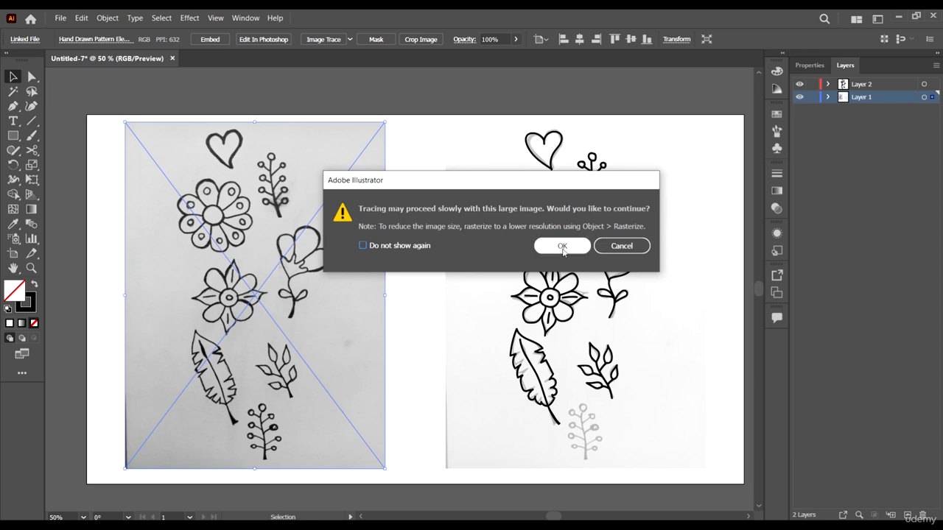
click(562, 249)
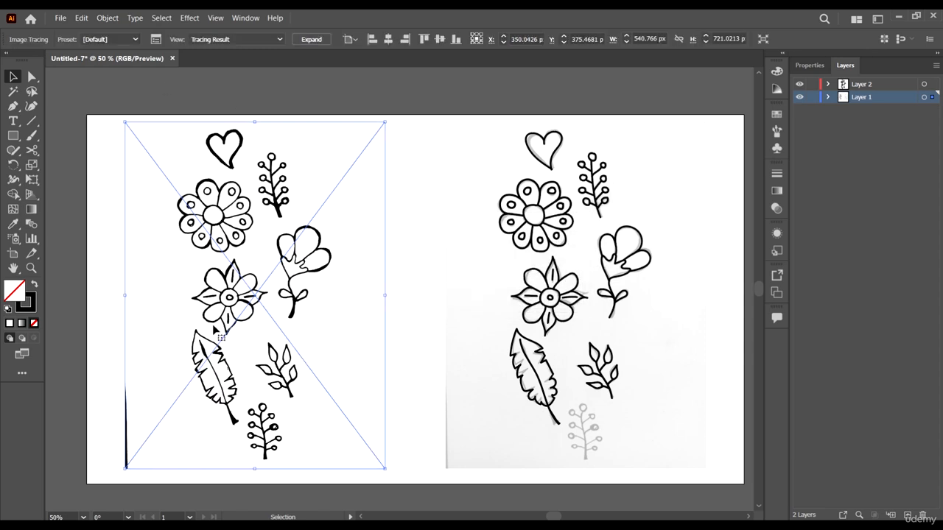
- Examine the traced flowers, leaves and twigs up close and undo the Image Trace of the scan
scroll(212, 152, up, 3)
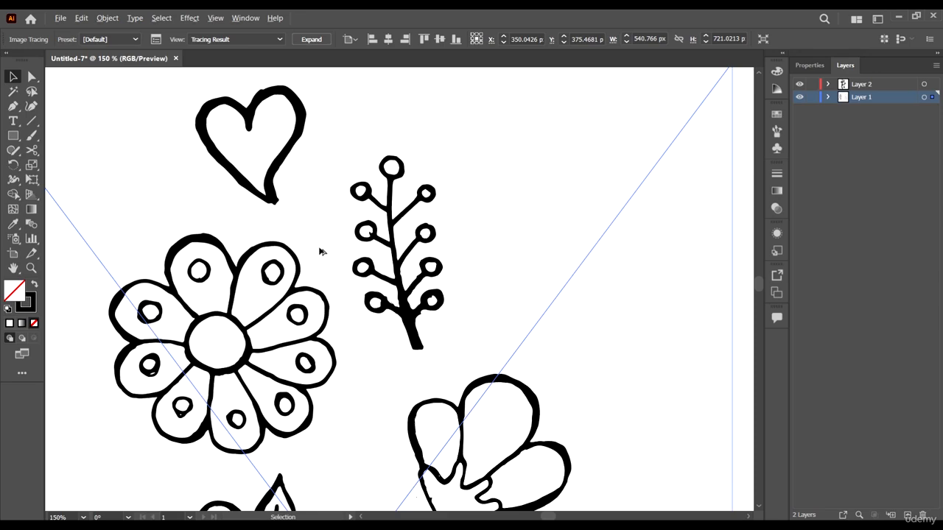
scroll(368, 206, up, 2)
scroll(405, 173, down, 4)
scroll(404, 173, down, 2)
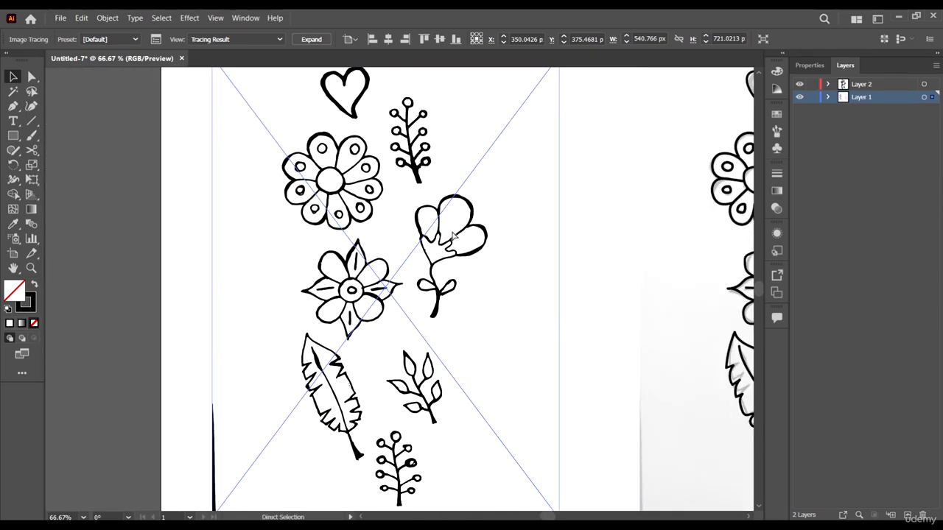
scroll(393, 210, right, 2)
scroll(393, 210, up, 6)
scroll(394, 212, down, 7)
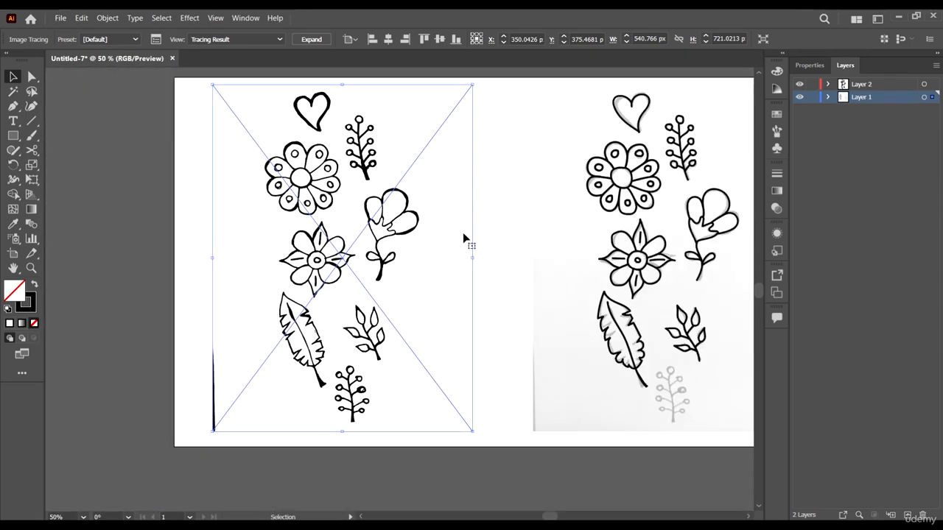
key(ctrl+z)
scroll(457, 211, up, 1)
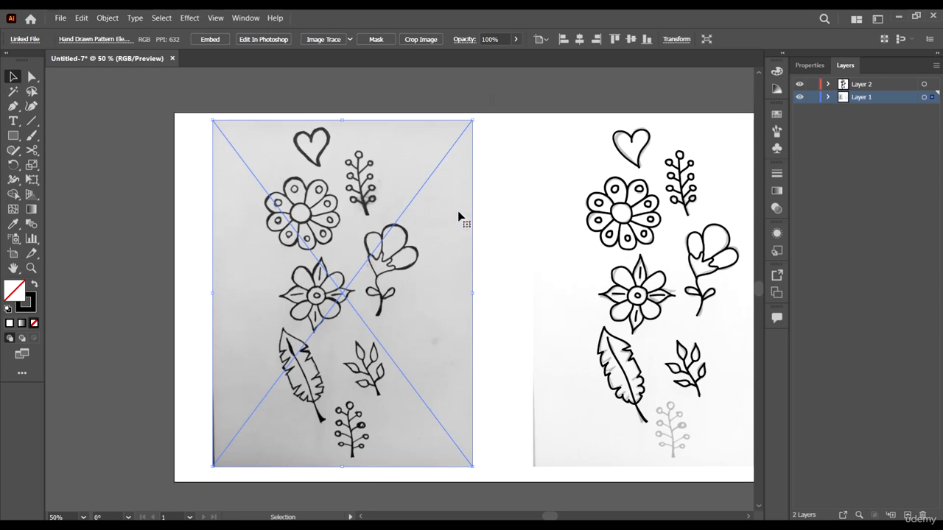
click(246, 18)
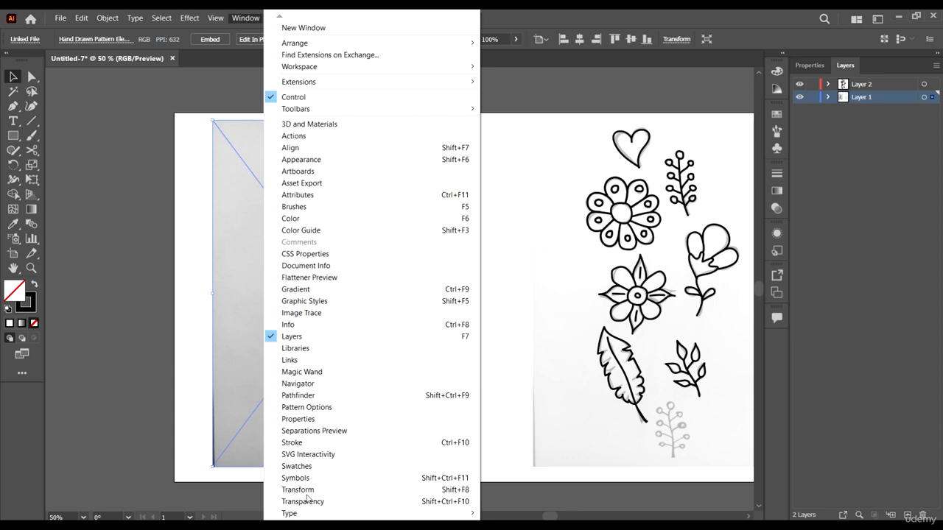
scroll(372, 272, down, 5)
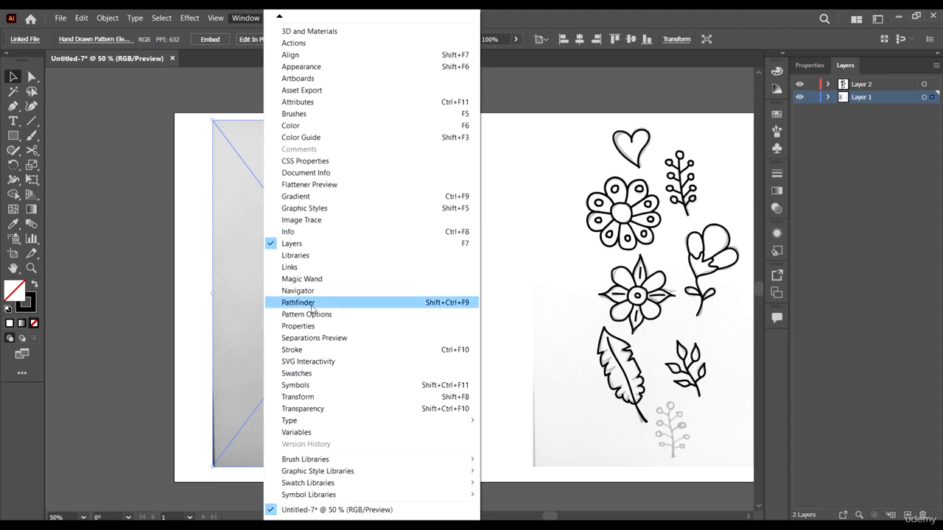
click(278, 18)
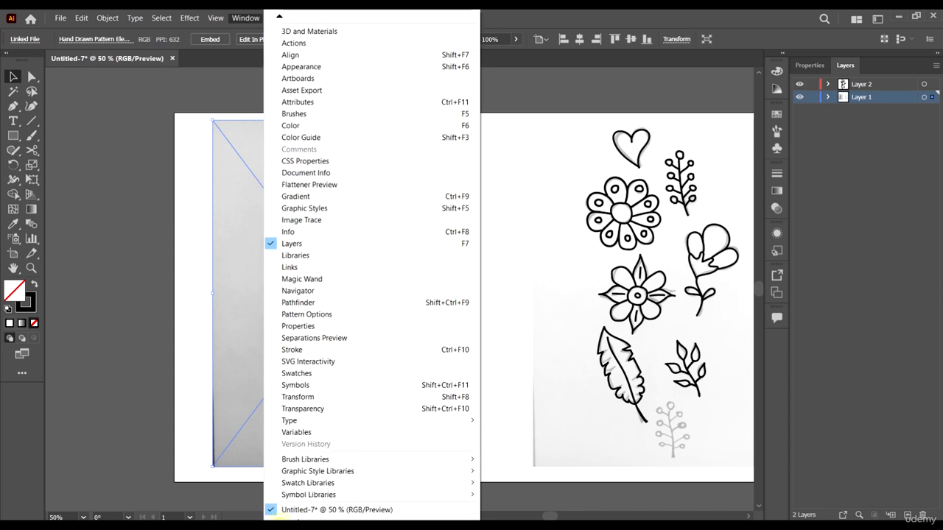
click(600, 12)
- Apply Image Trace to the original scan again, agreeing to trace the large image
click(357, 264)
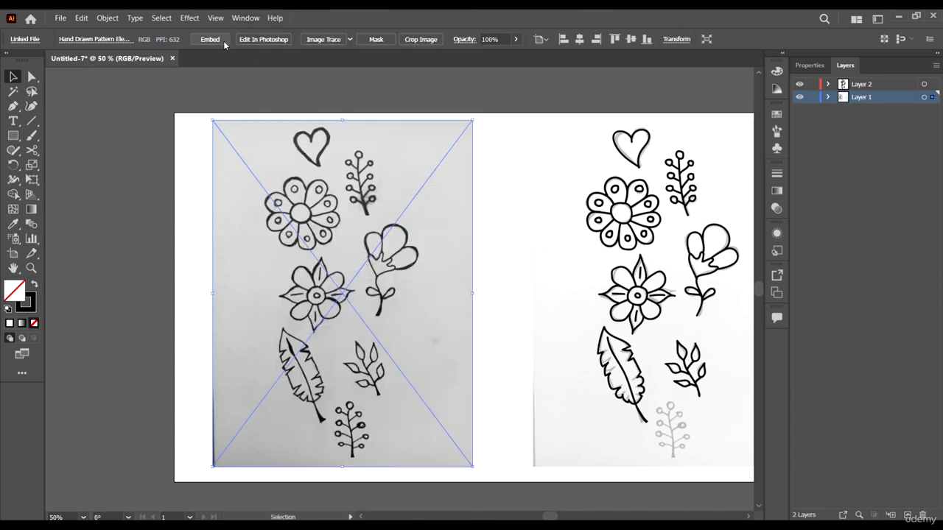
click(327, 39)
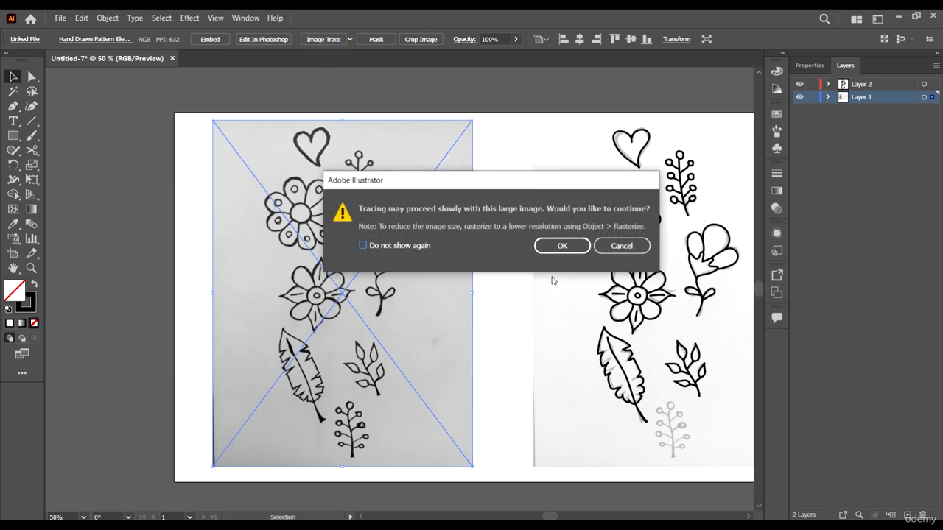
click(551, 245)
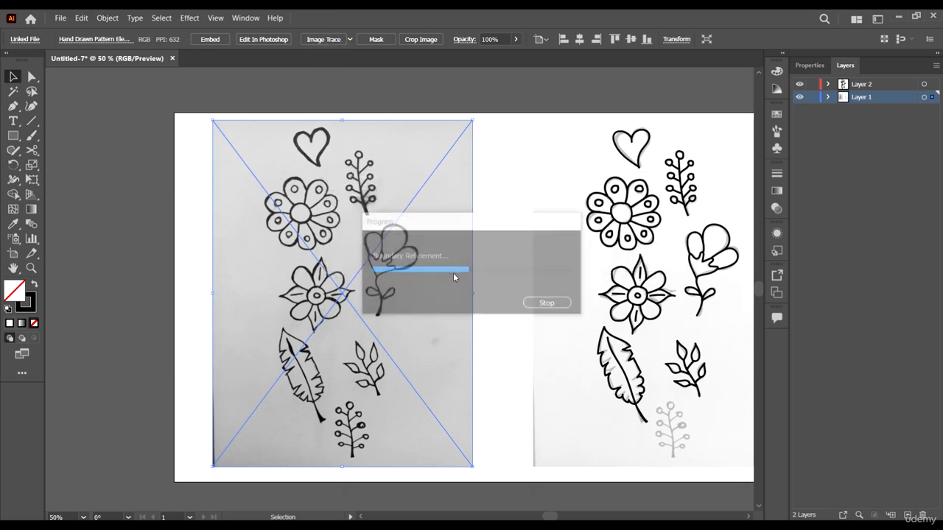
- Open the Image Trace settings for the traced scan and move them clear of the traced artwork
click(810, 65)
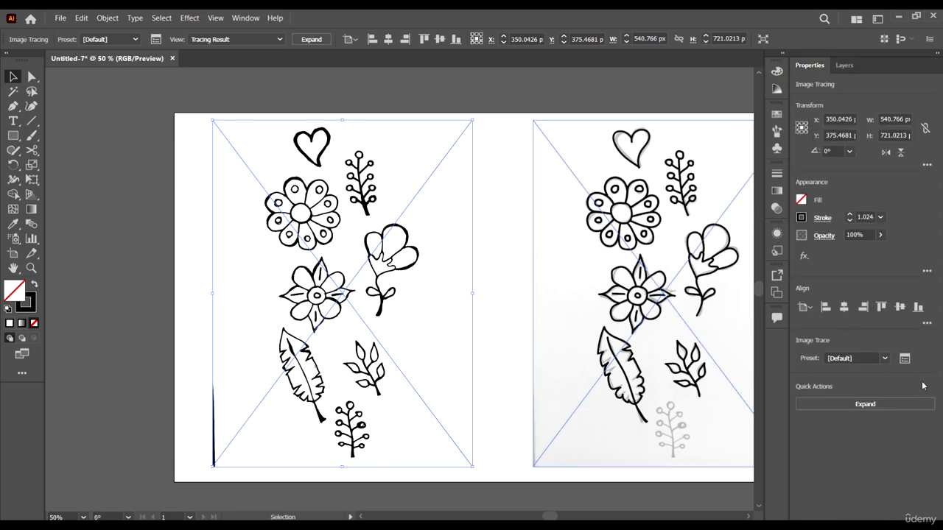
click(904, 359)
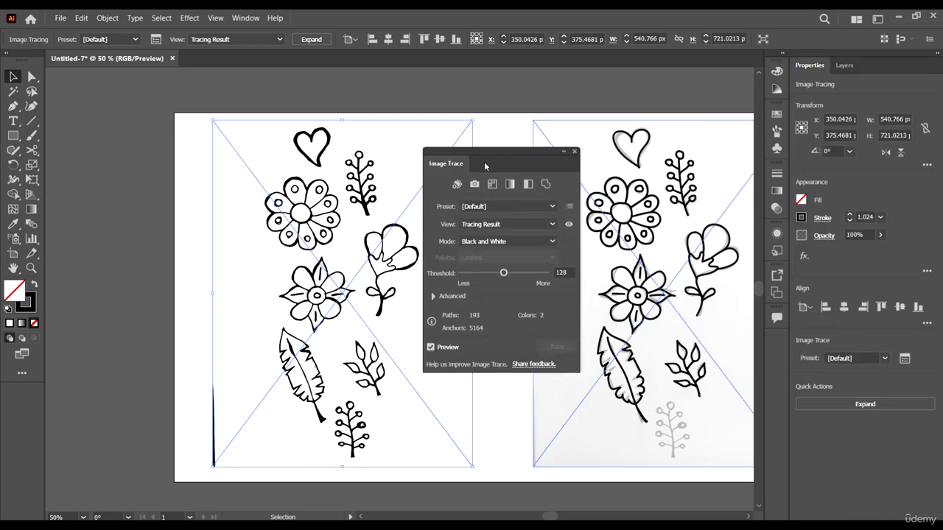
mouse_move(484, 166)
mouse_down()
mouse_move(613, 128)
mouse_move(711, 72)
mouse_move(683, 95)
mouse_up()
scroll(338, 288, right, 1)
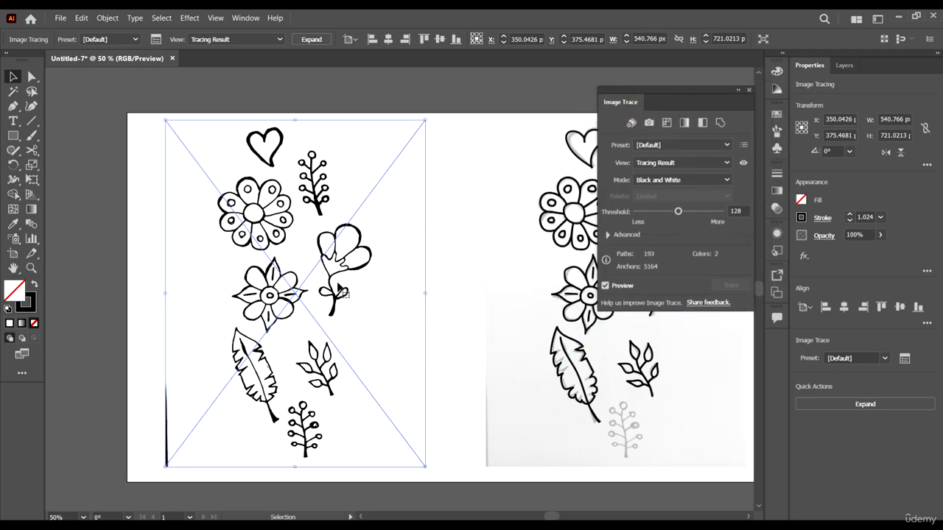
- Examine the traced flower outlines up close and compare the whole tracing with the neighbouring scan
scroll(305, 255, up, 3)
scroll(385, 251, up, 4)
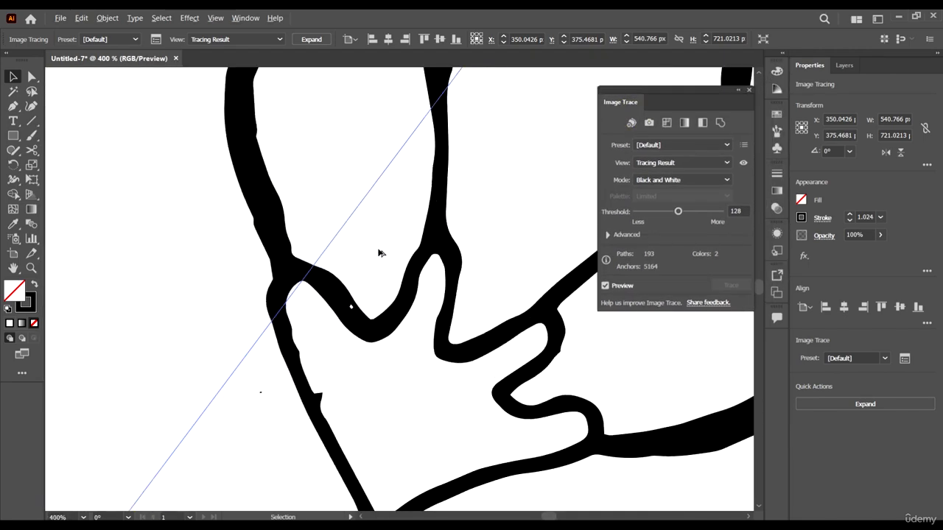
scroll(381, 251, down, 5)
scroll(379, 253, down, 5)
scroll(388, 273, up, 3)
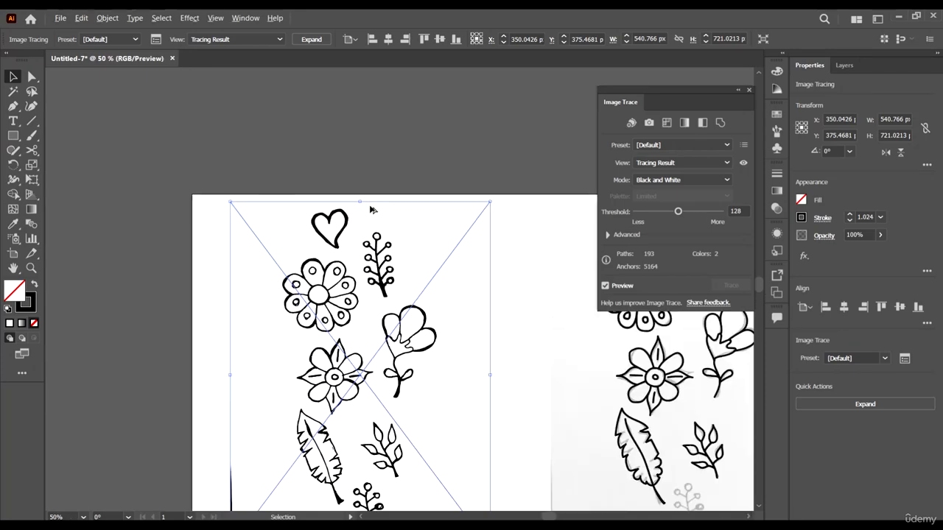
scroll(327, 273, down, 2)
scroll(316, 184, right, 2)
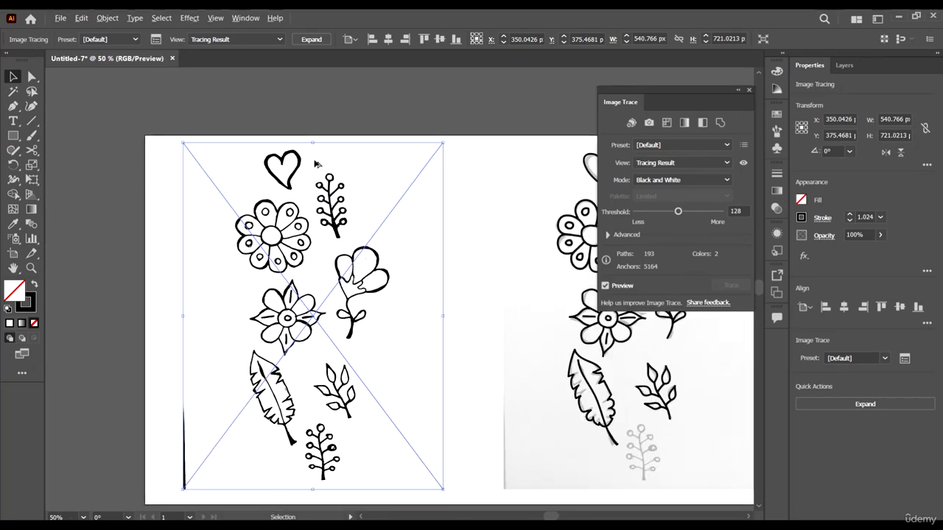
scroll(313, 158, up, 1)
- Move the traced scan off the artboard into the empty space beside it, bringing the Image Trace settings closer to it
scroll(526, 199, down, 3)
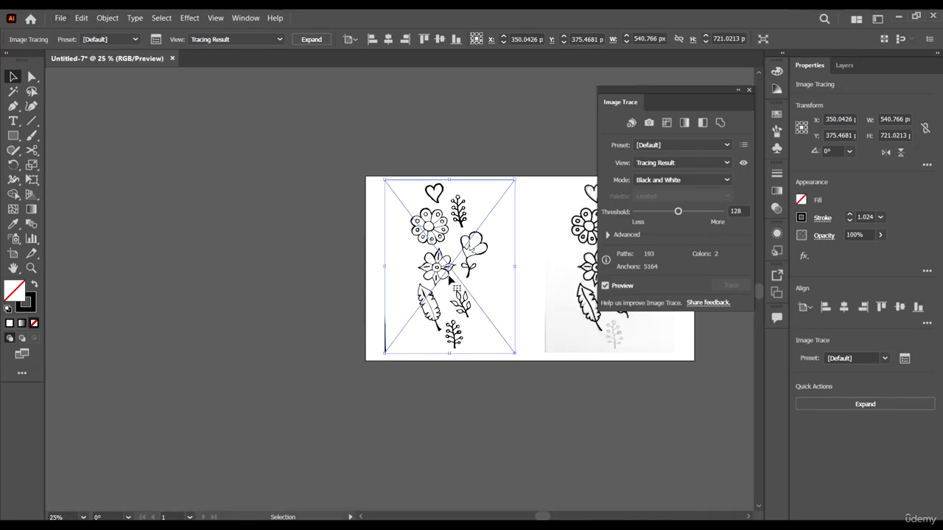
mouse_move(437, 268)
mouse_down()
mouse_move(310, 276)
mouse_move(302, 296)
mouse_up()
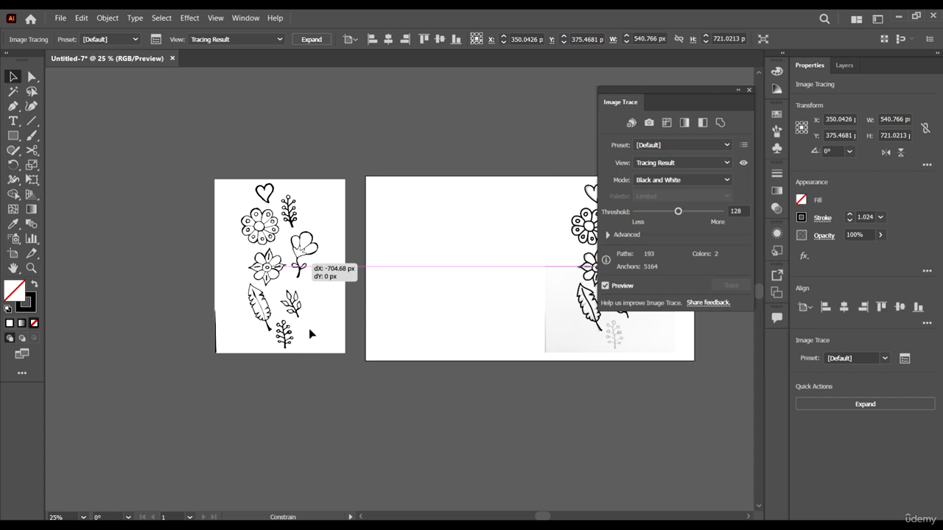
drag(310, 334, 305, 334)
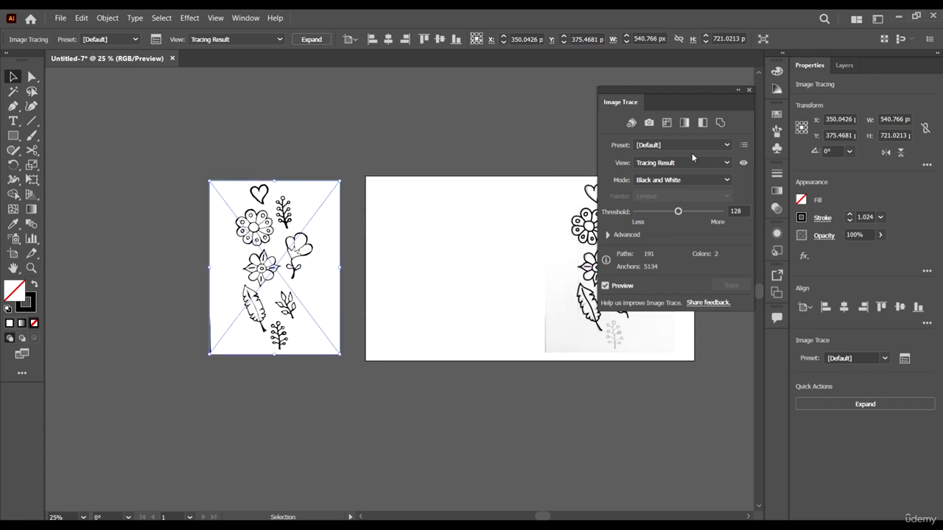
mouse_move(689, 93)
mouse_down()
mouse_move(224, 79)
mouse_move(422, 150)
mouse_move(453, 149)
mouse_up()
scroll(299, 253, up, 3)
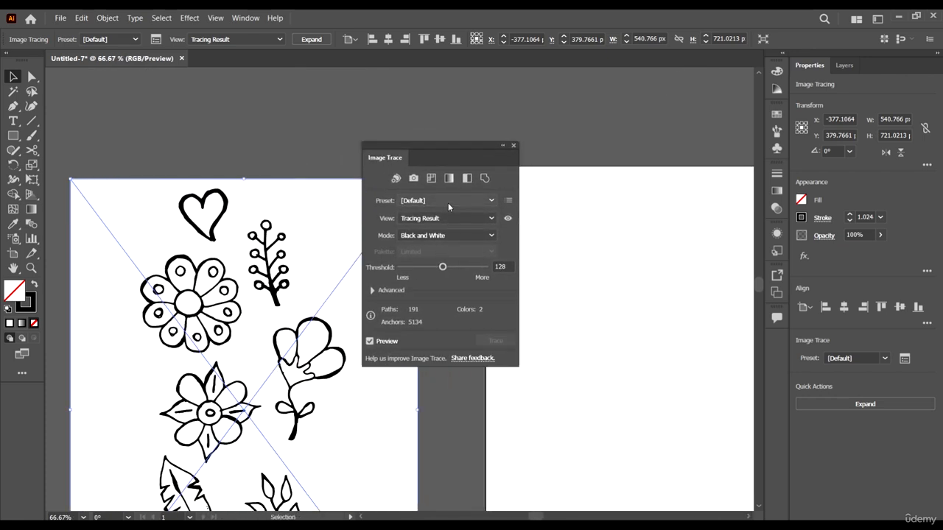
scroll(237, 248, right, 1)
scroll(237, 248, right, 1)
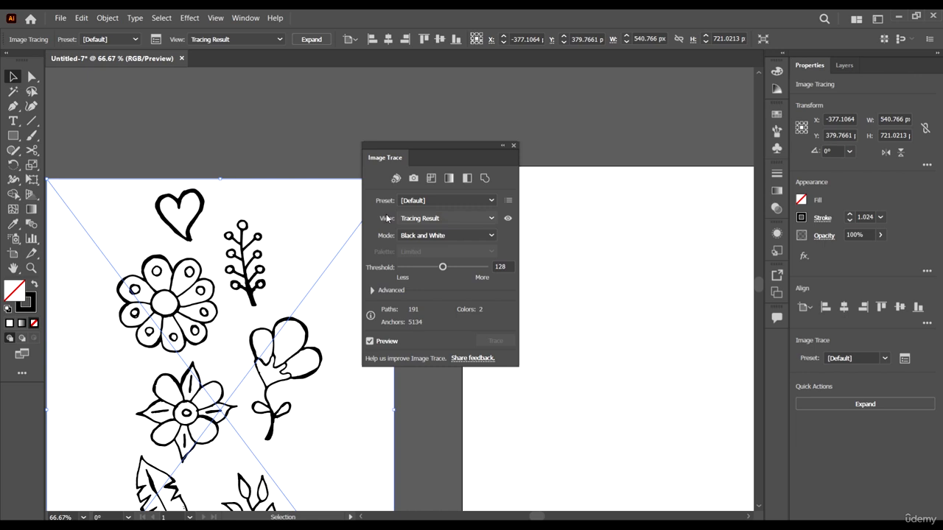
- Look through the View and Mode choices in the Image Trace settings without changing either
click(439, 218)
click(440, 218)
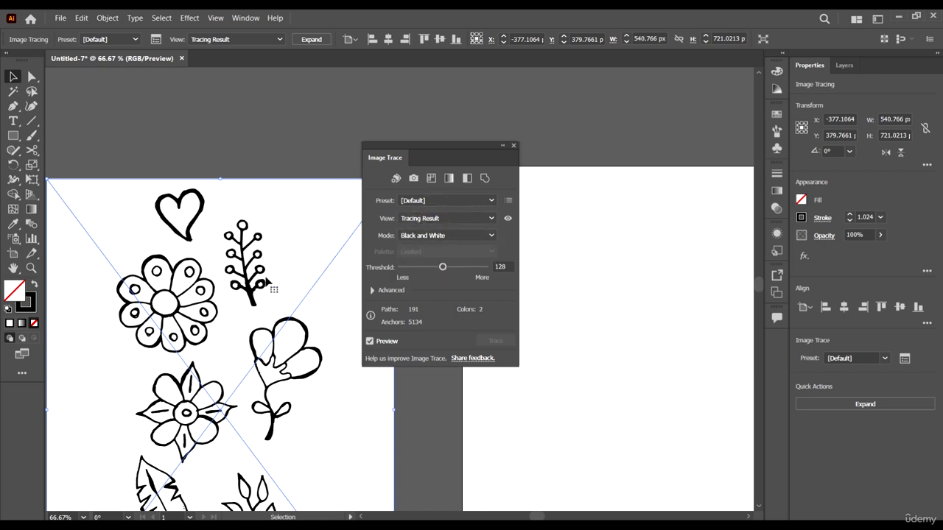
click(416, 236)
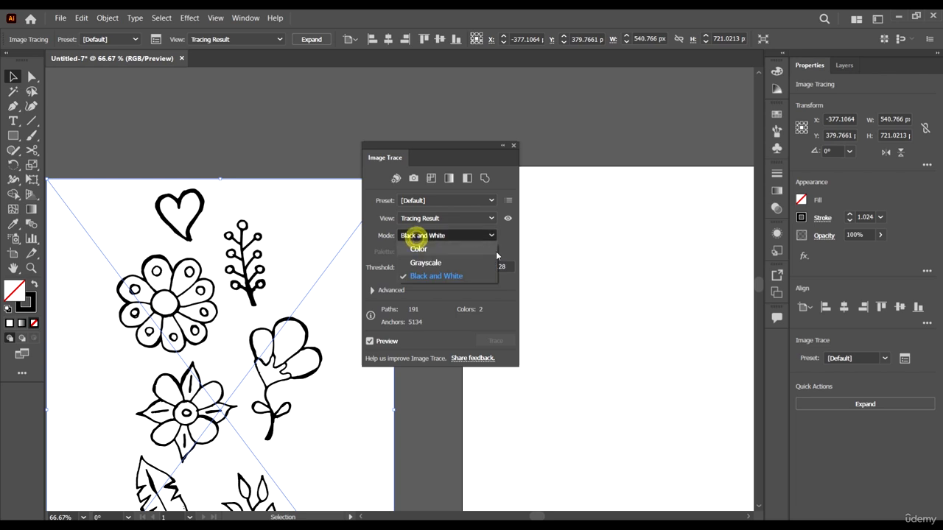
click(459, 235)
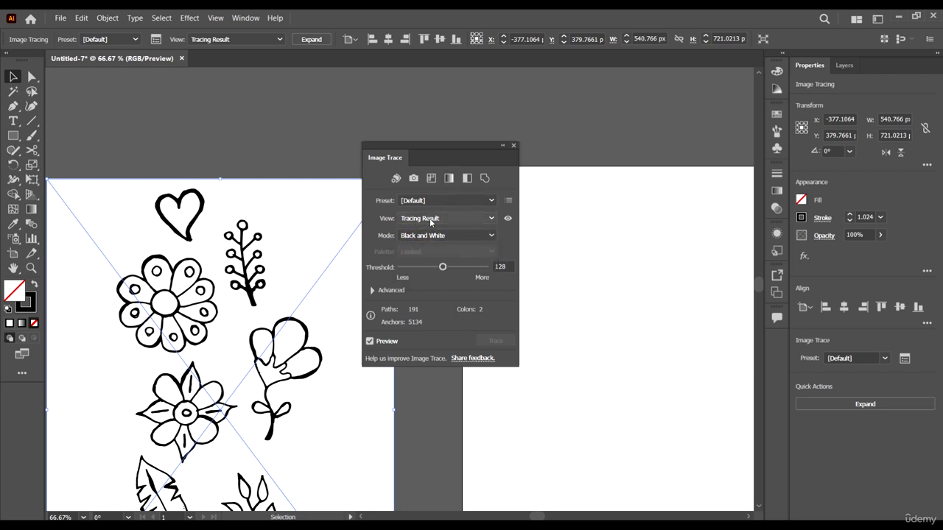
click(431, 218)
click(464, 230)
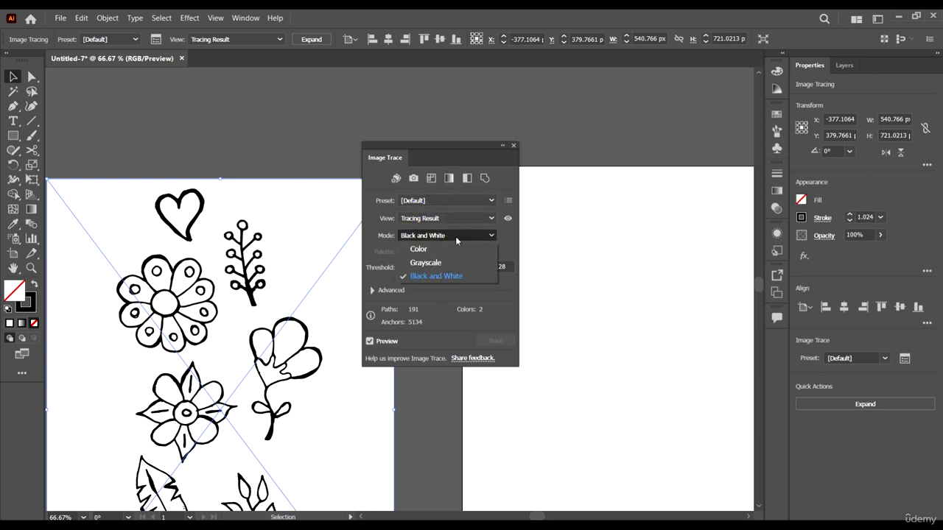
click(497, 184)
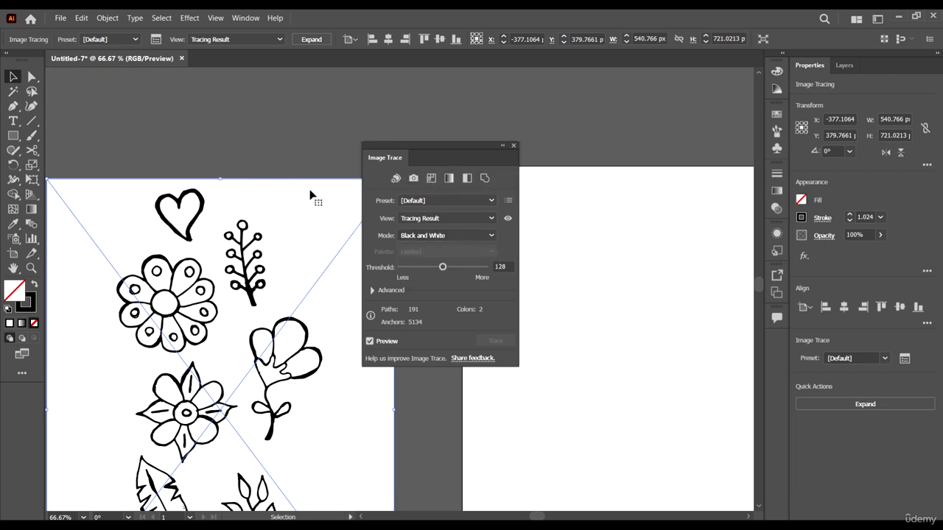
- Move the Image Trace settings clear of the traced drawings and expand the advanced options
drag(458, 154, 548, 150)
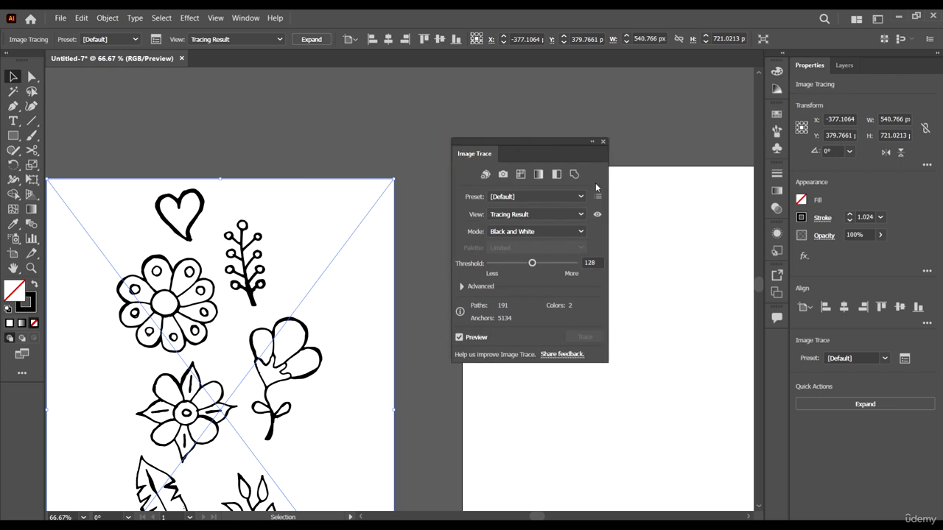
scroll(360, 233, down, 1)
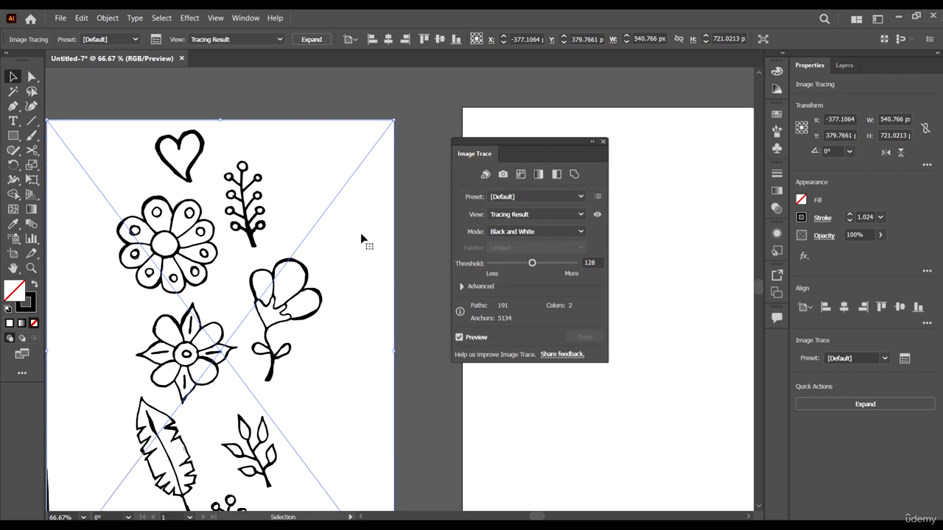
scroll(277, 220, up, 2)
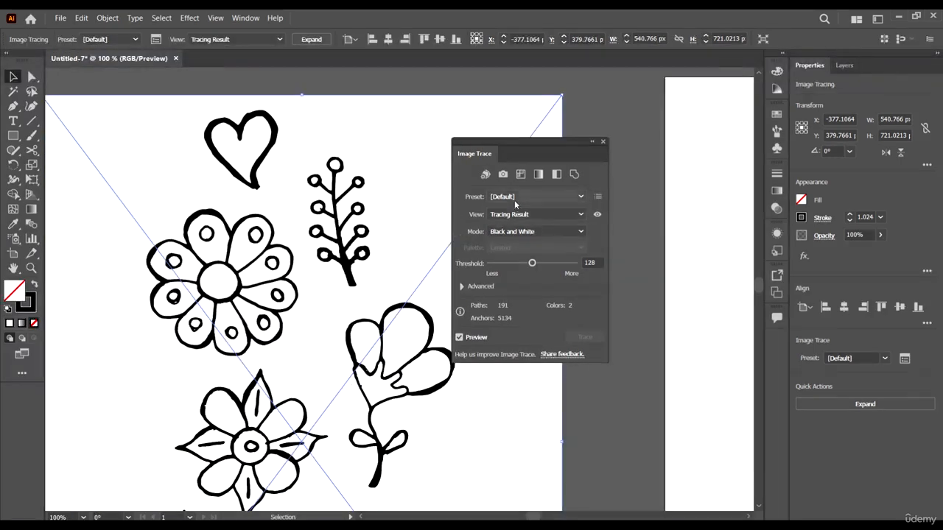
scroll(283, 180, up, 2)
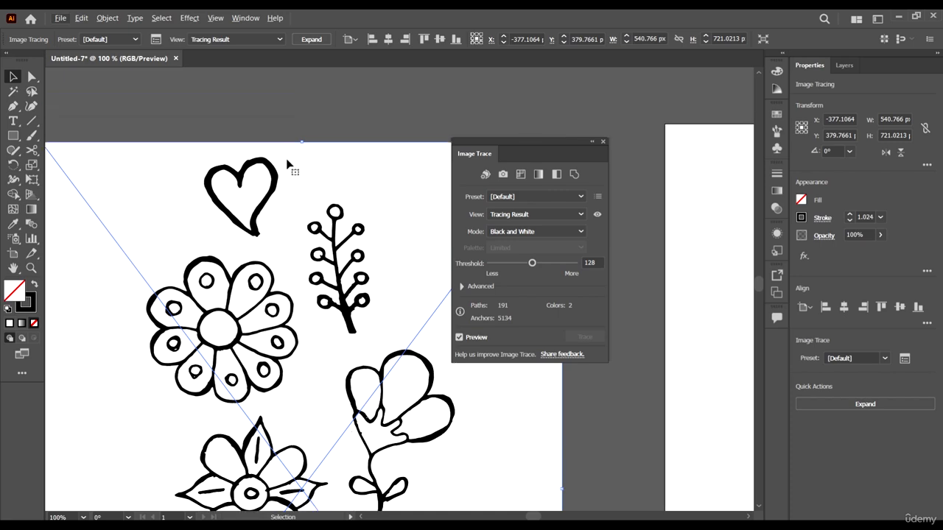
scroll(228, 214, down, 1)
scroll(228, 216, down, 1)
scroll(243, 251, up, 2)
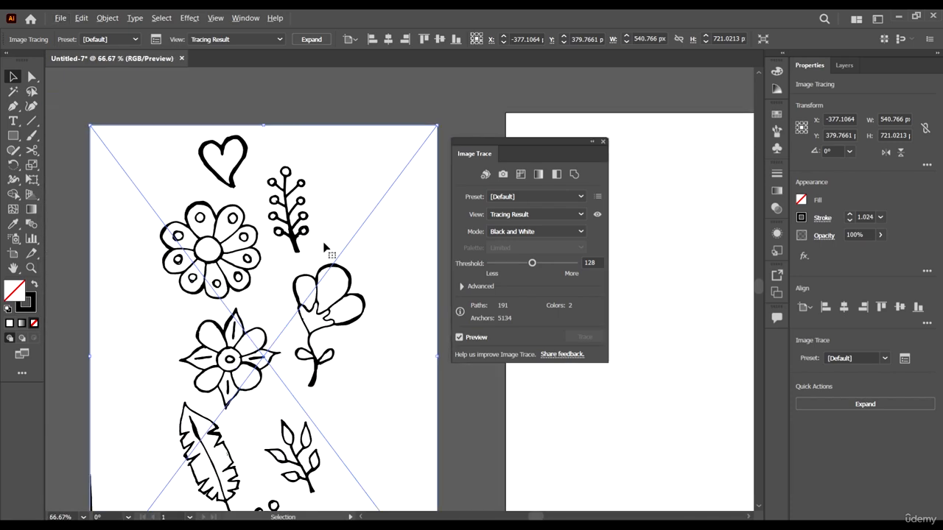
click(461, 287)
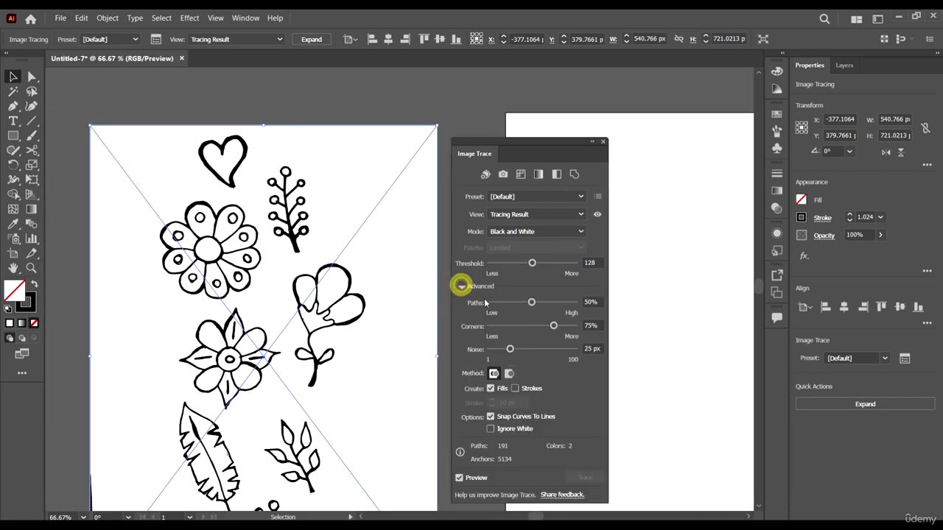
- Set the trace's Paths to 71% and Corners to 24%, checking the flower outlines up close
scroll(301, 189, up, 3)
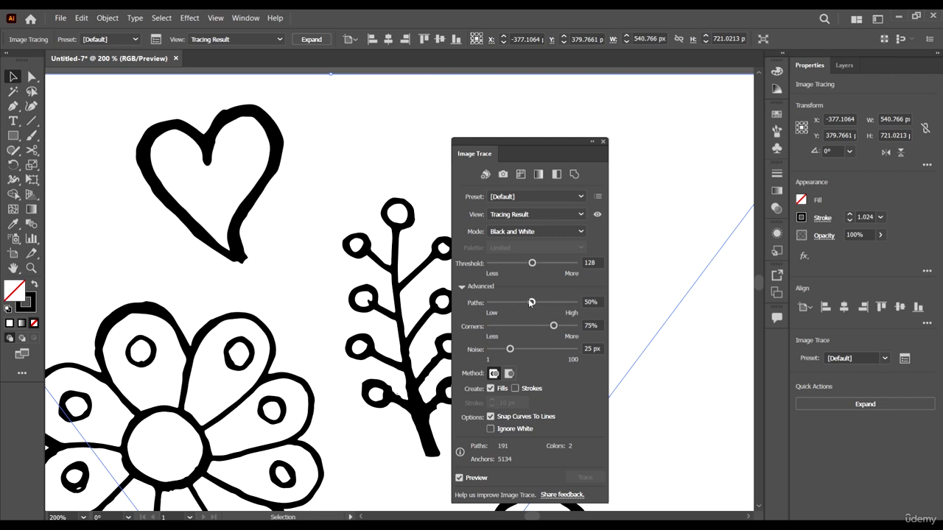
drag(531, 302, 551, 303)
scroll(286, 279, down, 5)
key(ctrl+plus)
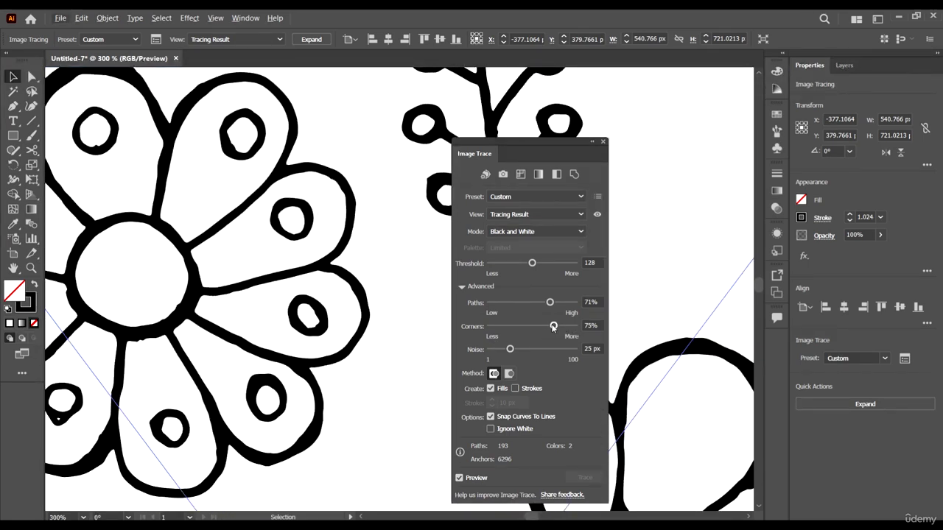
drag(553, 327, 510, 327)
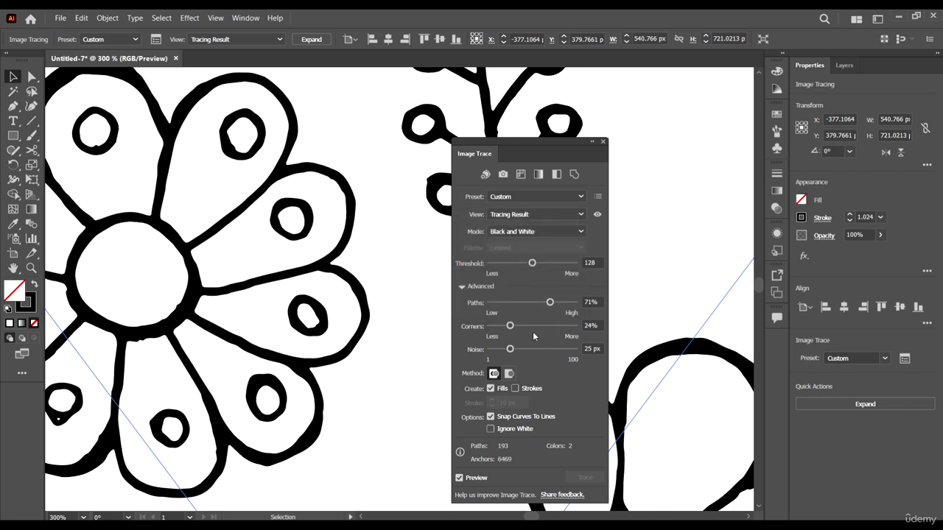
scroll(185, 301, up, 2)
scroll(251, 309, up, 1)
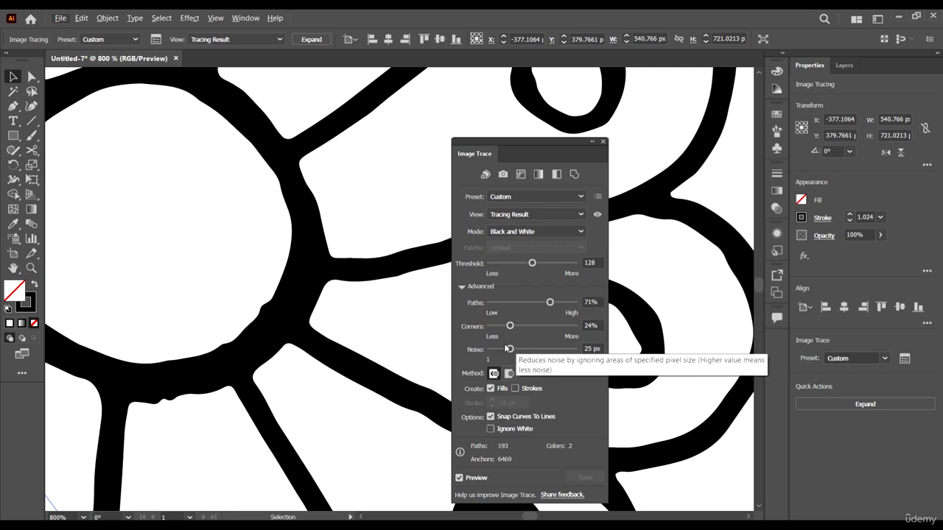
- Try a Noise value of 84 px on the trace and inspect the flower's outlines
click(561, 349)
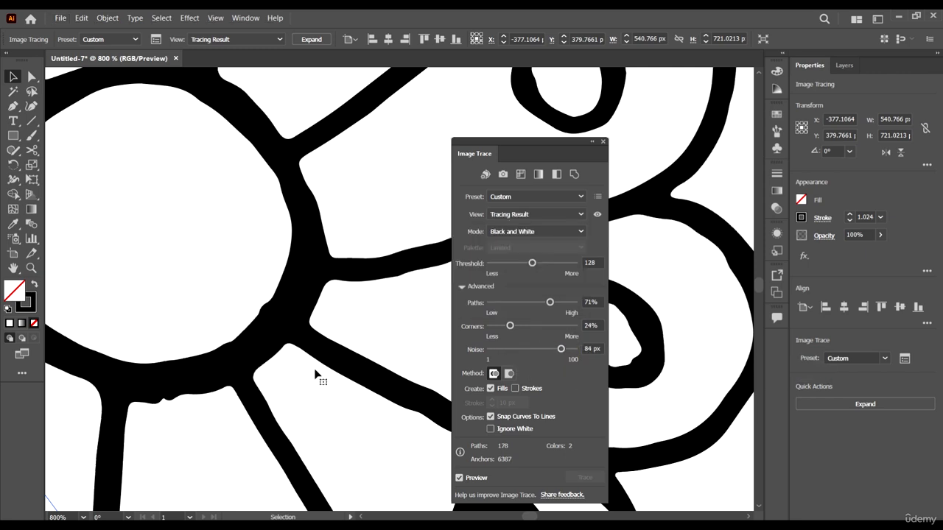
scroll(249, 349, up, 3)
scroll(249, 337, down, 3)
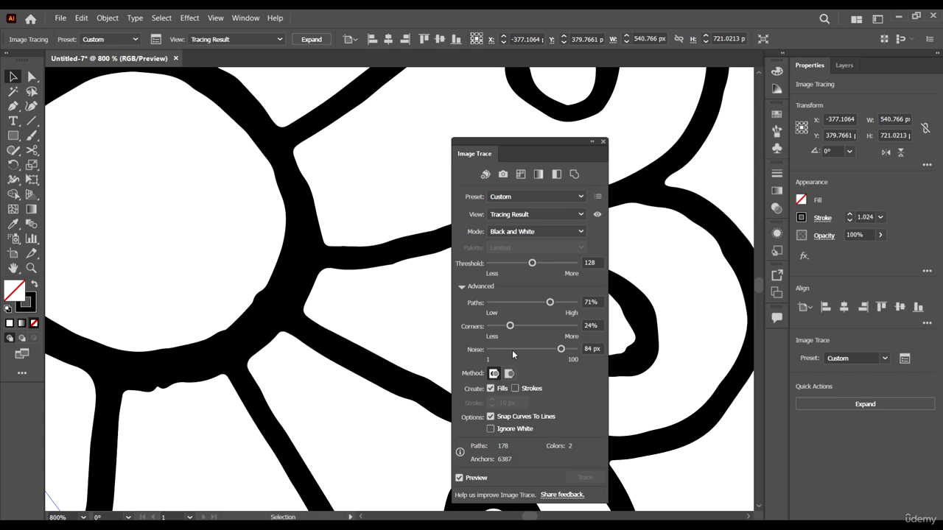
- Set the trace's Noise to 27 px and inspect the berry twig's edges and stray specks
click(512, 349)
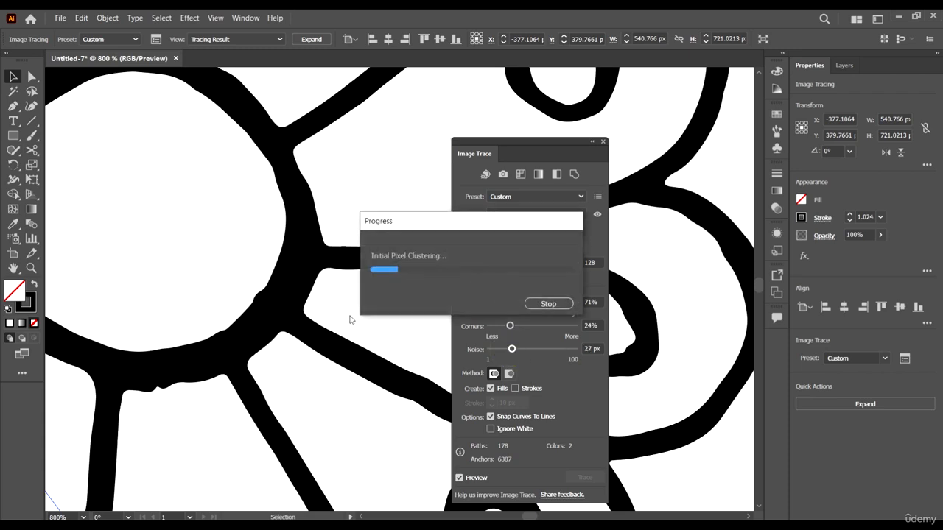
scroll(349, 319, down, 5)
scroll(399, 262, up, 5)
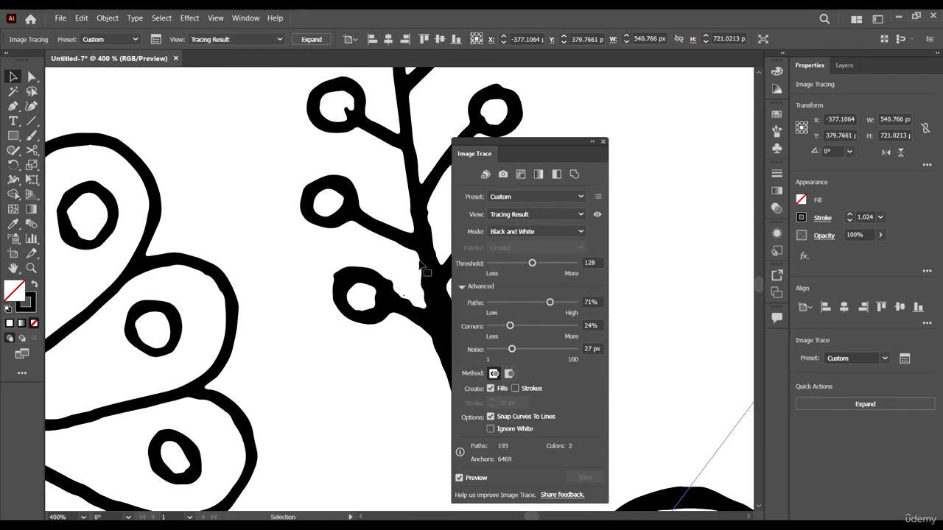
scroll(377, 219, up, 2)
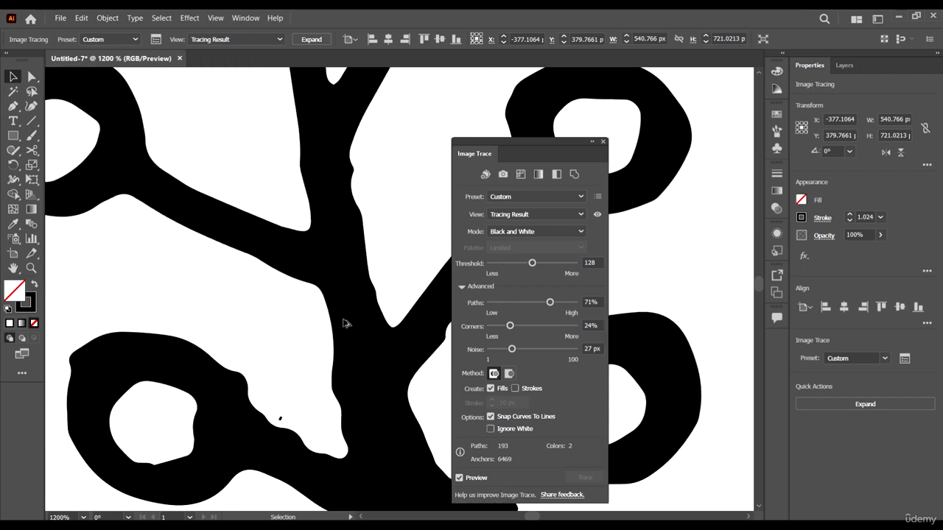
scroll(346, 324, down, 3)
drag(430, 370, 383, 367)
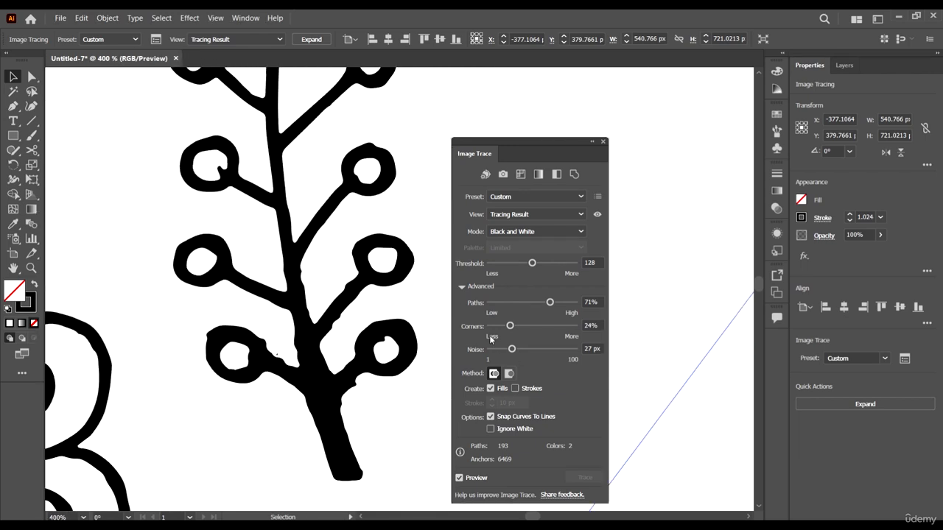
scroll(402, 312, down, 2)
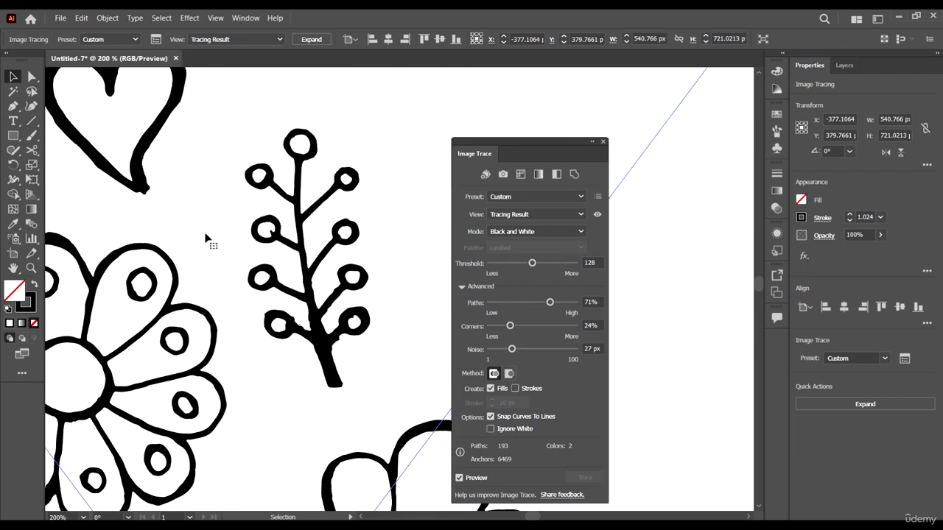
scroll(193, 226, up, 1)
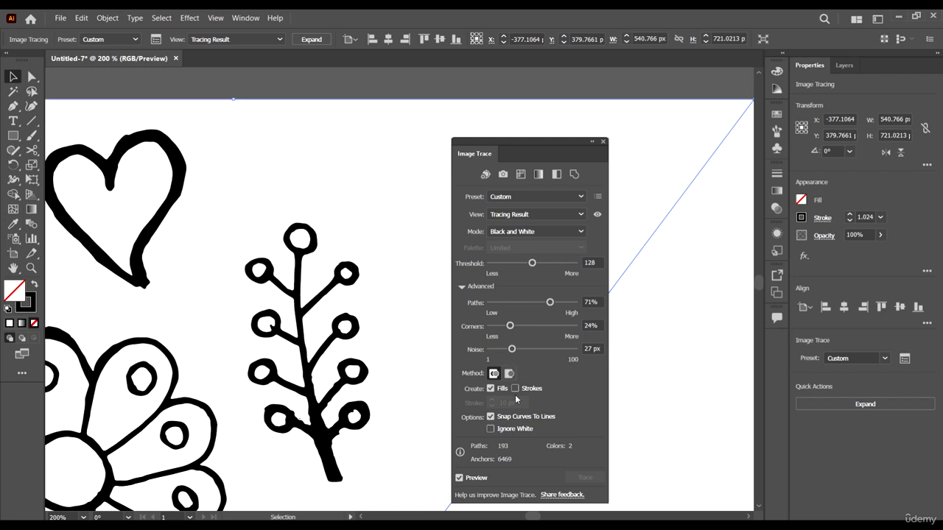
- Try 45% for the trace's Paths, settle on 73%, and move the Image Trace settings away from the berry twig
scroll(386, 312, left, 2)
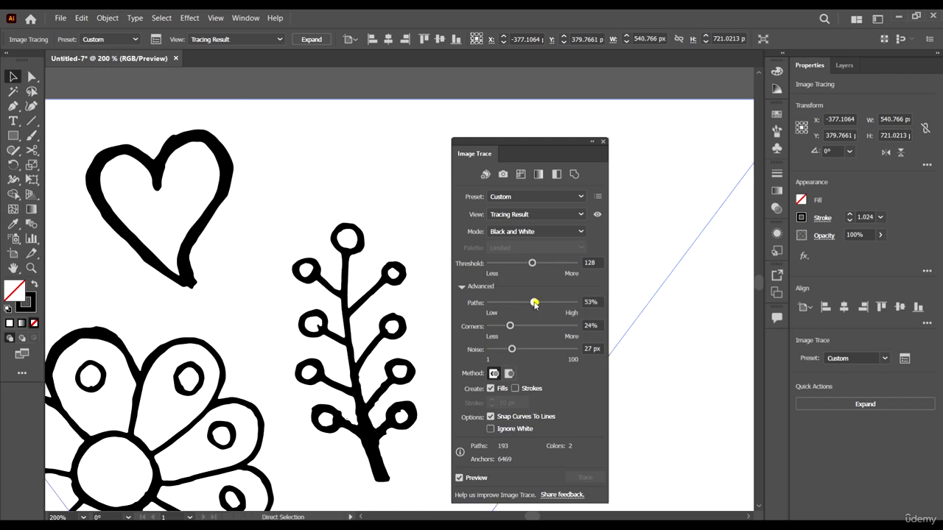
drag(535, 304, 527, 303)
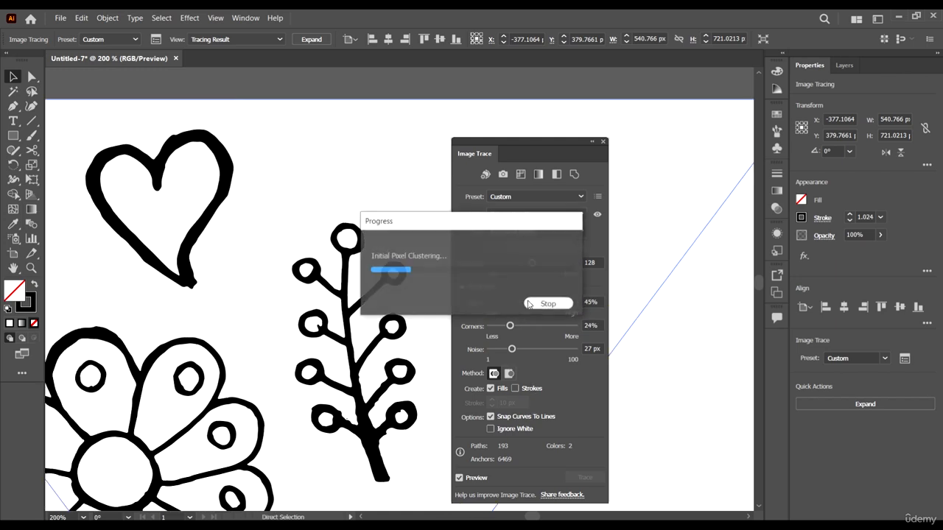
drag(527, 303, 551, 303)
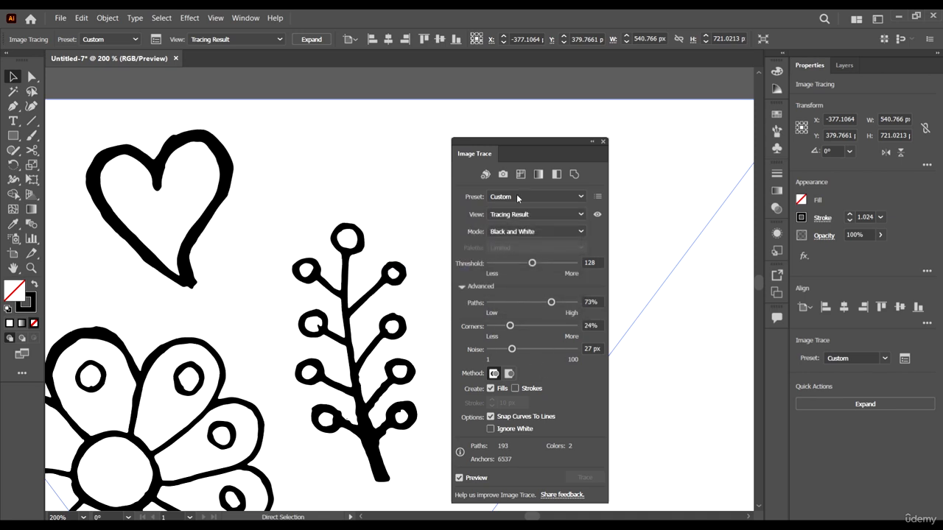
drag(538, 150, 579, 72)
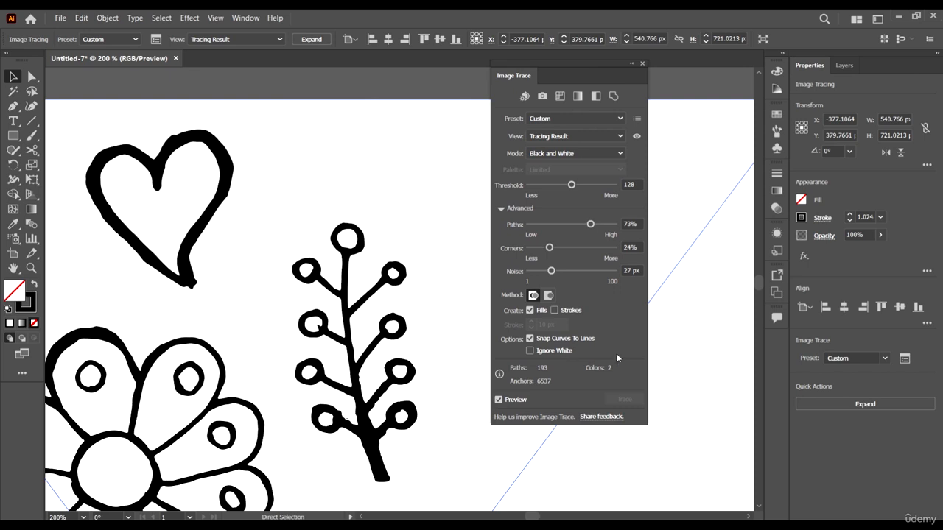
- Try the Ignore White option on the trace, inspect the drawings without their white areas, and turn the option back off
click(530, 352)
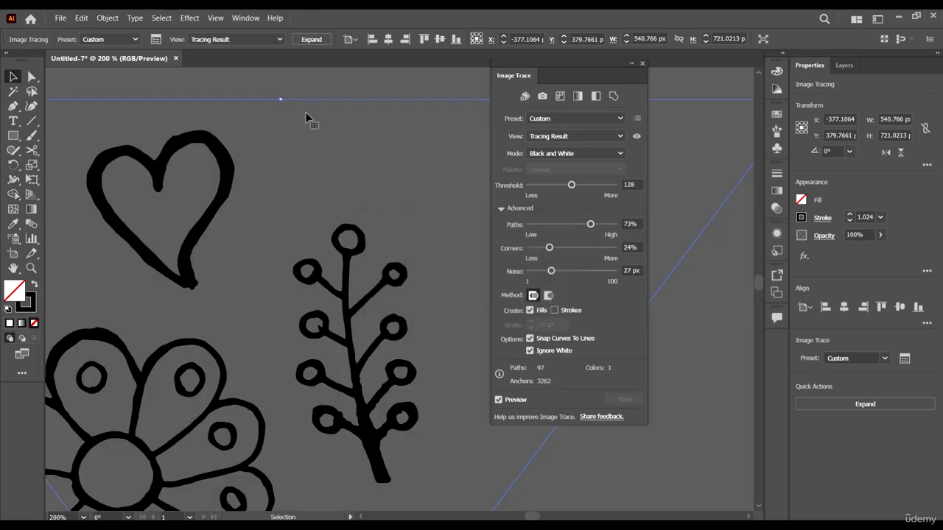
scroll(307, 240, down, 7)
scroll(300, 254, up, 3)
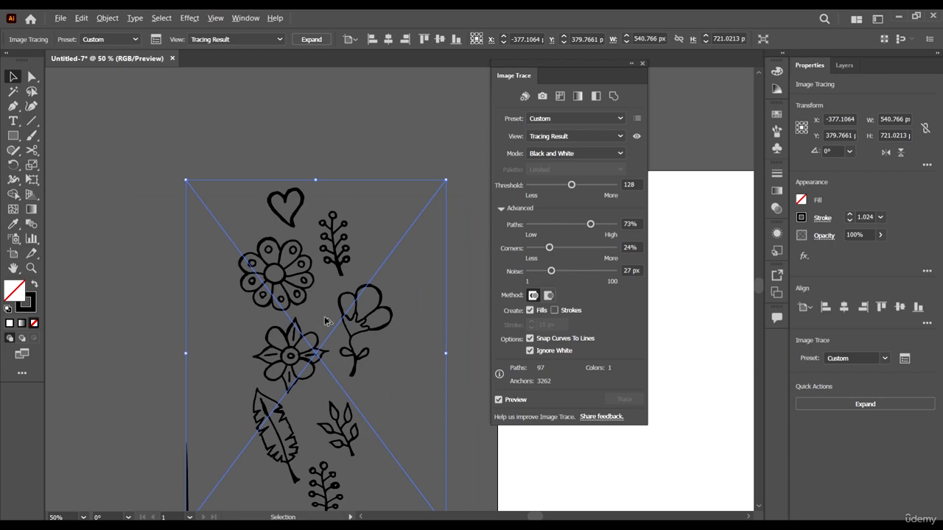
scroll(325, 318, down, 4)
scroll(361, 338, up, 5)
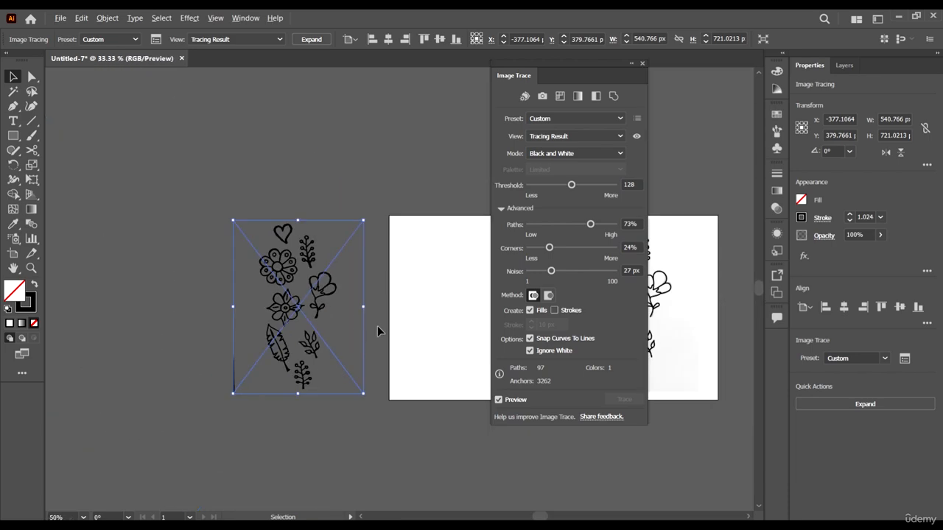
scroll(350, 305, down, 4)
scroll(339, 298, up, 4)
scroll(280, 254, down, 4)
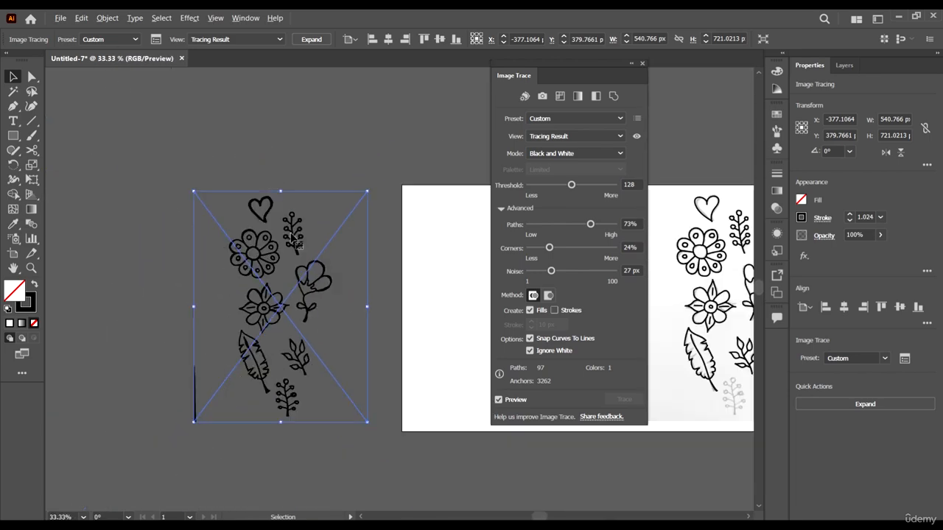
scroll(270, 226, up, 4)
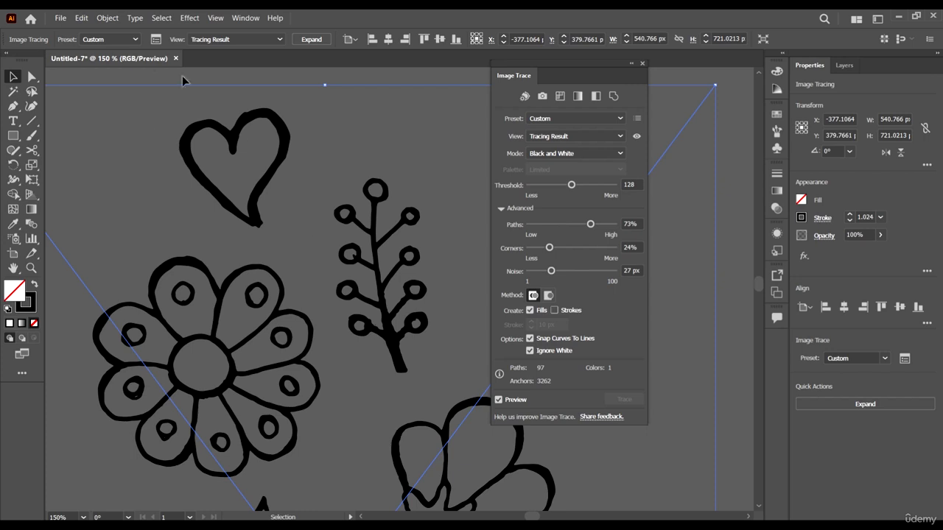
click(530, 351)
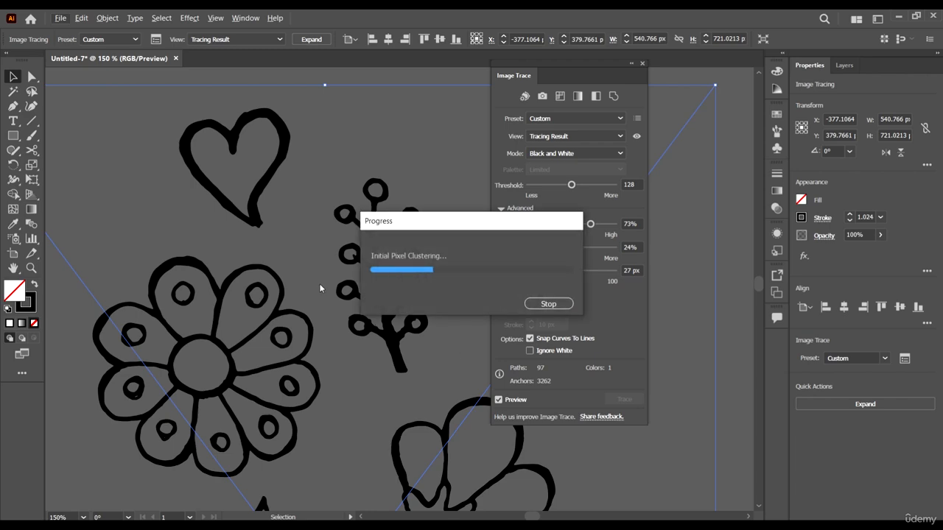
- Close the Image Trace settings and expand the tracing into editable vector paths
scroll(231, 218, down, 2)
scroll(231, 219, down, 1)
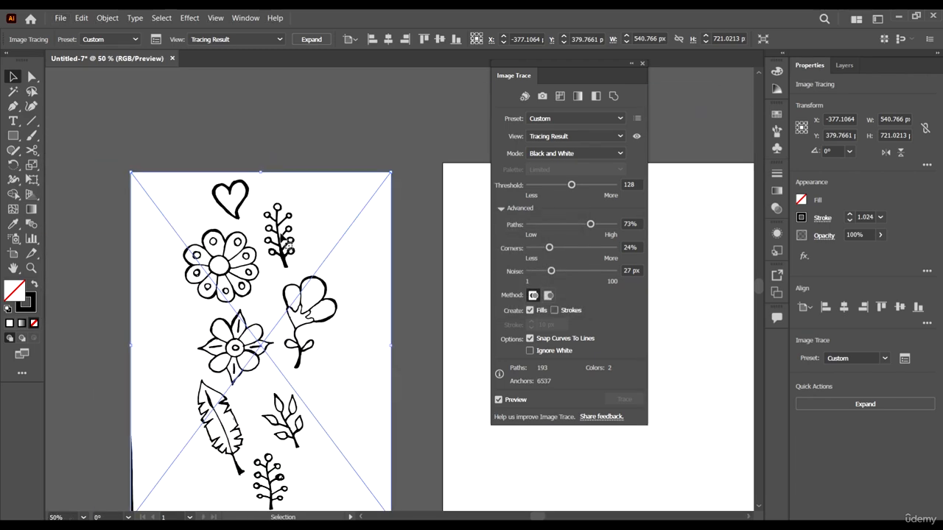
scroll(231, 218, down, 1)
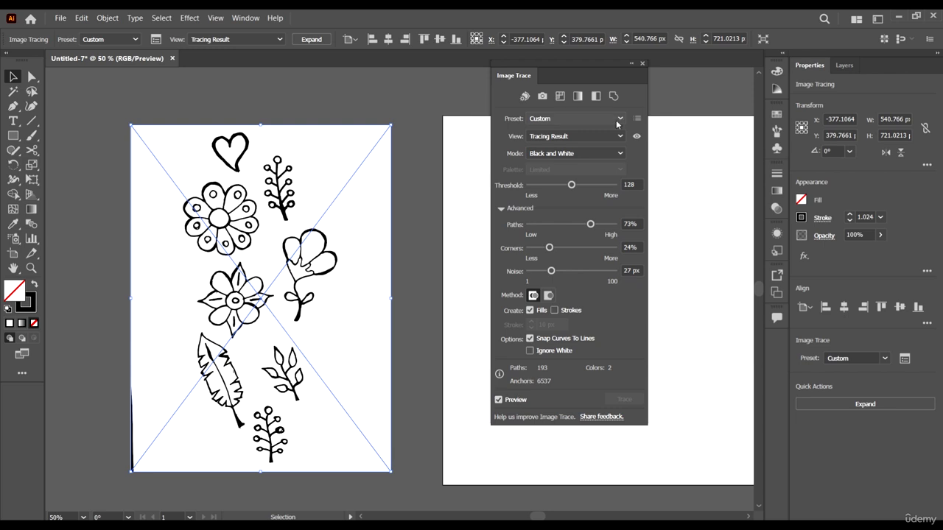
click(642, 64)
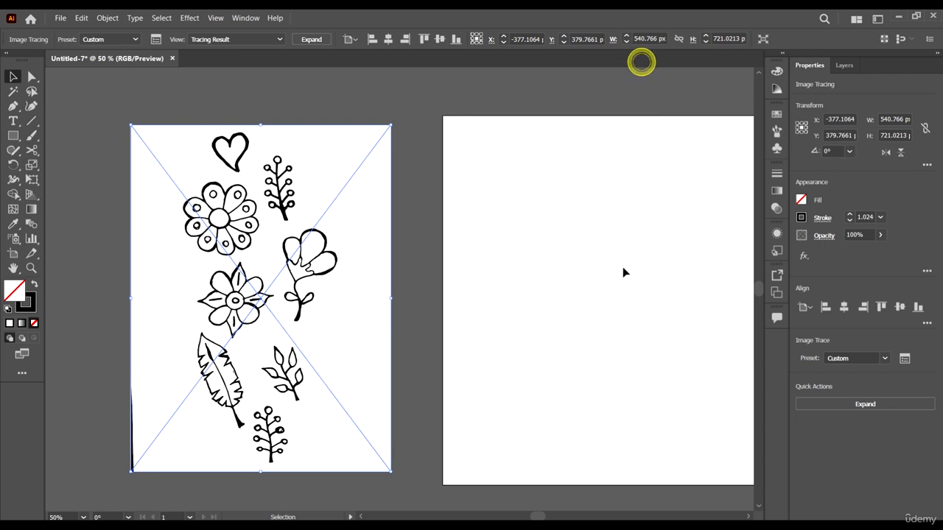
click(879, 405)
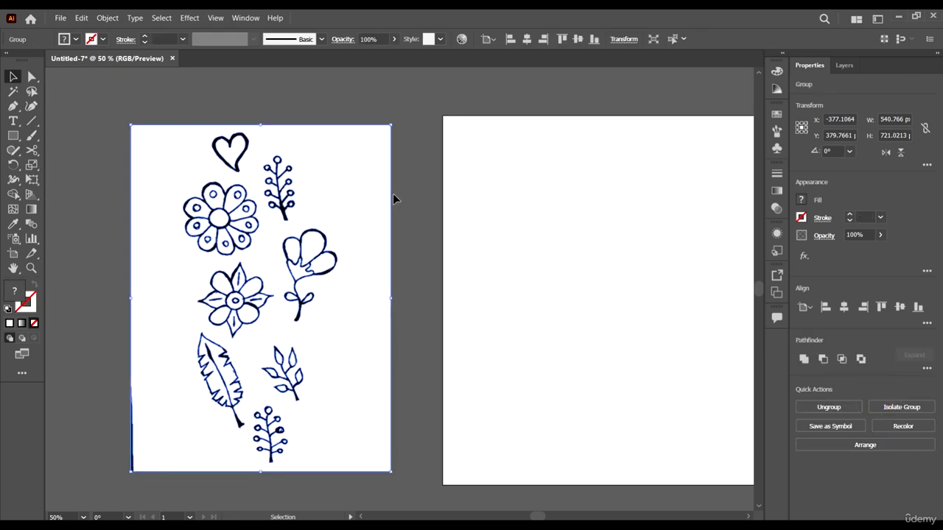
- Ungroup the expanded trace into separate paths and deselect it
click(394, 158)
click(366, 154)
right_click(360, 162)
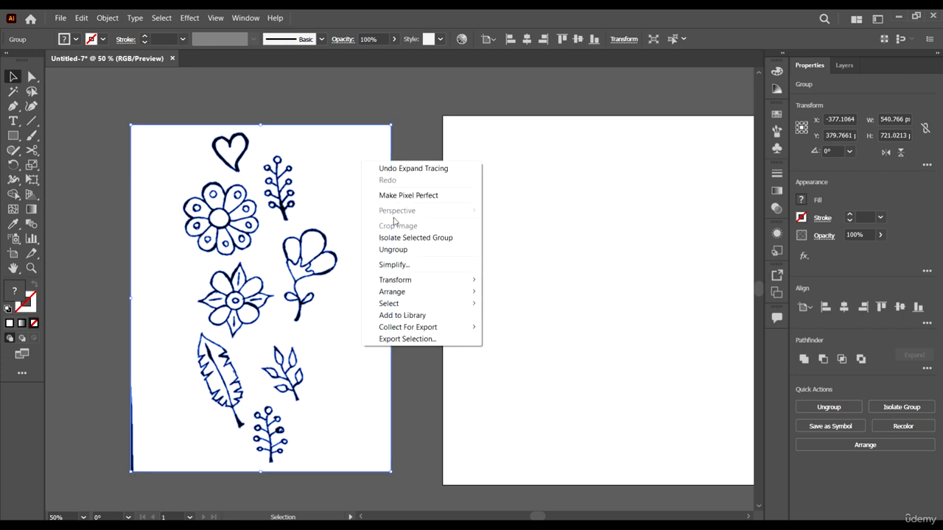
click(392, 249)
click(418, 179)
- Separate the white background from the traced drawings, and delete both the black sliver at the page edge and the background
click(336, 166)
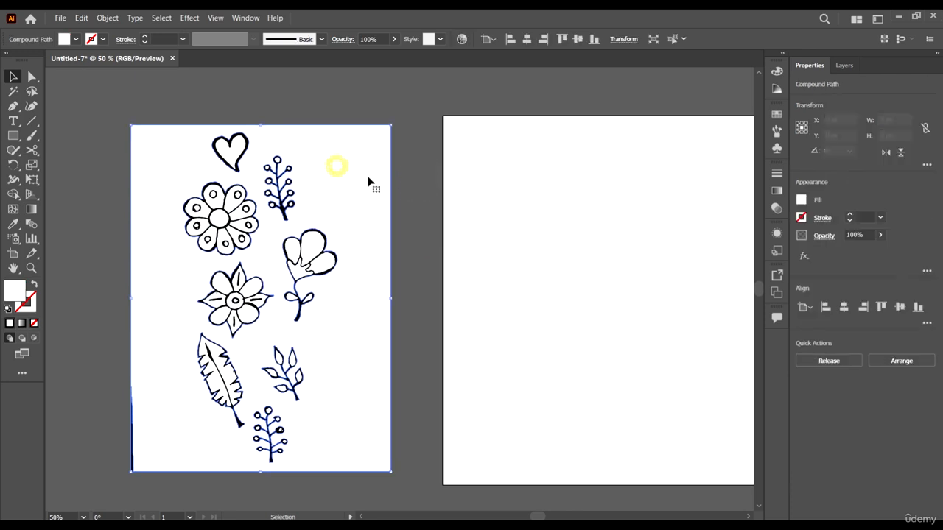
drag(390, 191, 189, 105)
key(ctrl+minus)
click(216, 360)
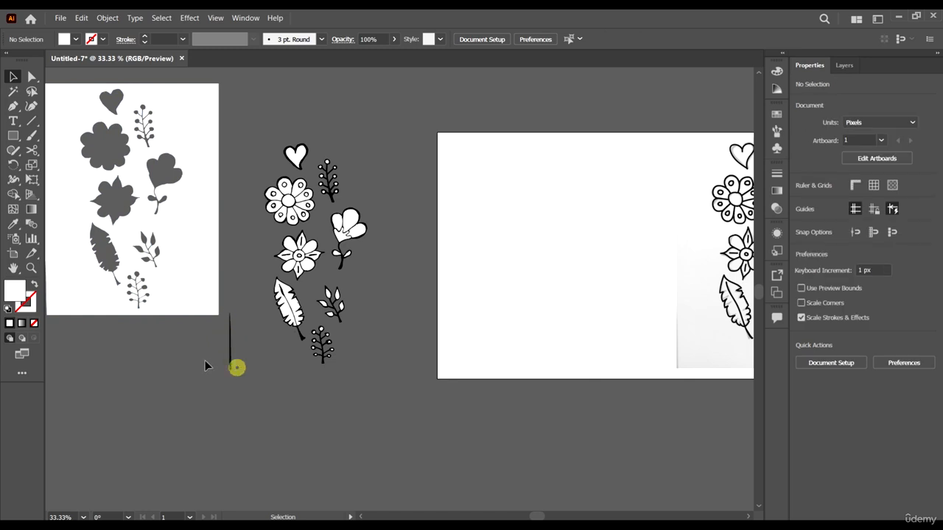
click(235, 366)
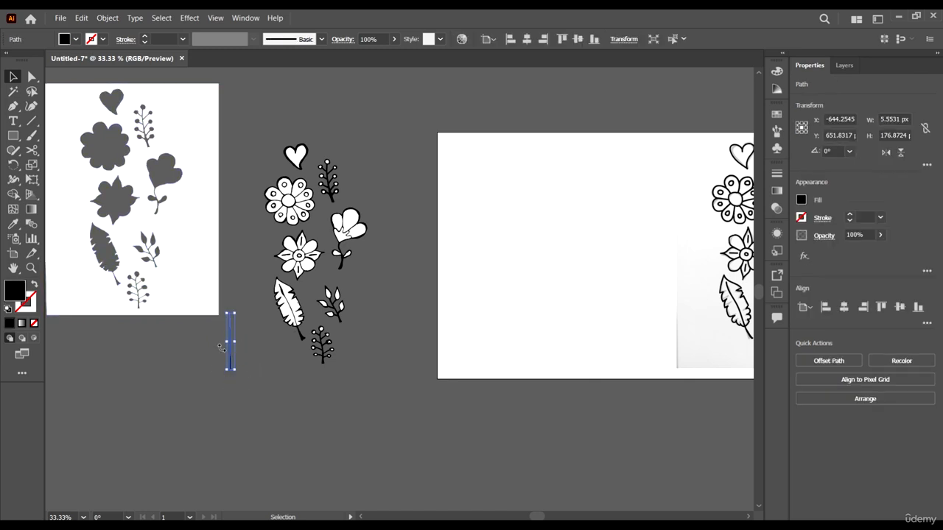
key(Delete)
drag(149, 260, 209, 376)
key(Delete)
scroll(315, 213, down, 1)
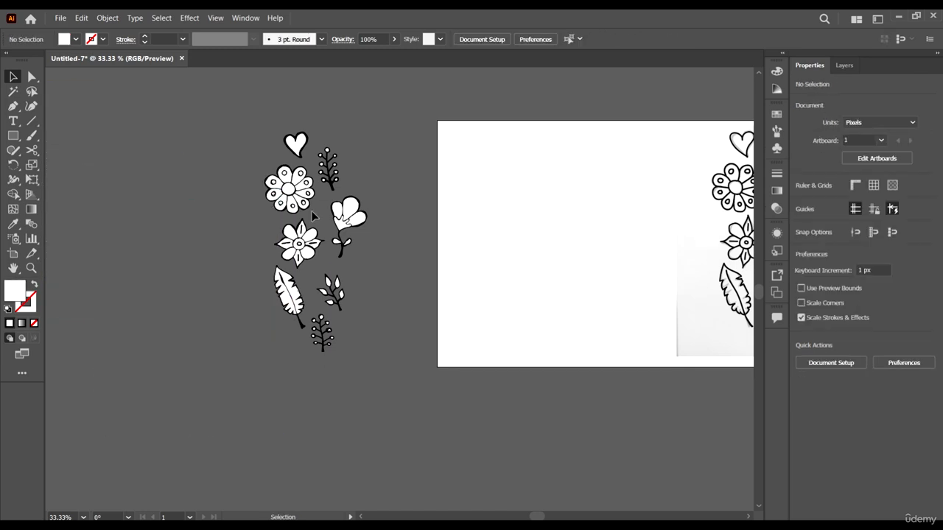
- Check which layer holds the traced flower, and hide and show Layer 1 to compare it with the brush-drawn elements on Layer 2
scroll(329, 192, down, 2)
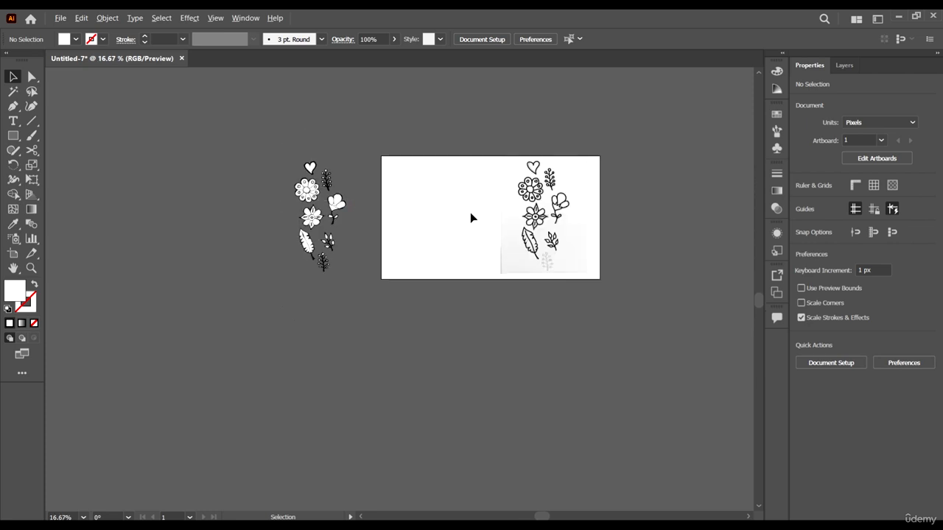
scroll(280, 163, up, 2)
scroll(434, 231, right, 5)
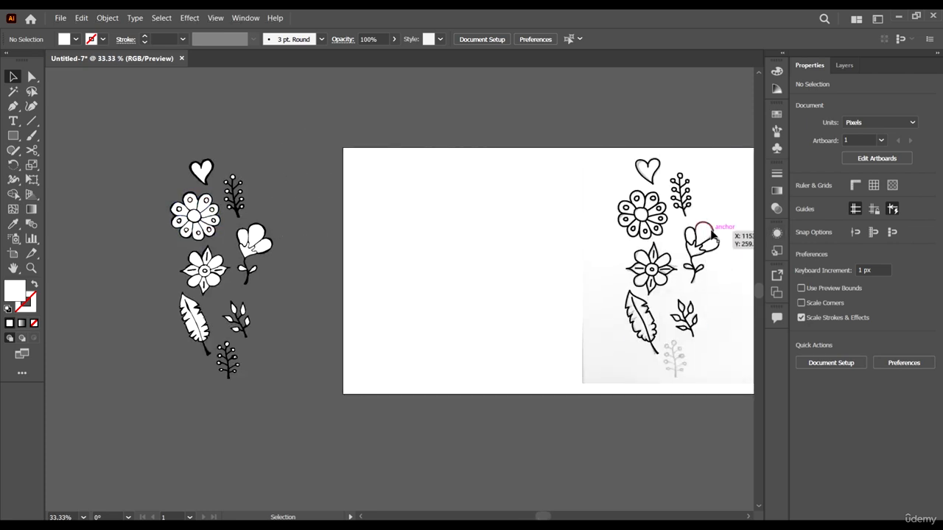
click(845, 67)
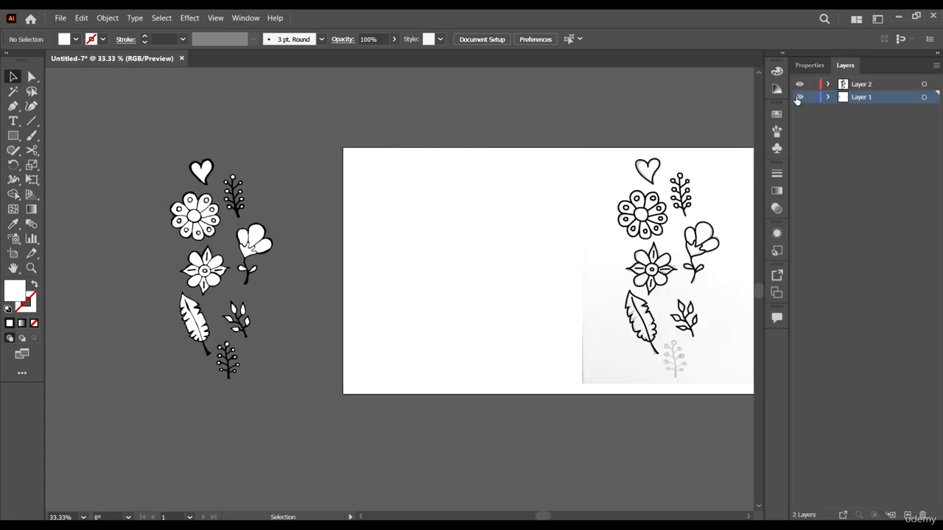
click(255, 243)
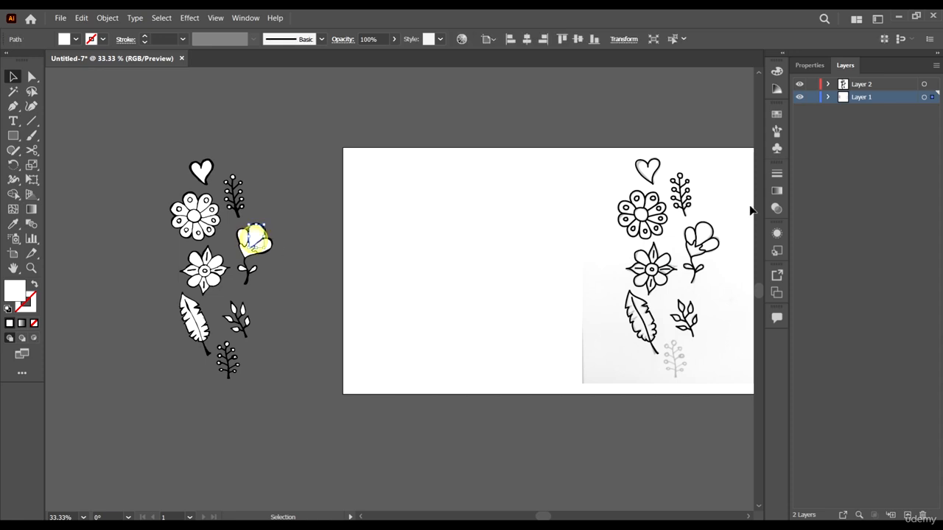
scroll(707, 221, up, 2)
click(800, 96)
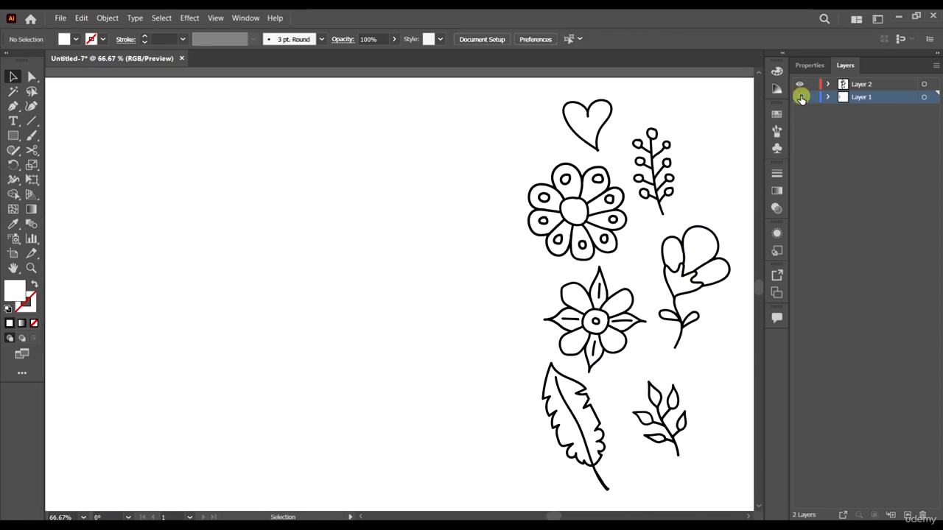
key(ctrl+minus)
key(ctrl+minus)
click(800, 96)
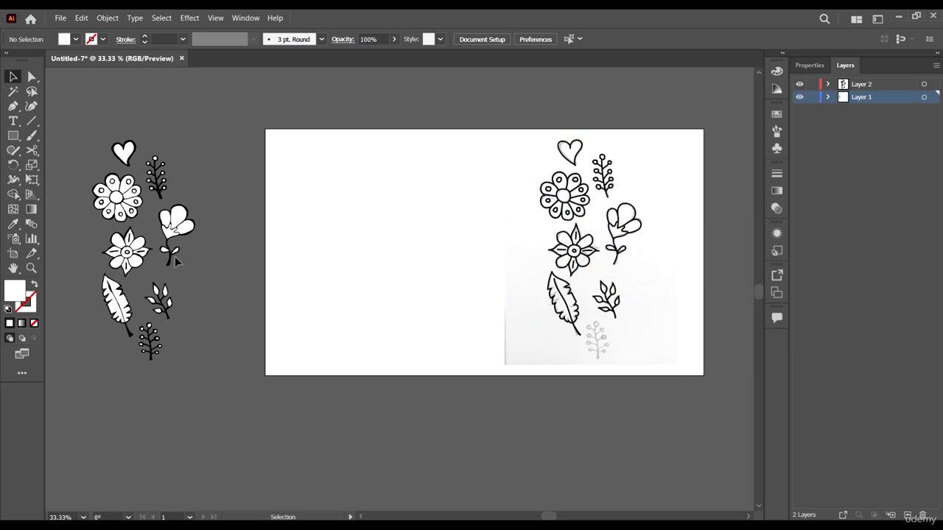
- Move all the traced drawings onto the empty left half of the artboard, beside the brush-drawn elements
scroll(133, 199, left, 1)
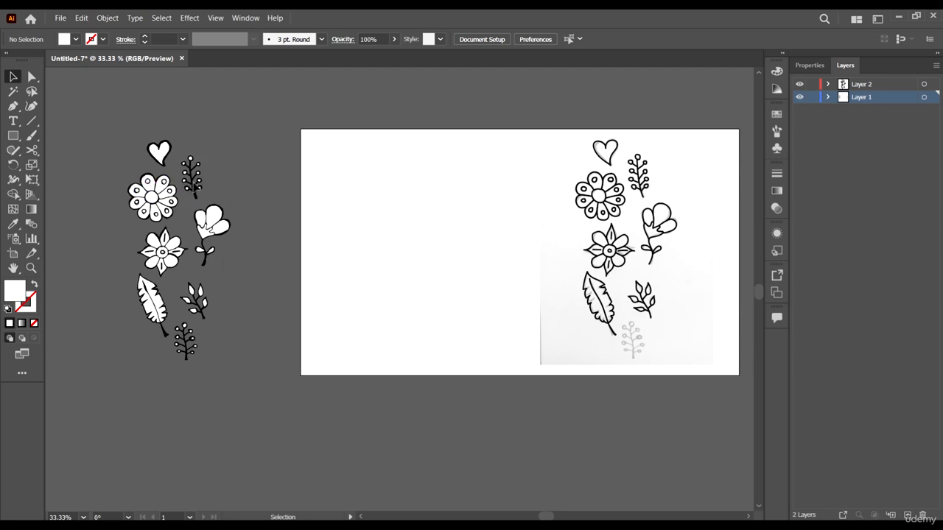
drag(106, 114, 200, 324)
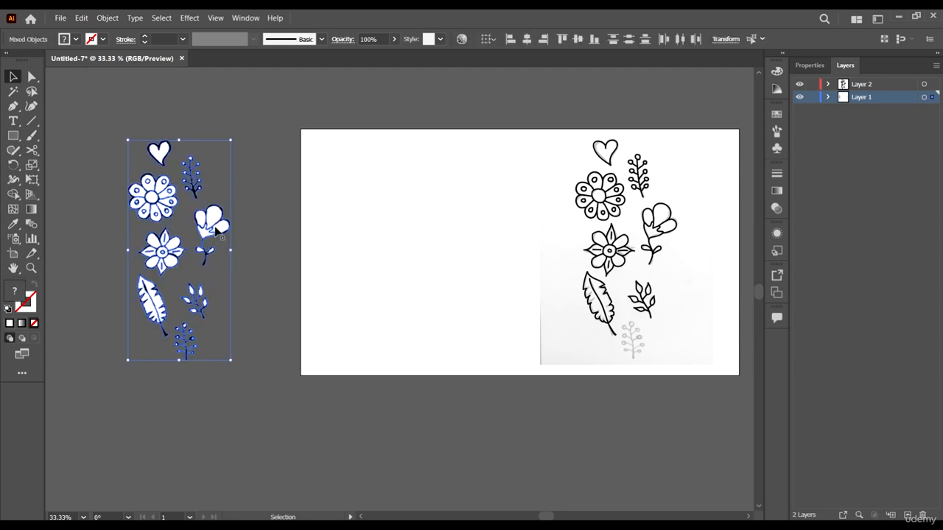
mouse_move(216, 231)
mouse_down()
mouse_move(455, 244)
mouse_move(440, 247)
mouse_up()
mouse_move(457, 360)
mouse_down()
mouse_move(451, 345)
mouse_move(499, 381)
mouse_up()
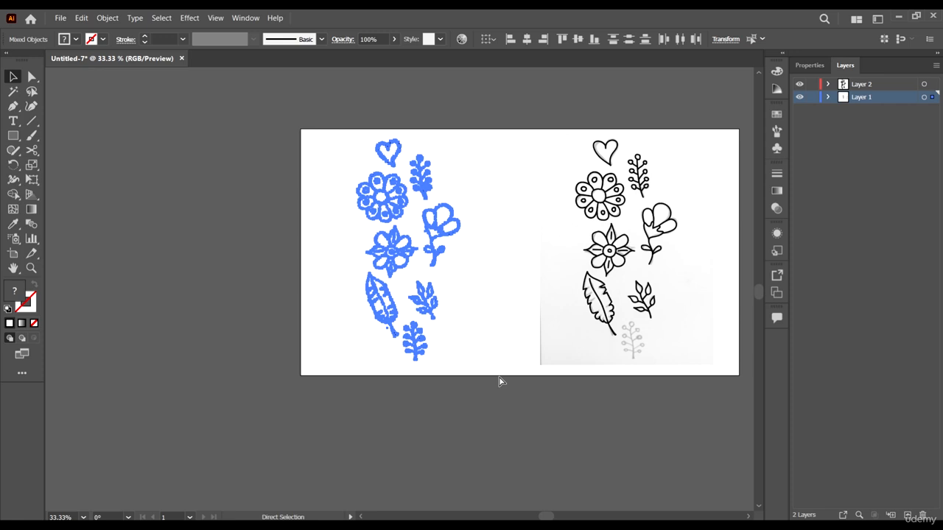
key(ctrl+z)
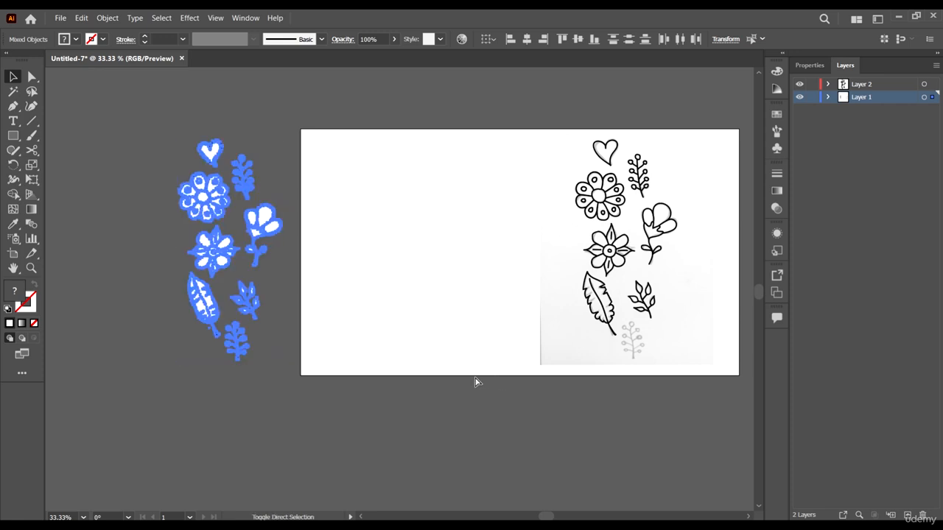
key(ctrl+shift+z)
- Cut the traced drawings from Layer 1 and paste them in place on Layer 2
key(Delete)
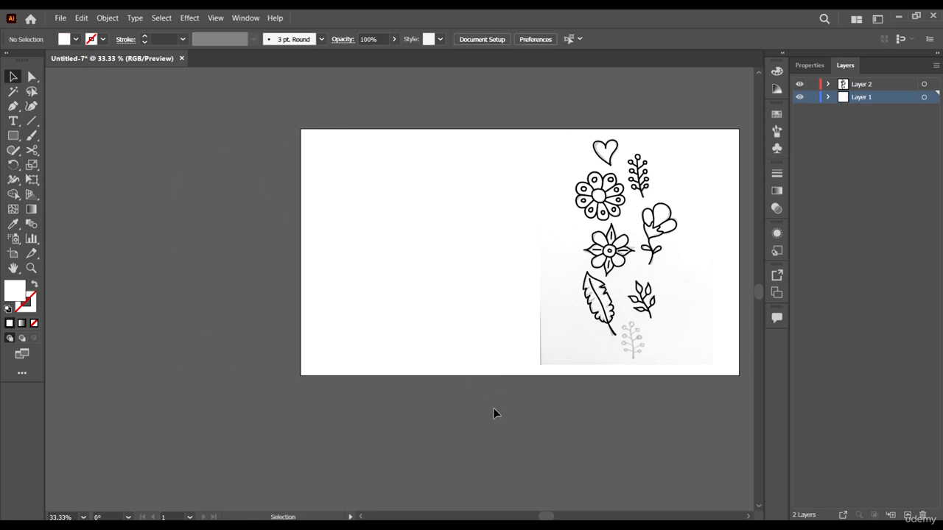
click(493, 409)
click(896, 82)
click(924, 84)
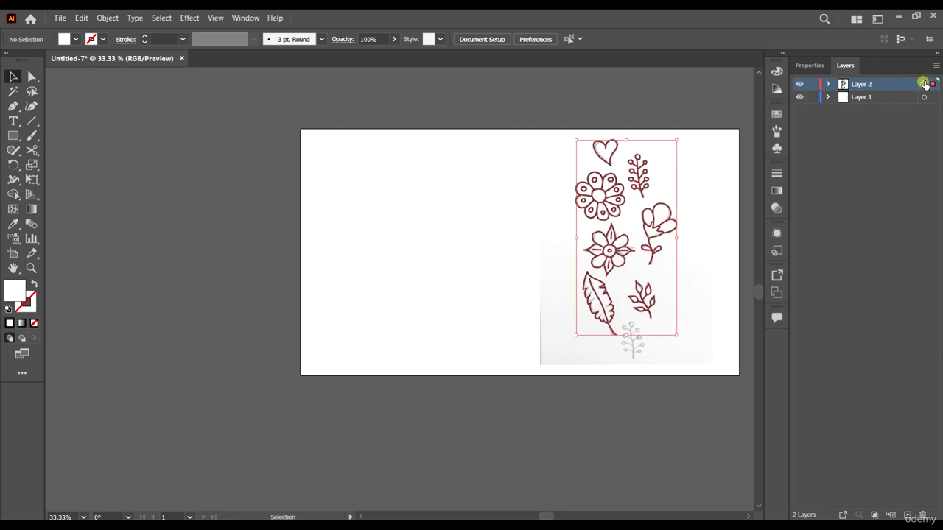
key(ctrl+f)
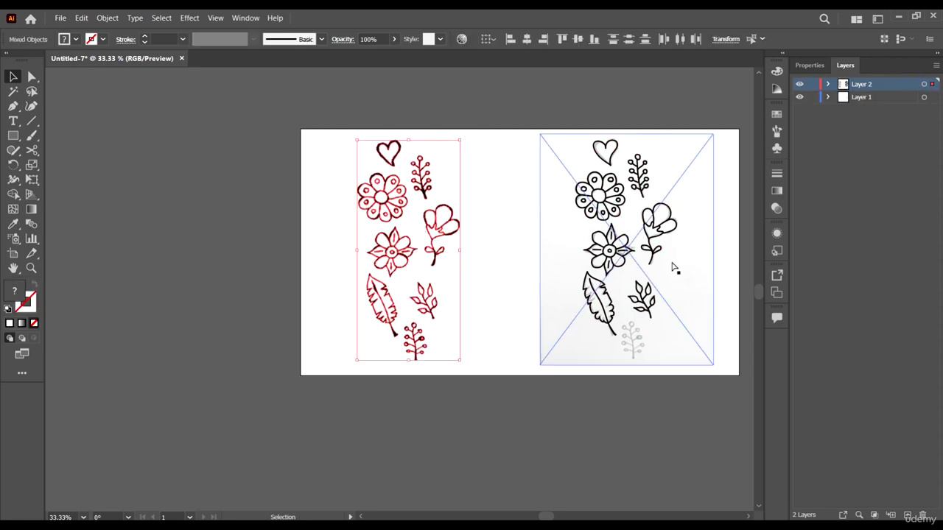
- Delete the linked scan image and remove Layer 1 with its remaining artwork
scroll(673, 267, right, 1)
click(713, 284)
click(667, 231)
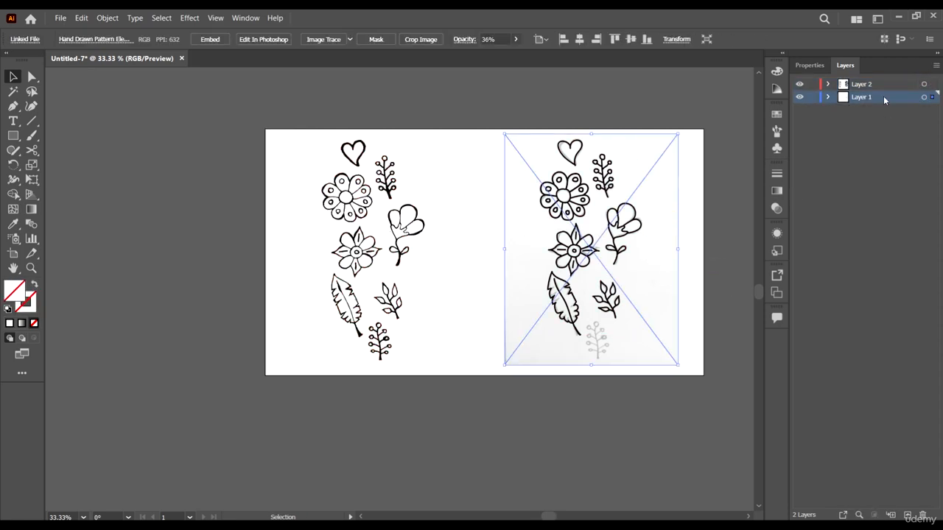
key(Delete)
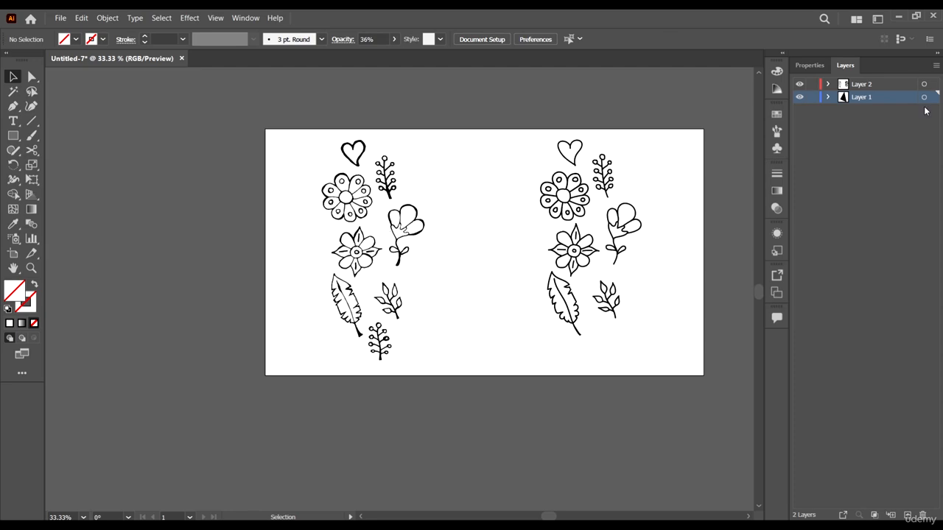
click(926, 515)
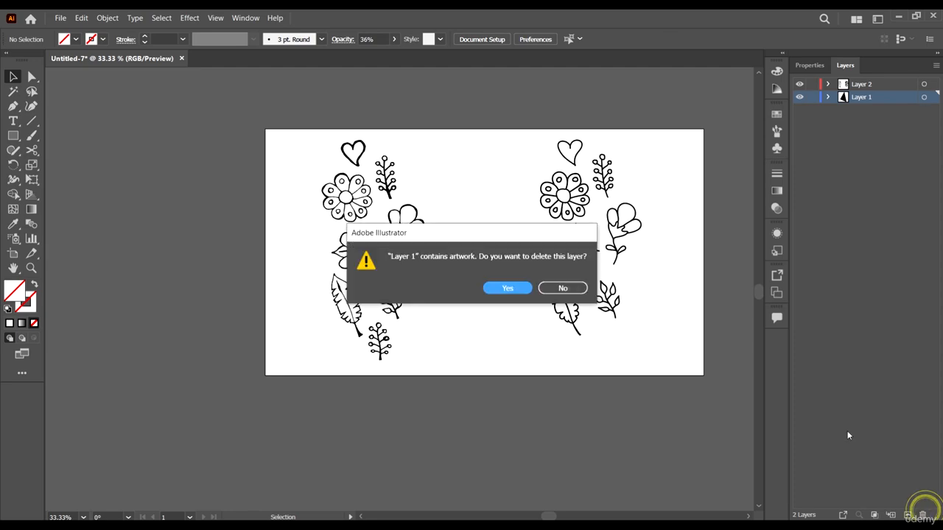
click(523, 292)
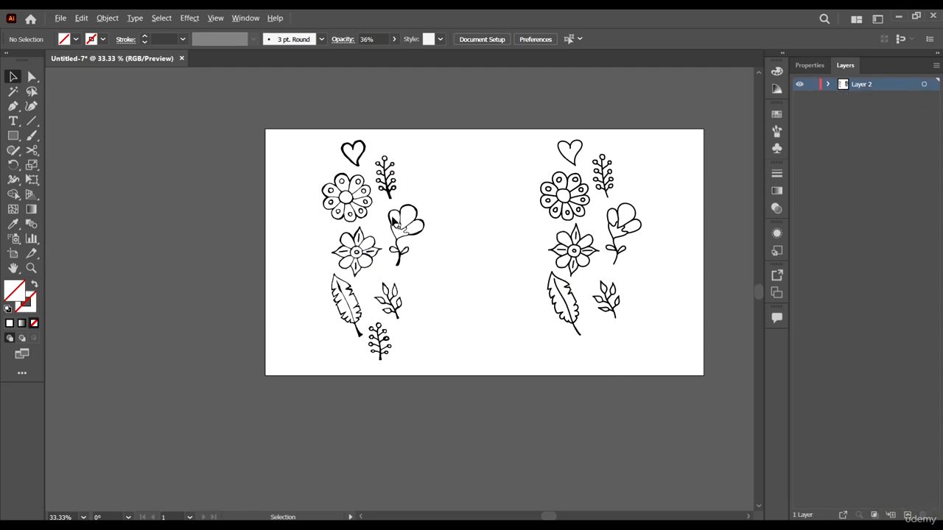
- Try moving the white fill of the traced stemmed flower's middle petal and undo the move
scroll(393, 224, up, 4)
scroll(389, 217, down, 4)
scroll(417, 201, up, 3)
scroll(379, 215, up, 4)
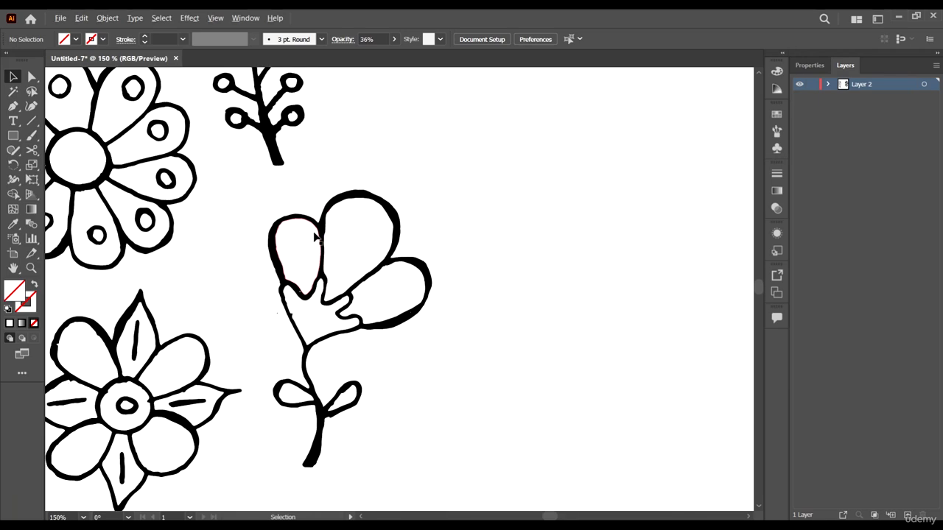
drag(398, 219, 459, 261)
key(ctrl+z)
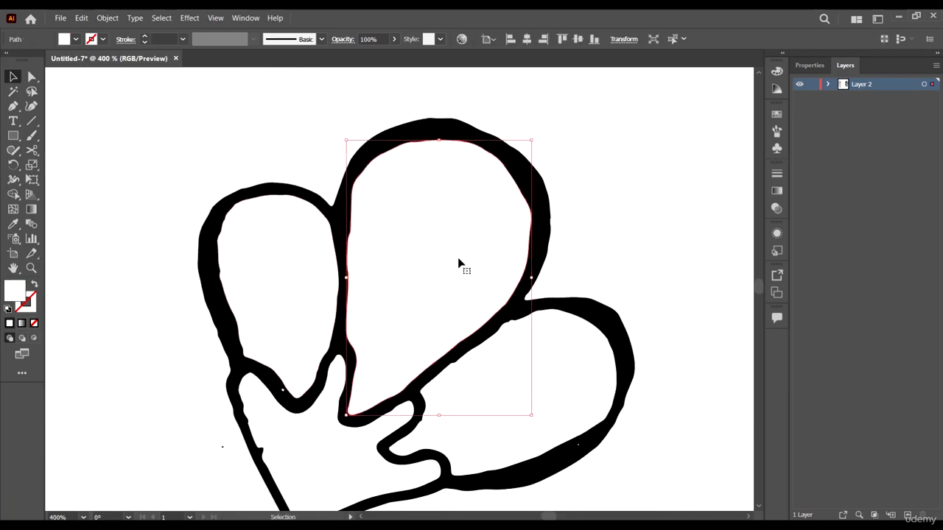
- Examine a petal fill of the traced pointed-leaf flower and compare the traced drawings with the brush-drawn ones
scroll(445, 214, down, 6)
click(381, 269)
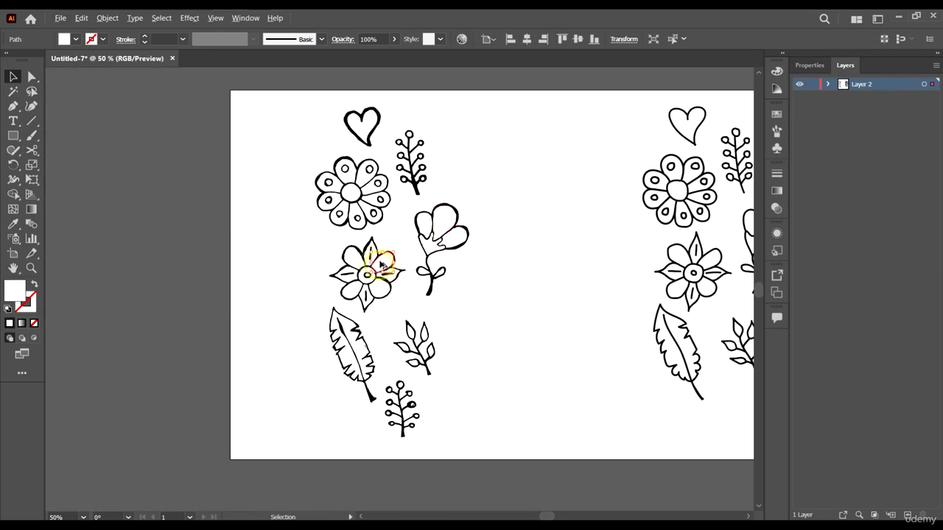
scroll(379, 265, up, 4)
scroll(381, 261, down, 5)
click(491, 330)
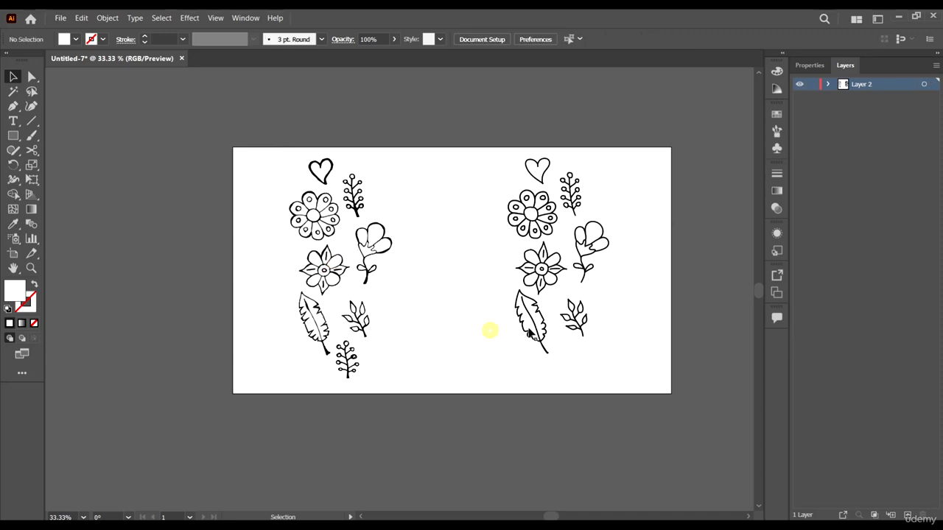
scroll(400, 360, right, 2)
scroll(412, 330, up, 2)
scroll(412, 331, down, 2)
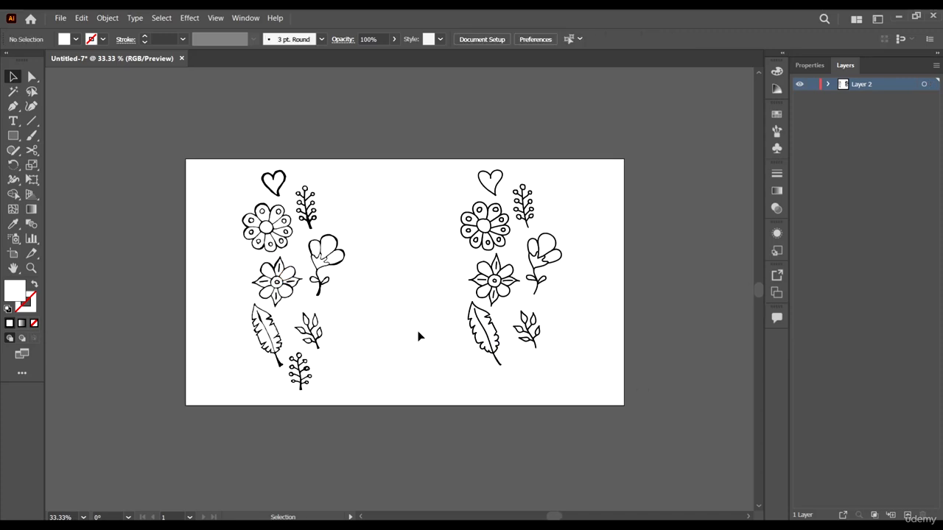